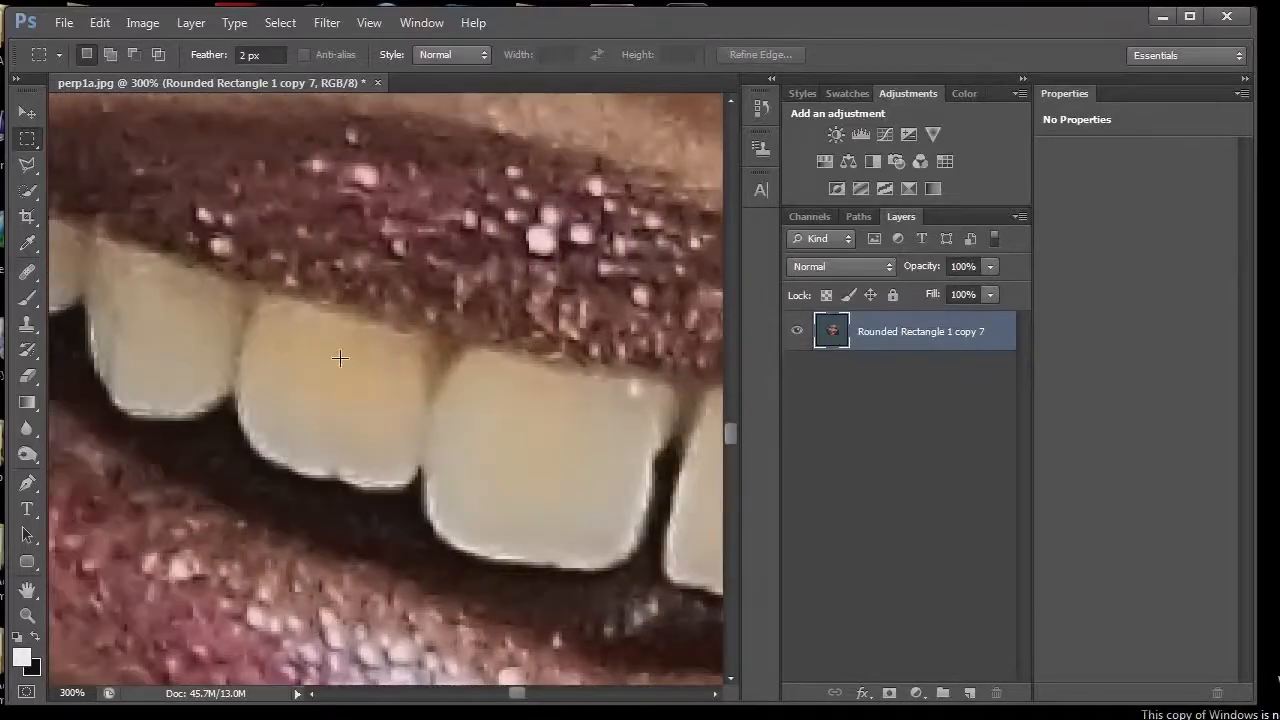
Inspect the portrait's teeth and the whites of both eyes at close range and from further out
{"action": "left_click_drag", "start_coordinate": [731, 436], "coordinate": [731, 353]}
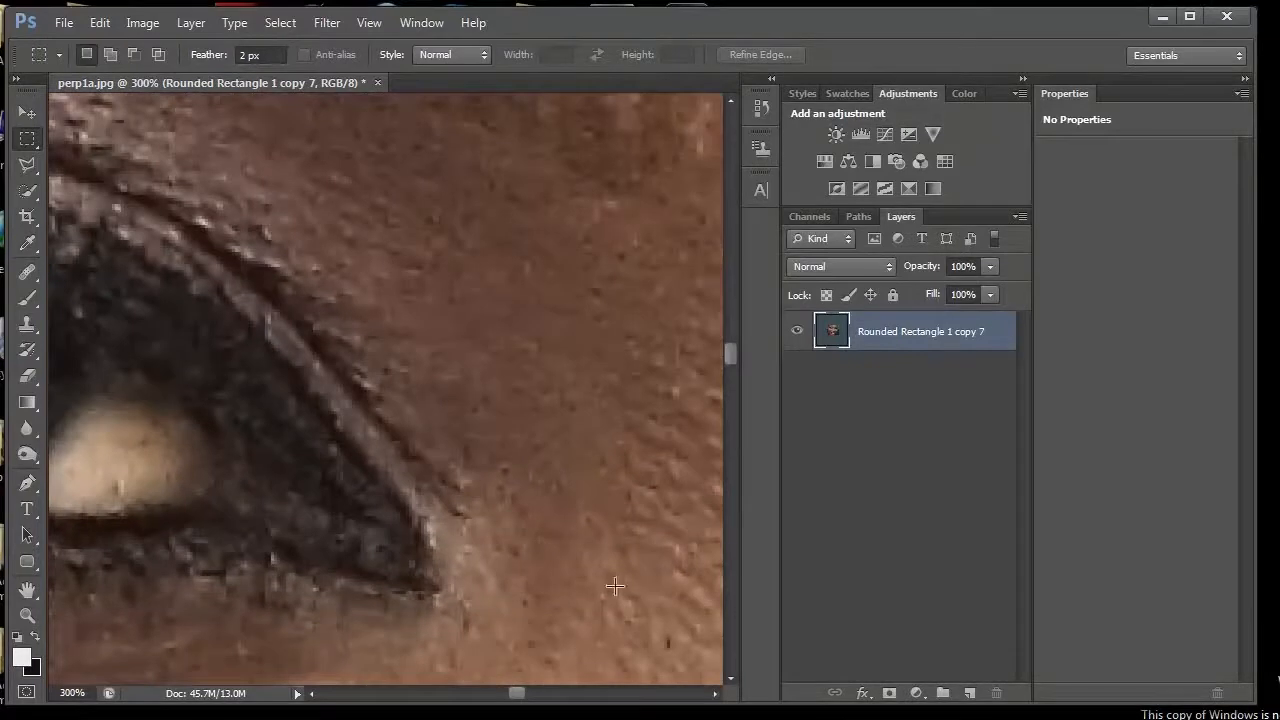
{"action": "left_click_drag", "start_coordinate": [519, 700], "coordinate": [500, 697]}
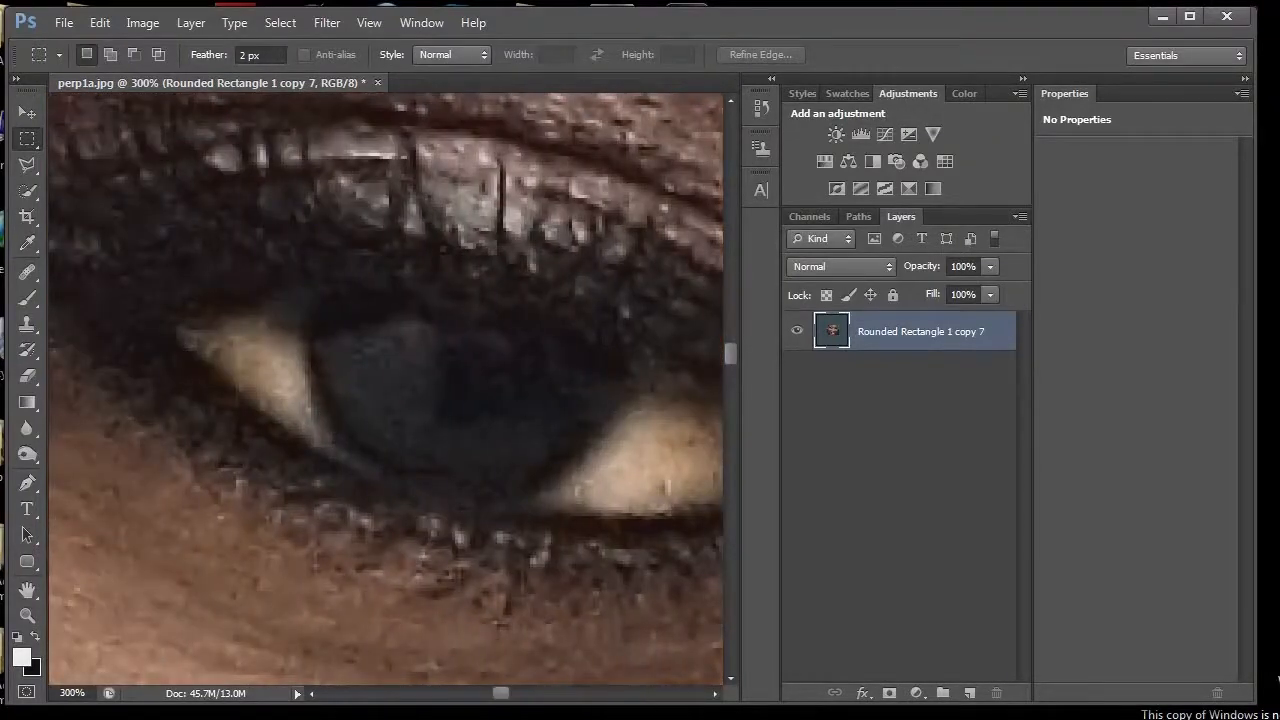
{"action": "left_click_drag", "start_coordinate": [500, 705], "coordinate": [557, 705]}
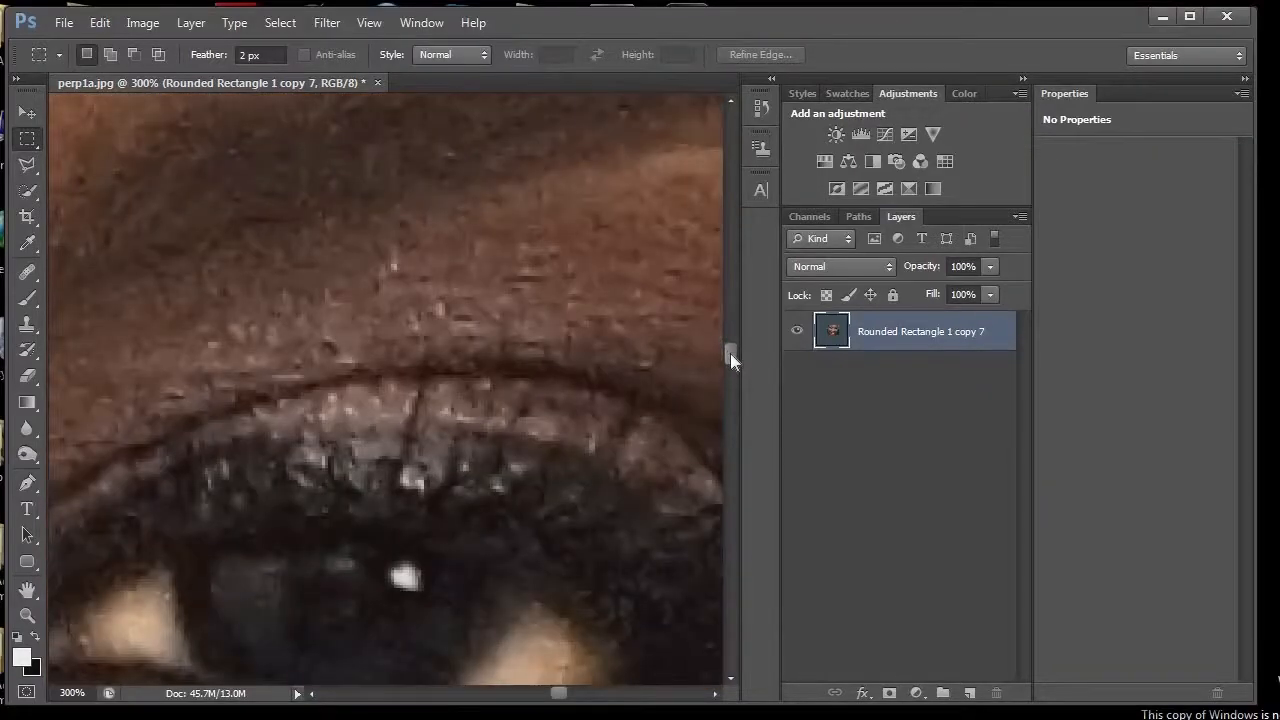
{"action": "left_click_drag", "start_coordinate": [730, 353], "coordinate": [730, 367]}
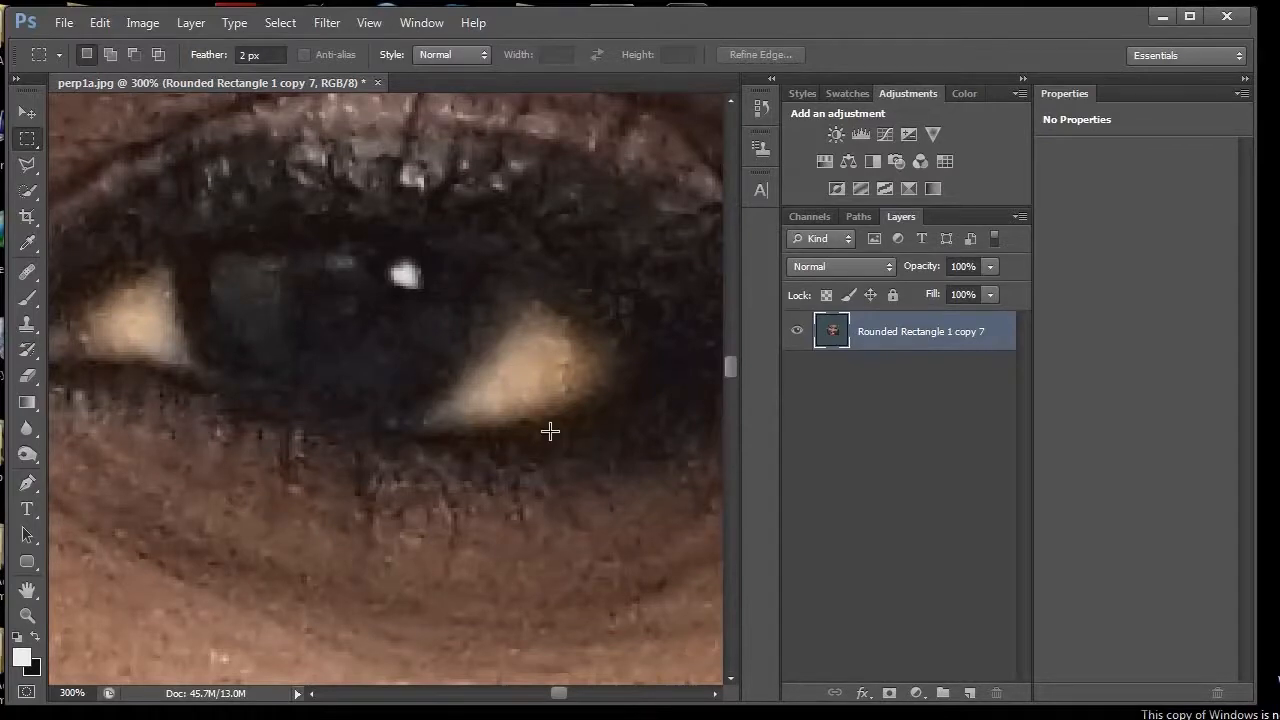
{"action": "key", "text": "ctrl+minus"}
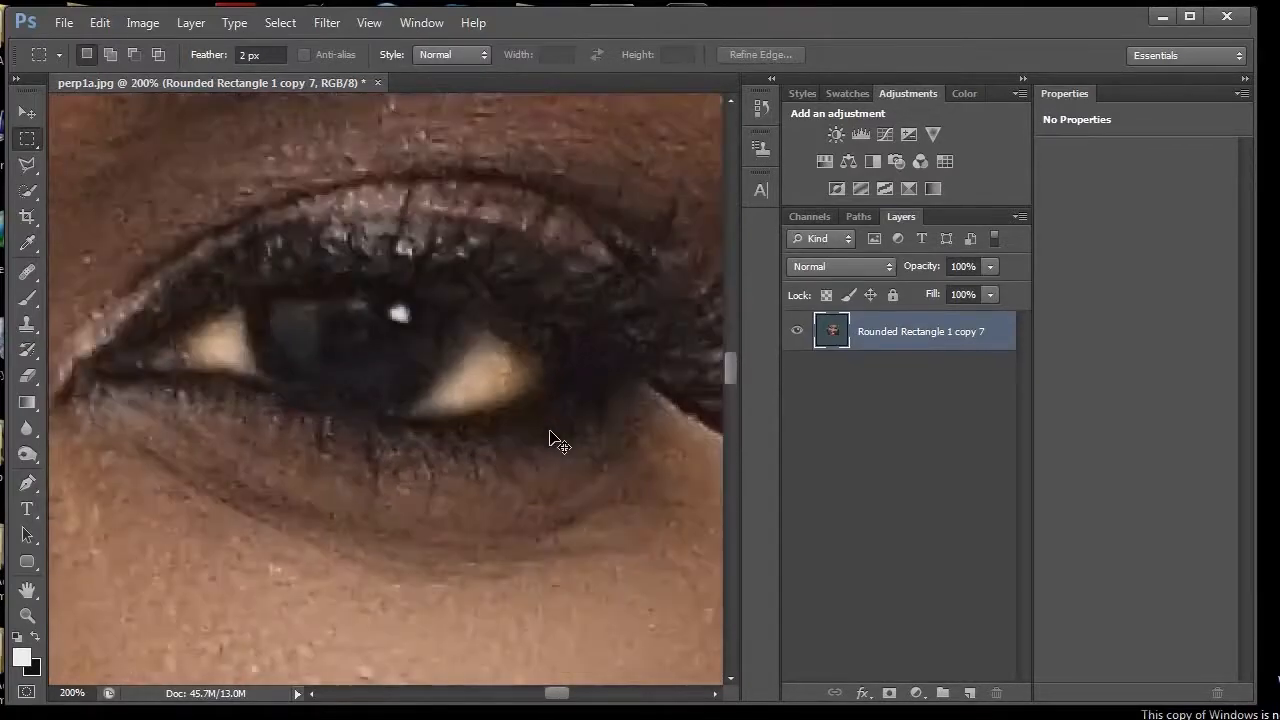
{"action": "key", "text": "ctrl+minus"}
{"action": "left_click_drag", "start_coordinate": [545, 697], "coordinate": [525, 703]}
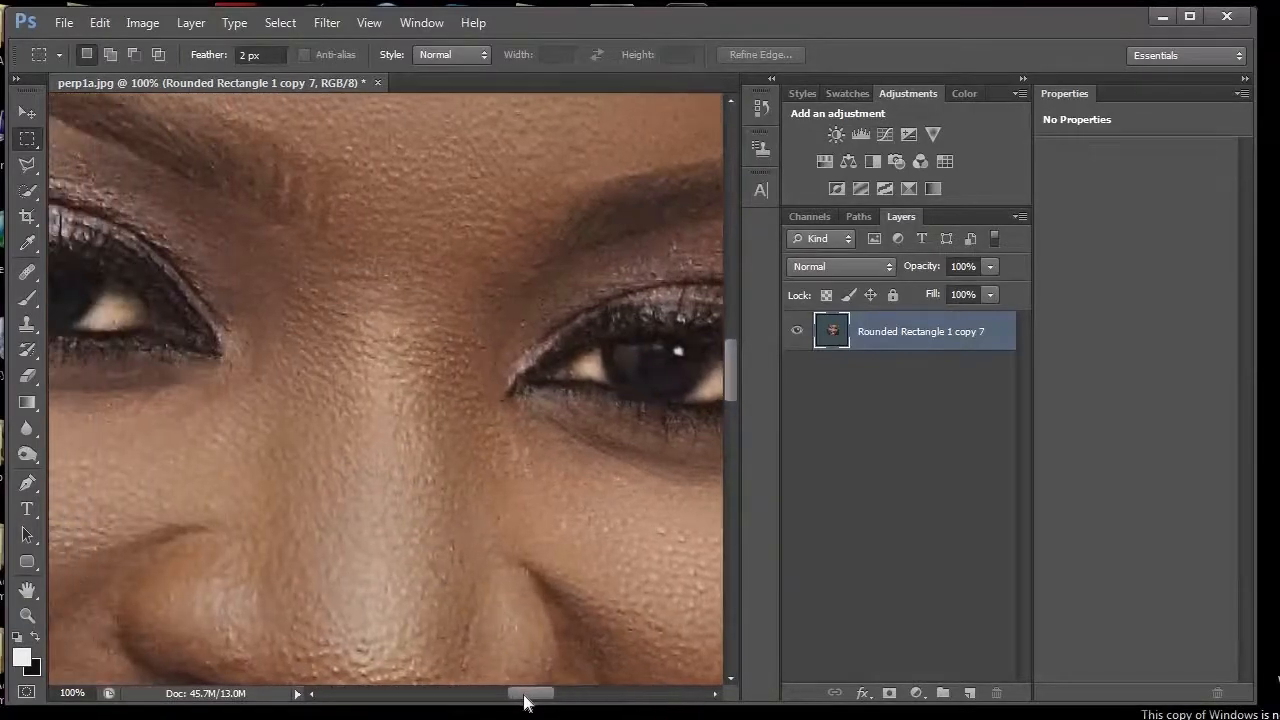
{"action": "key", "text": "ctrl+minus"}
{"action": "left_click_drag", "start_coordinate": [732, 331], "coordinate": [733, 353]}
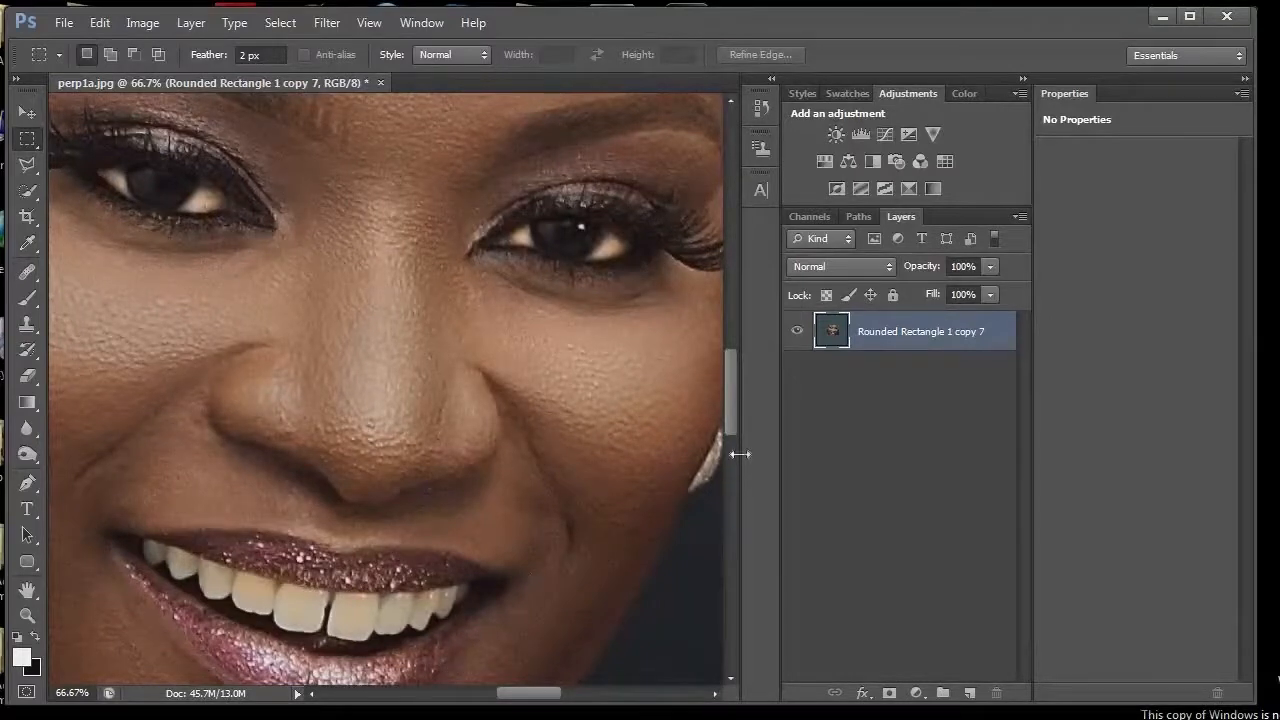
{"action": "left_click_drag", "start_coordinate": [733, 378], "coordinate": [733, 377]}
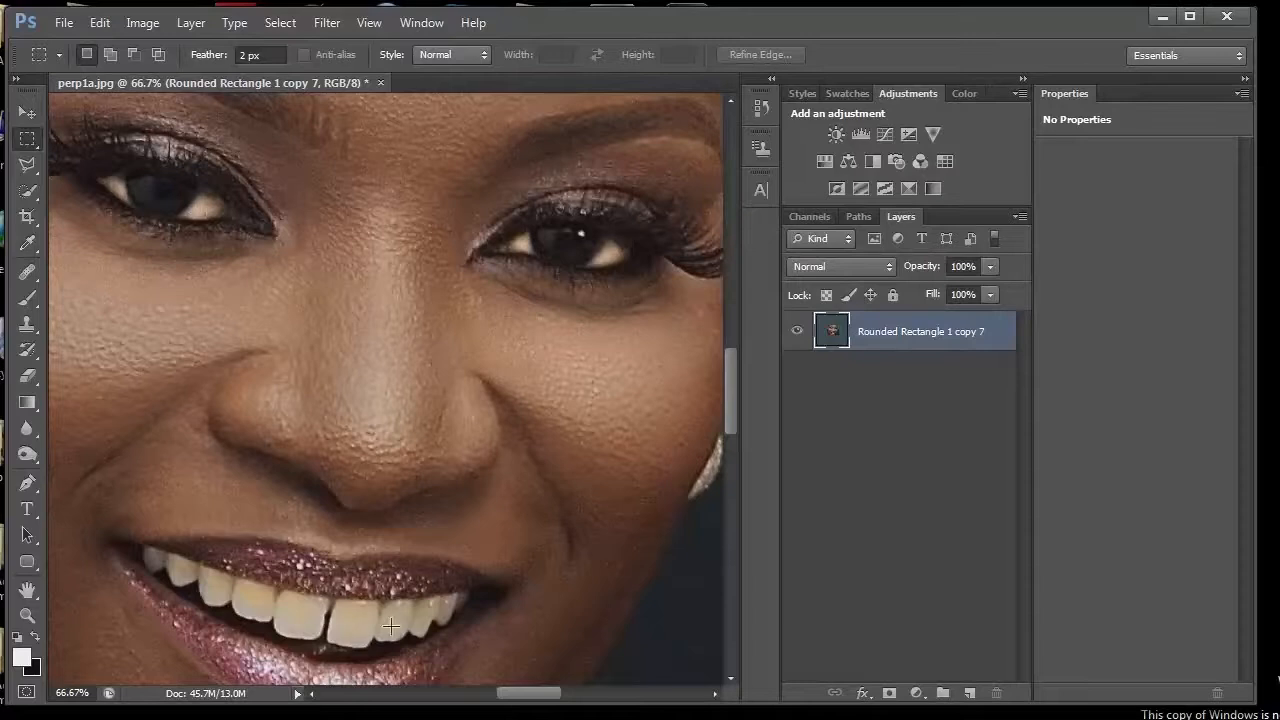
{"action": "left_click_drag", "start_coordinate": [430, 633], "coordinate": [614, 685]}
{"action": "left_click", "coordinate": [632, 534]}
Draw a 247 × 129 px white rounded rectangle over the eye on the image's left and add a layer mask that hides it completely
{"action": "left_click_drag", "start_coordinate": [733, 393], "coordinate": [730, 364]}
{"action": "key", "text": "ctrl+plus"}
{"action": "key", "text": "ctrl+plus"}
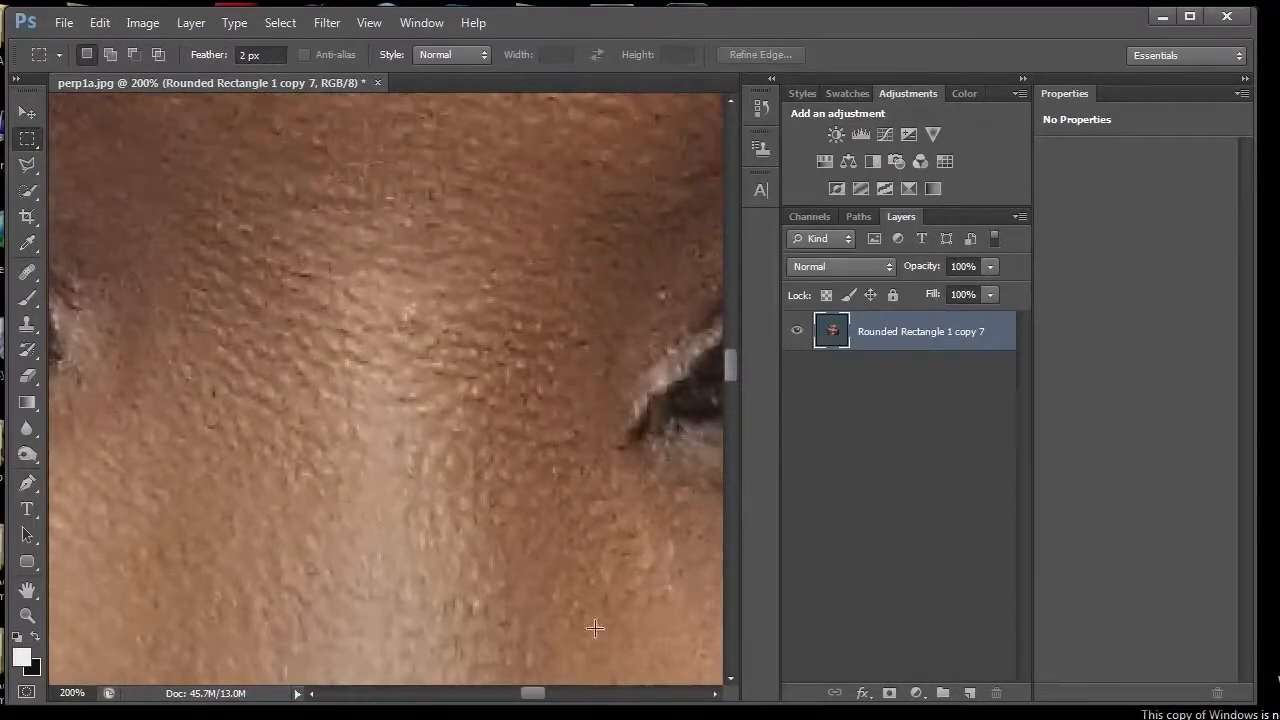
{"action": "left_click_drag", "start_coordinate": [535, 695], "coordinate": [506, 694]}
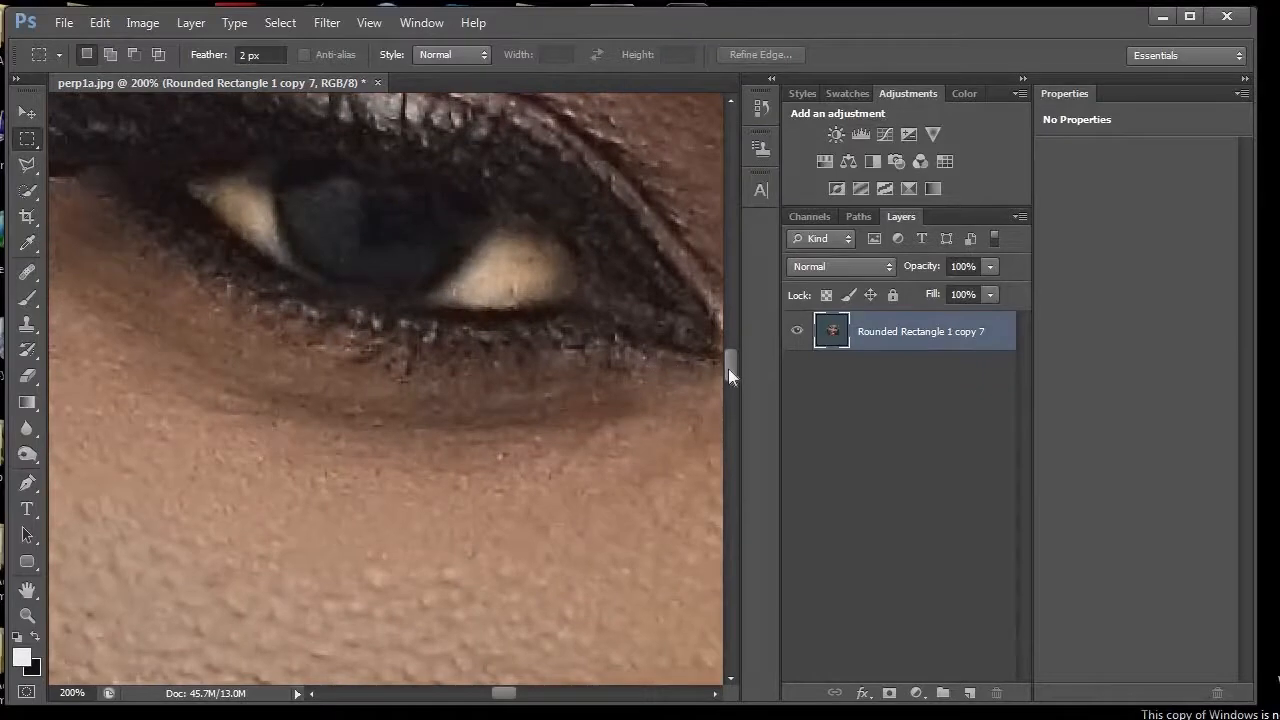
{"action": "left_click_drag", "start_coordinate": [732, 364], "coordinate": [733, 356]}
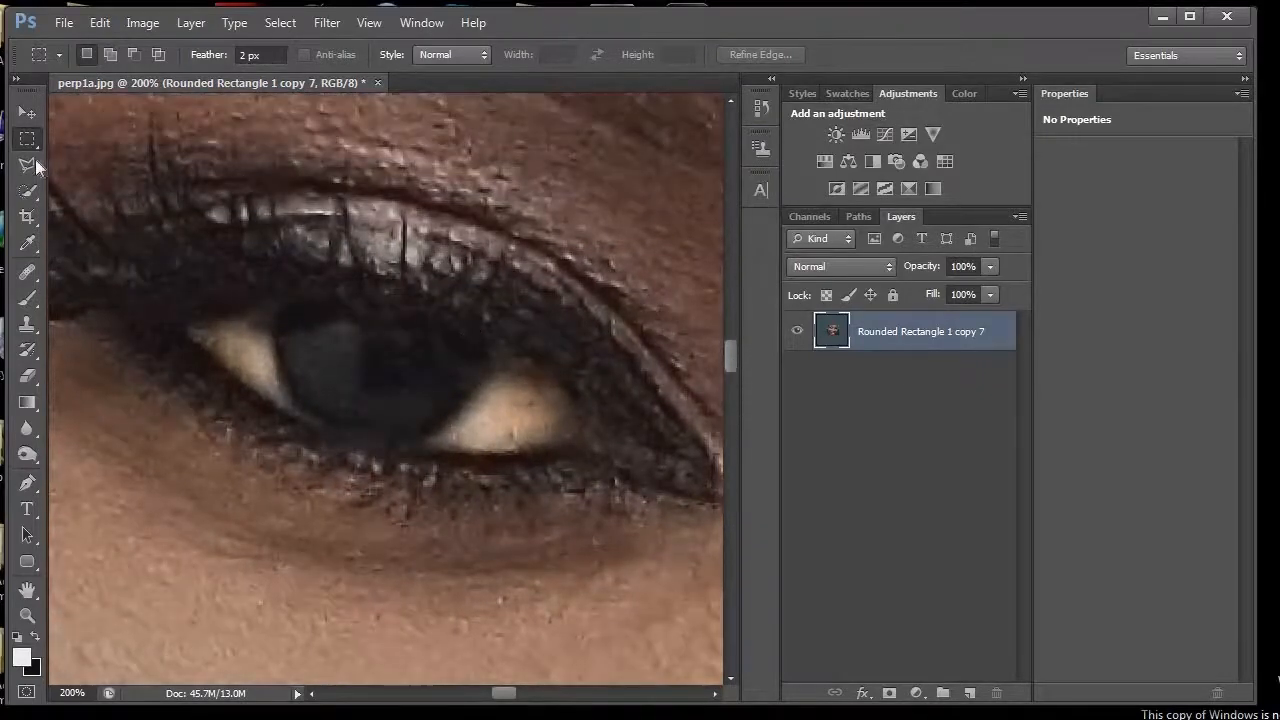
{"action": "left_click", "coordinate": [27, 561]}
{"action": "left_click_drag", "start_coordinate": [143, 262], "coordinate": [635, 516]}
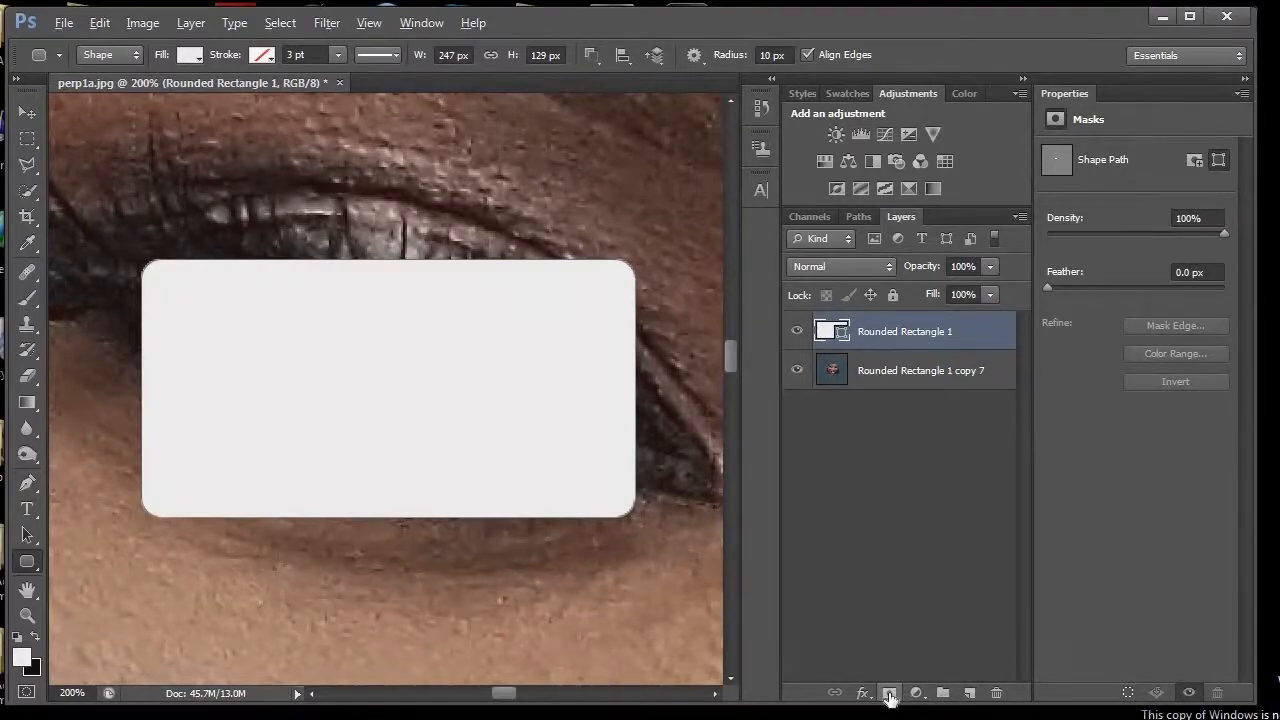
{"action": "left_click", "coordinate": [889, 697], "text": "alt"}
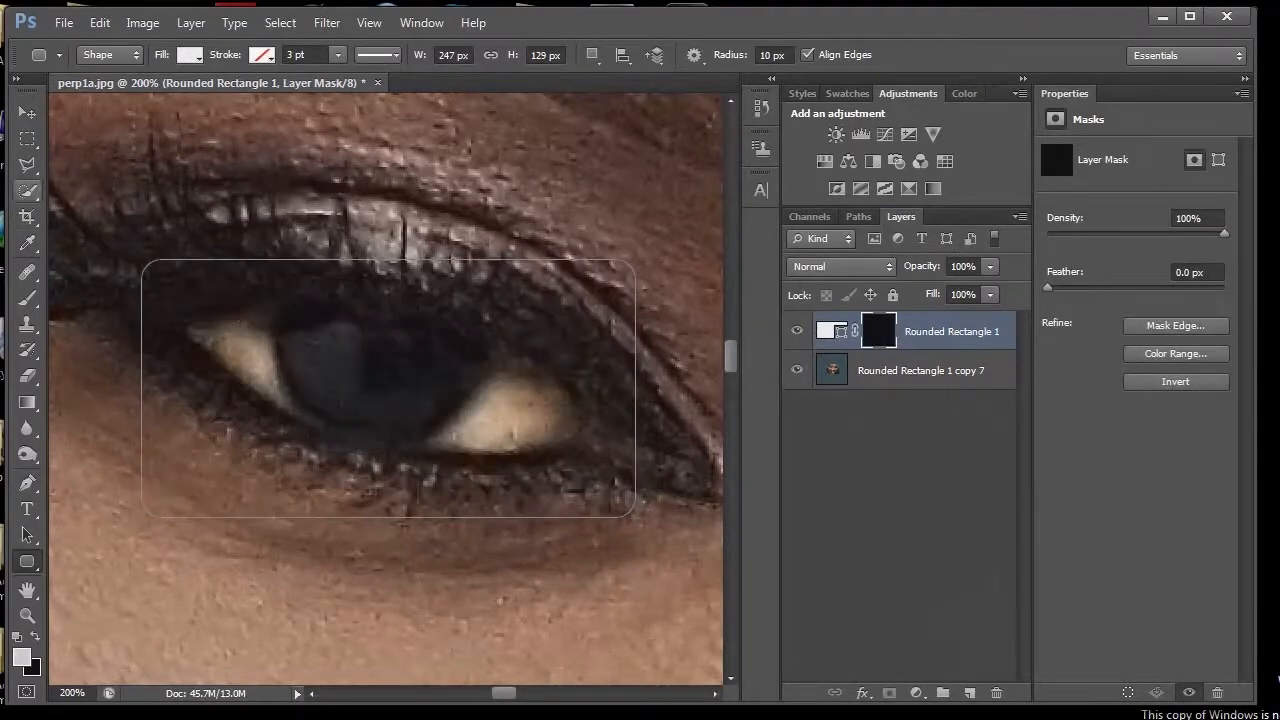
Outline the eye white nearest the nose with the Polygonal Lasso and brush on the mask to reveal the white shape there
{"action": "left_click", "coordinate": [27, 165]}
{"action": "mouse_move", "coordinate": [510, 356]}
{"action": "left_mouse_down"}
{"action": "mouse_move", "coordinate": [560, 380]}
{"action": "mouse_move", "coordinate": [584, 417]}
{"action": "mouse_move", "coordinate": [576, 434]}
{"action": "mouse_move", "coordinate": [529, 451]}
{"action": "mouse_move", "coordinate": [408, 449]}
{"action": "mouse_move", "coordinate": [457, 421]}
{"action": "mouse_move", "coordinate": [511, 358]}
{"action": "left_mouse_up"}
{"action": "left_click", "coordinate": [27, 297]}
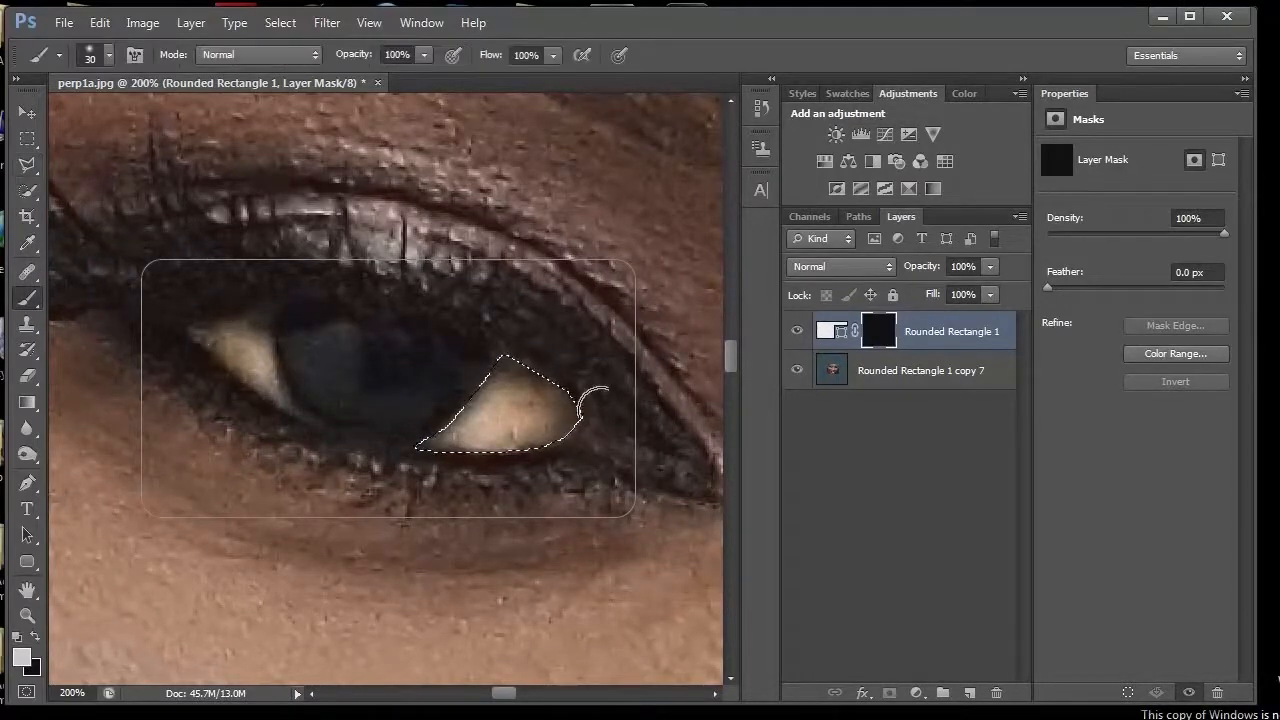
{"action": "mouse_move", "coordinate": [565, 405]}
{"action": "left_mouse_down"}
{"action": "mouse_move", "coordinate": [510, 383]}
{"action": "mouse_move", "coordinate": [510, 353]}
{"action": "mouse_move", "coordinate": [425, 442]}
{"action": "left_mouse_up"}
Outline the same eye's outer white with the Polygonal Lasso, reveal the white shape inside it on the mask, and deselect
{"action": "left_click", "coordinate": [27, 165]}
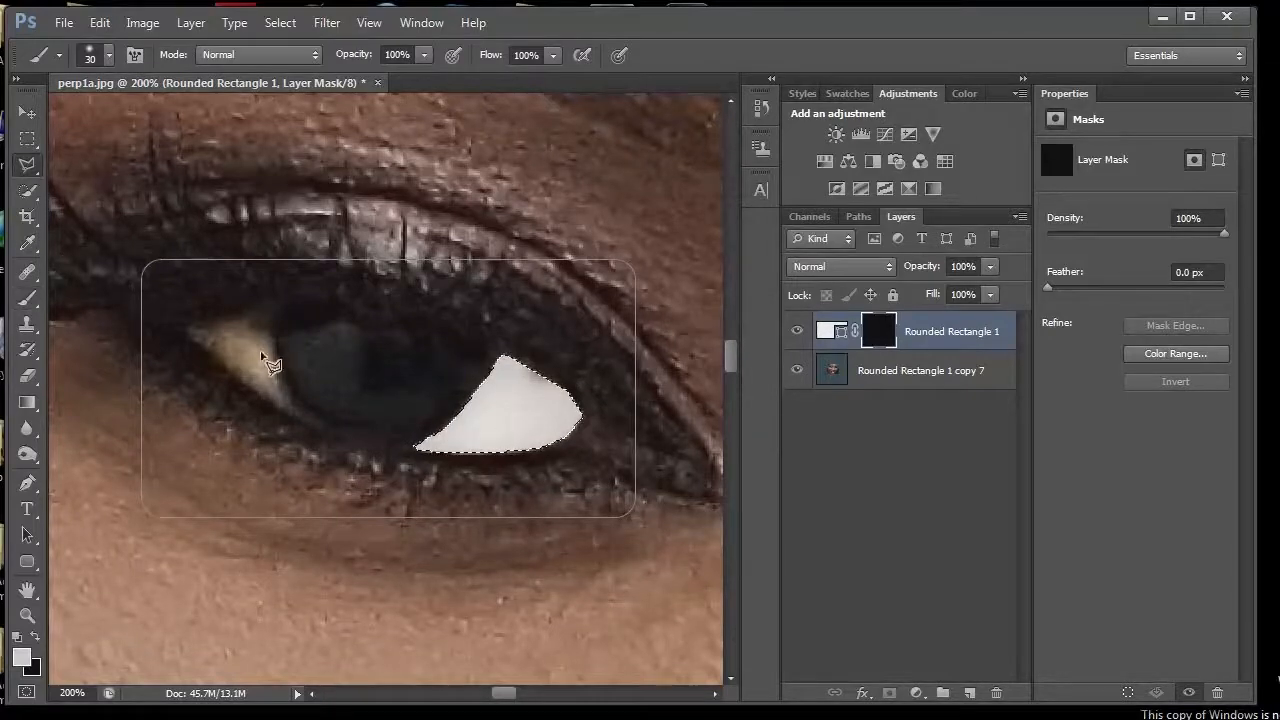
{"action": "left_click", "coordinate": [293, 414]}
{"action": "left_click", "coordinate": [232, 374]}
{"action": "left_click", "coordinate": [193, 328]}
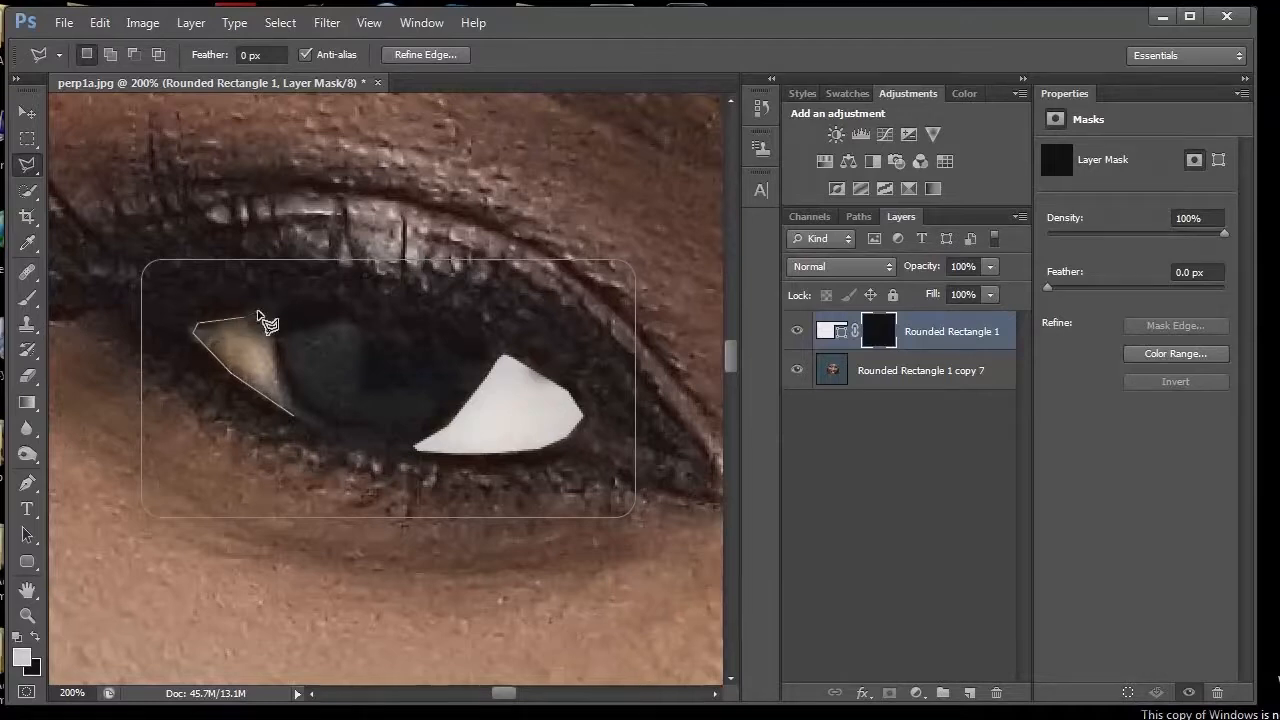
{"action": "left_click", "coordinate": [266, 311]}
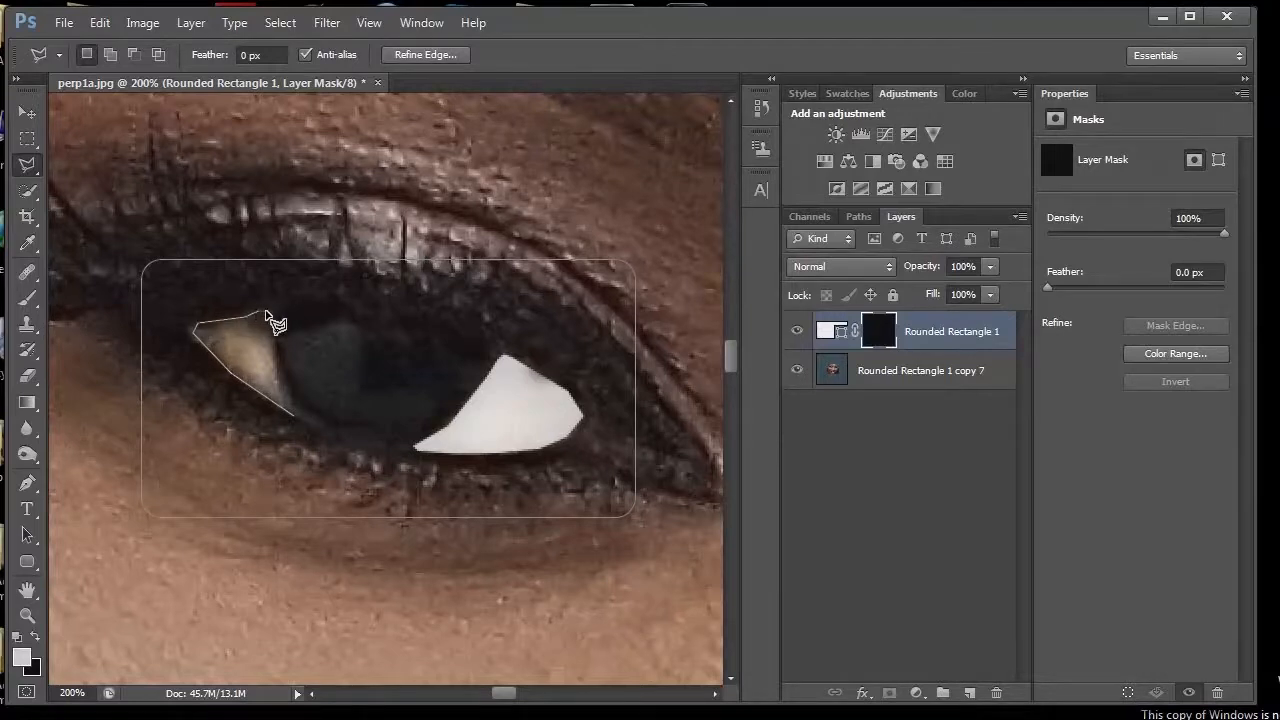
{"action": "left_click", "coordinate": [299, 419]}
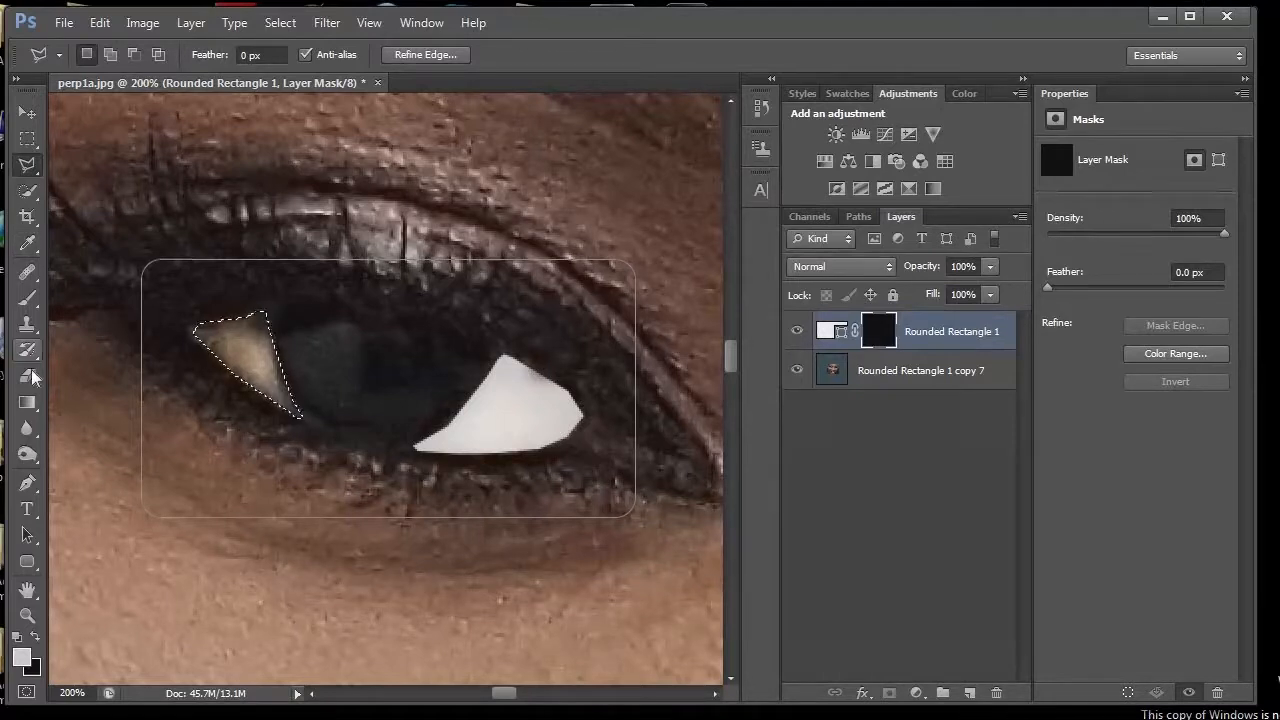
{"action": "left_click", "coordinate": [27, 297]}
{"action": "mouse_move", "coordinate": [265, 385]}
{"action": "left_mouse_down"}
{"action": "mouse_move", "coordinate": [226, 345]}
{"action": "mouse_move", "coordinate": [295, 394]}
{"action": "mouse_move", "coordinate": [223, 301]}
{"action": "mouse_move", "coordinate": [215, 350]}
{"action": "left_mouse_up"}
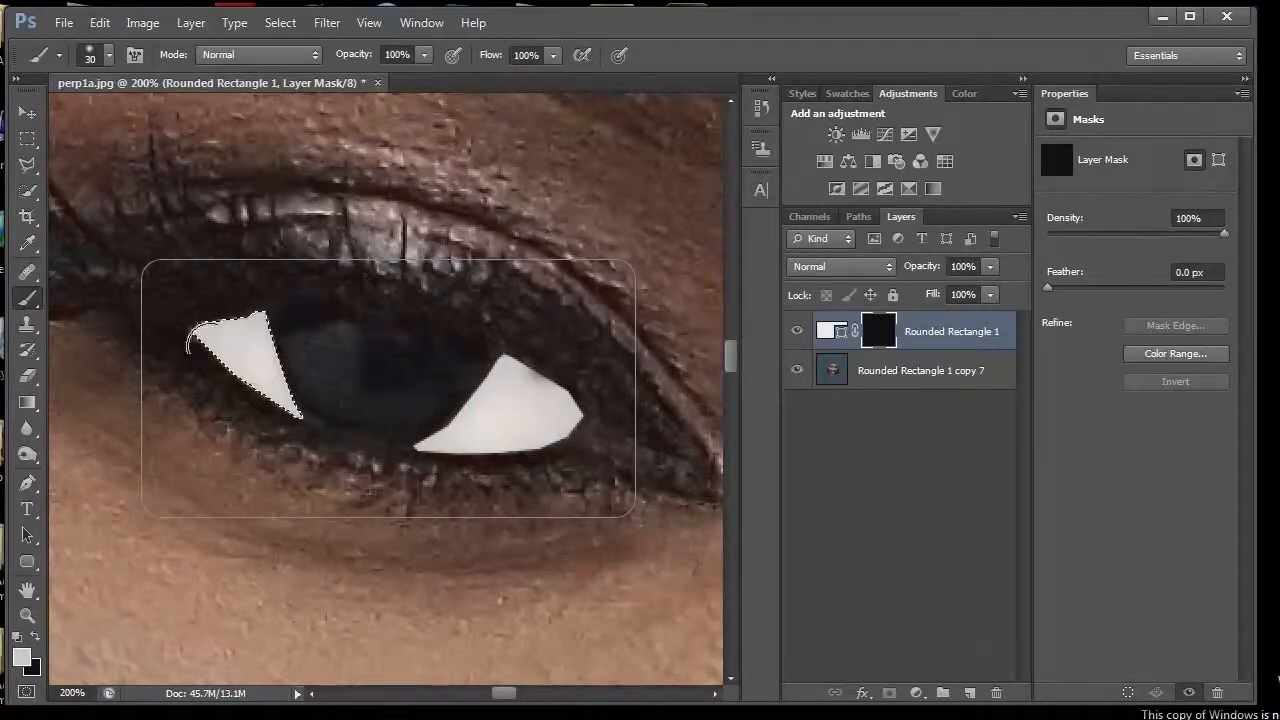
{"action": "left_click", "coordinate": [27, 138]}
{"action": "left_click", "coordinate": [246, 214]}
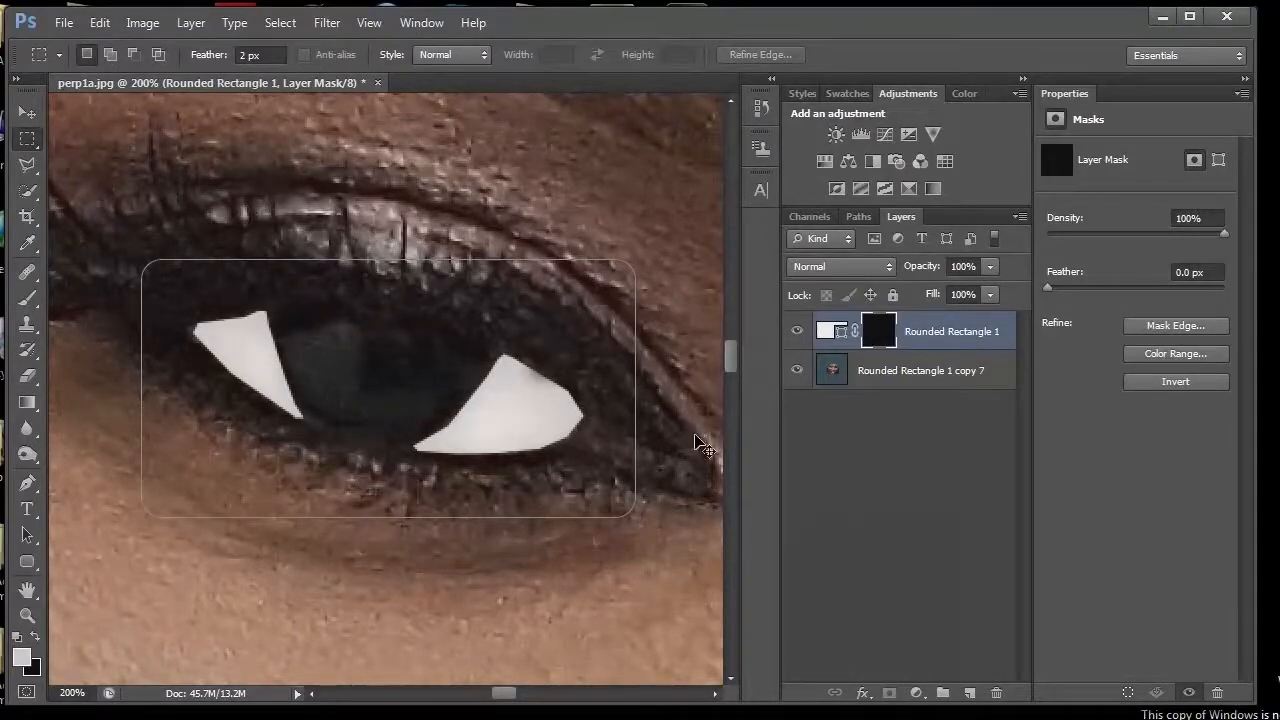
Check the whitened eye from further out and up close, and delete the Rounded Rectangle 1 layer
{"action": "key", "text": "ctrl+minus"}
{"action": "key", "text": "ctrl+minus"}
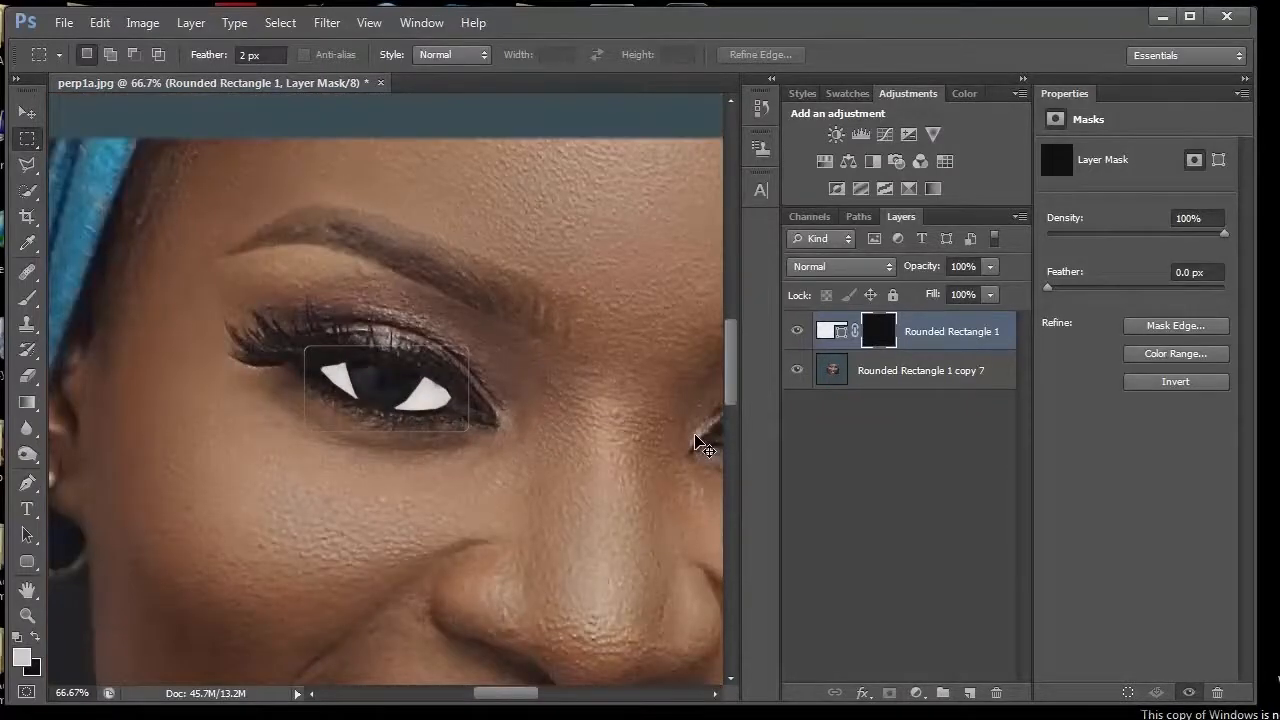
{"action": "key", "text": "ctrl+plus"}
{"action": "key", "text": "ctrl+plus"}
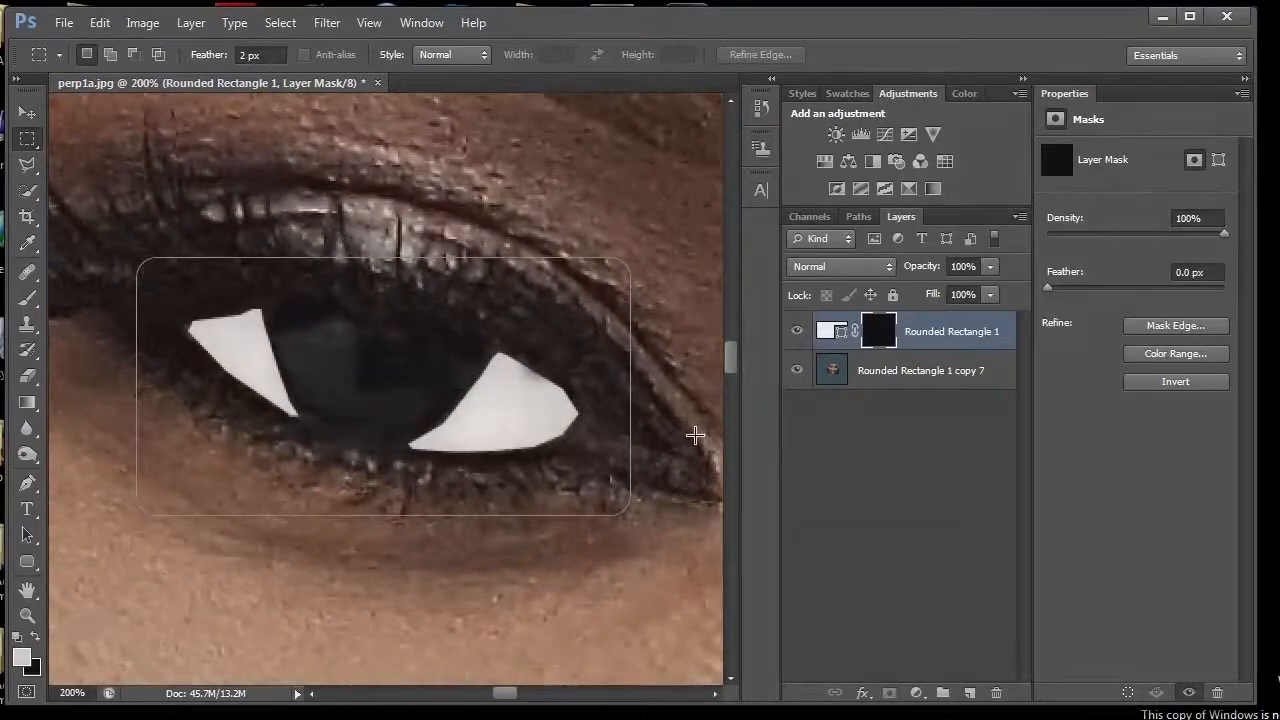
{"action": "left_click", "coordinate": [943, 343]}
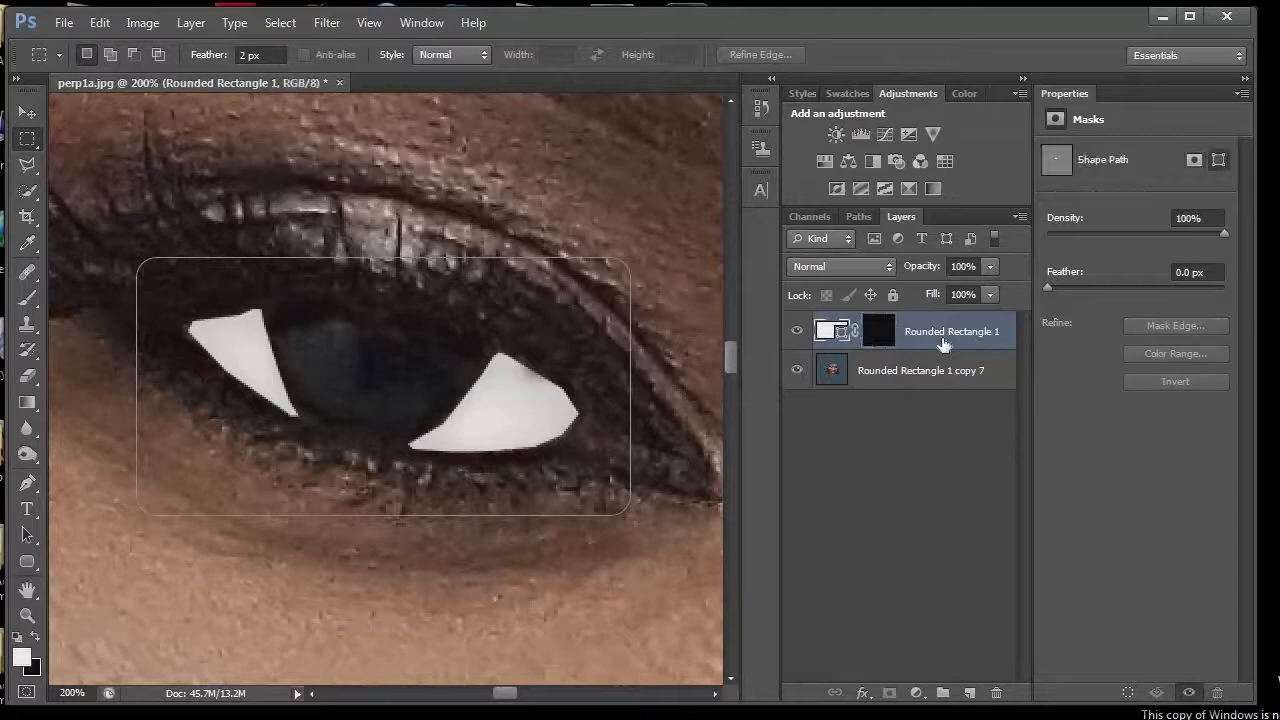
{"action": "key", "text": "Delete"}
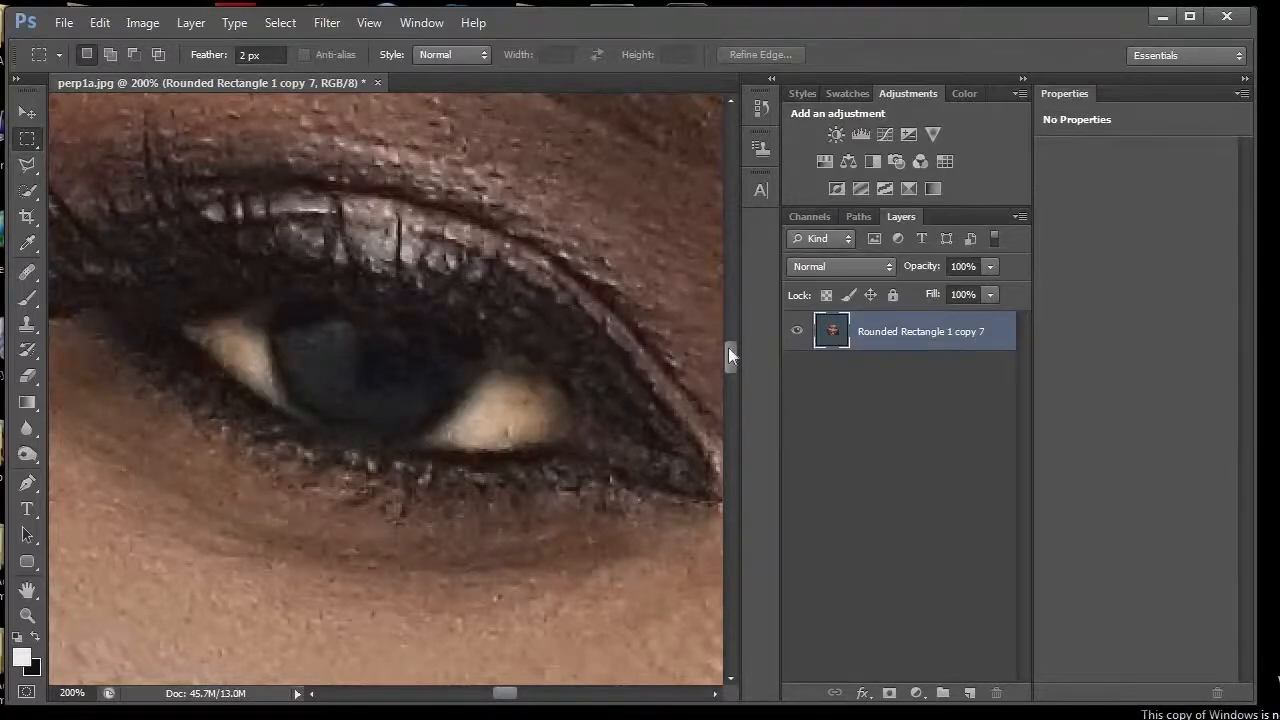
Examine the colour of both eyes' whites and the teeth up close, ending on the eye on the image's left
{"action": "scroll", "coordinate": [733, 357], "scroll_direction": "down", "scroll_amount": 1}
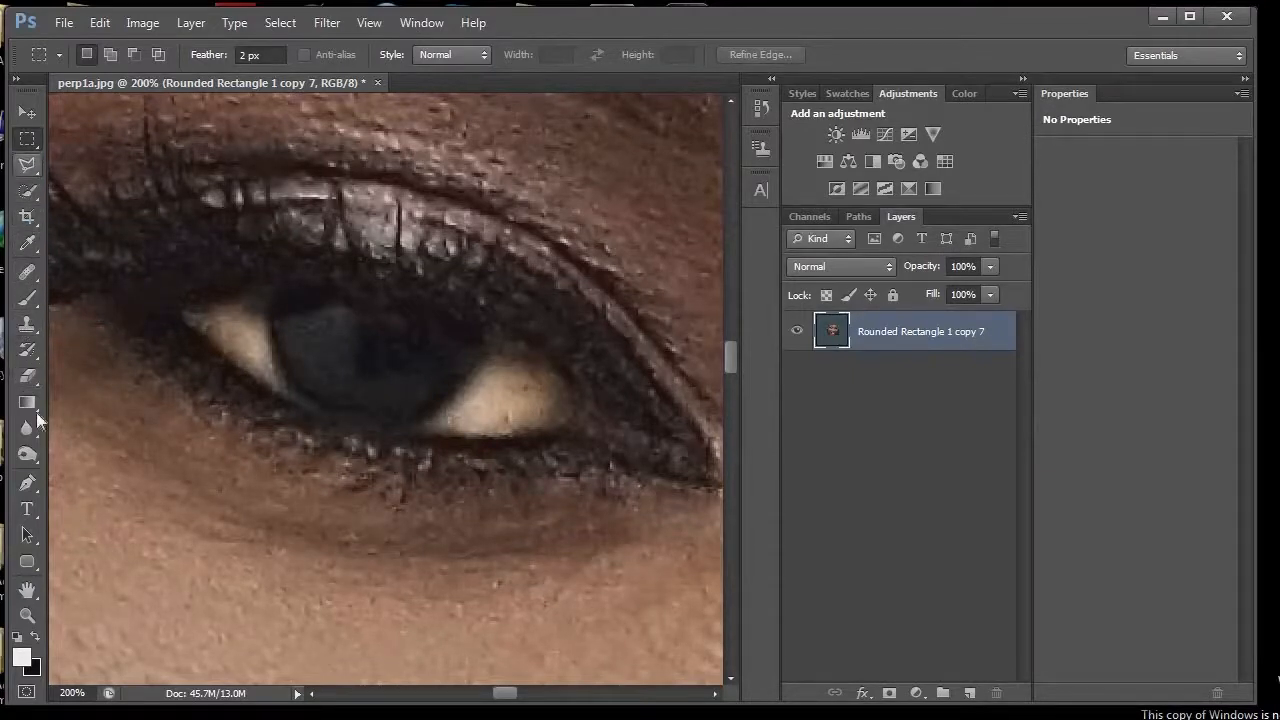
{"action": "left_click", "coordinate": [27, 535]}
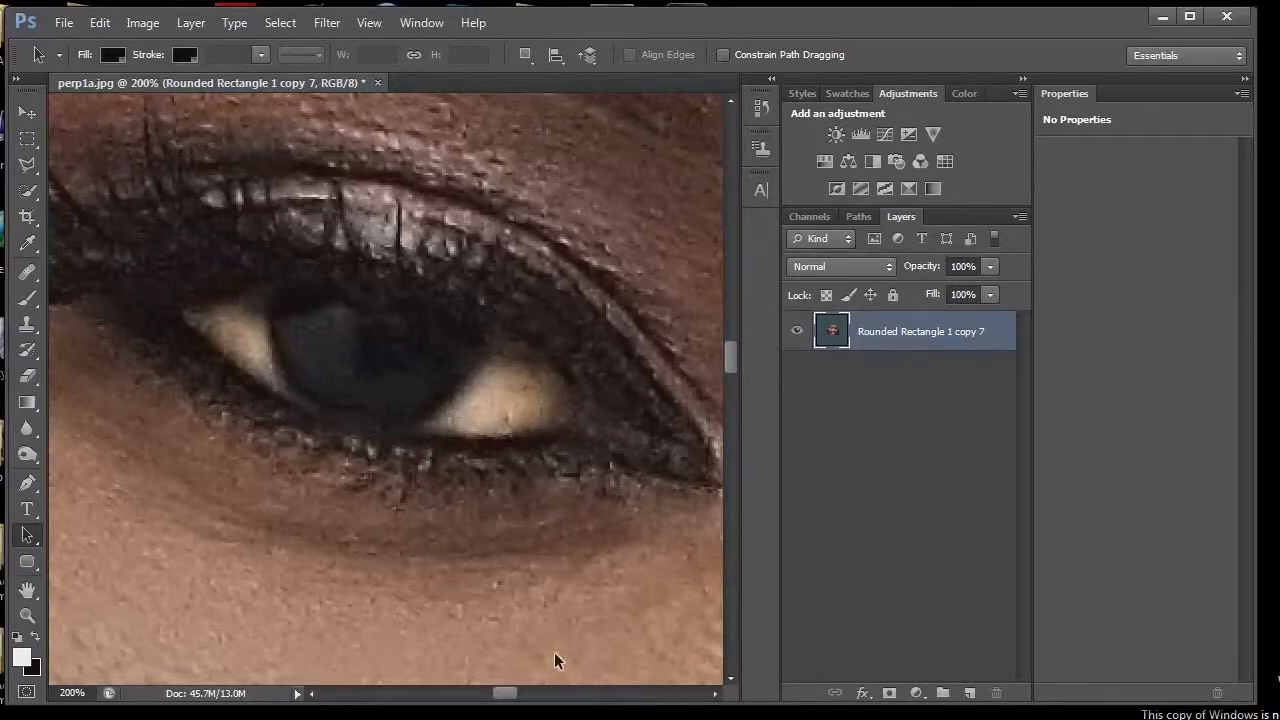
{"action": "left_click_drag", "start_coordinate": [507, 695], "coordinate": [556, 684]}
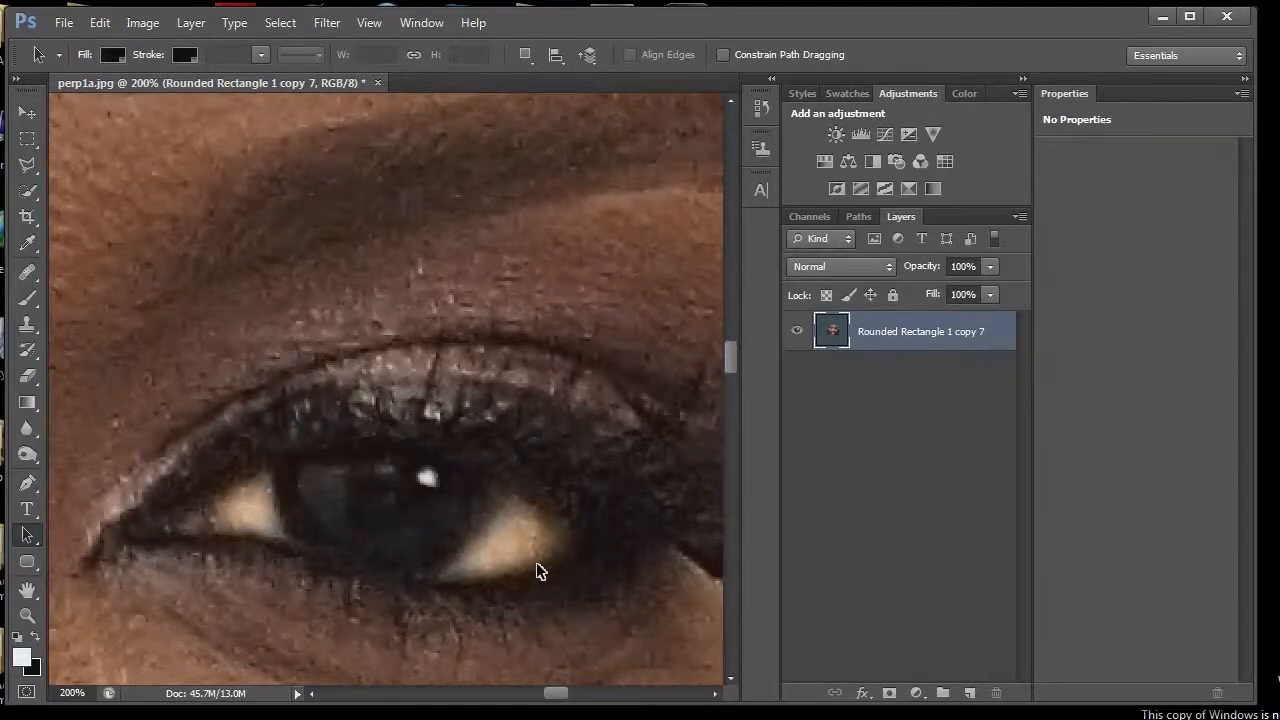
{"action": "left_click_drag", "start_coordinate": [730, 354], "coordinate": [730, 370]}
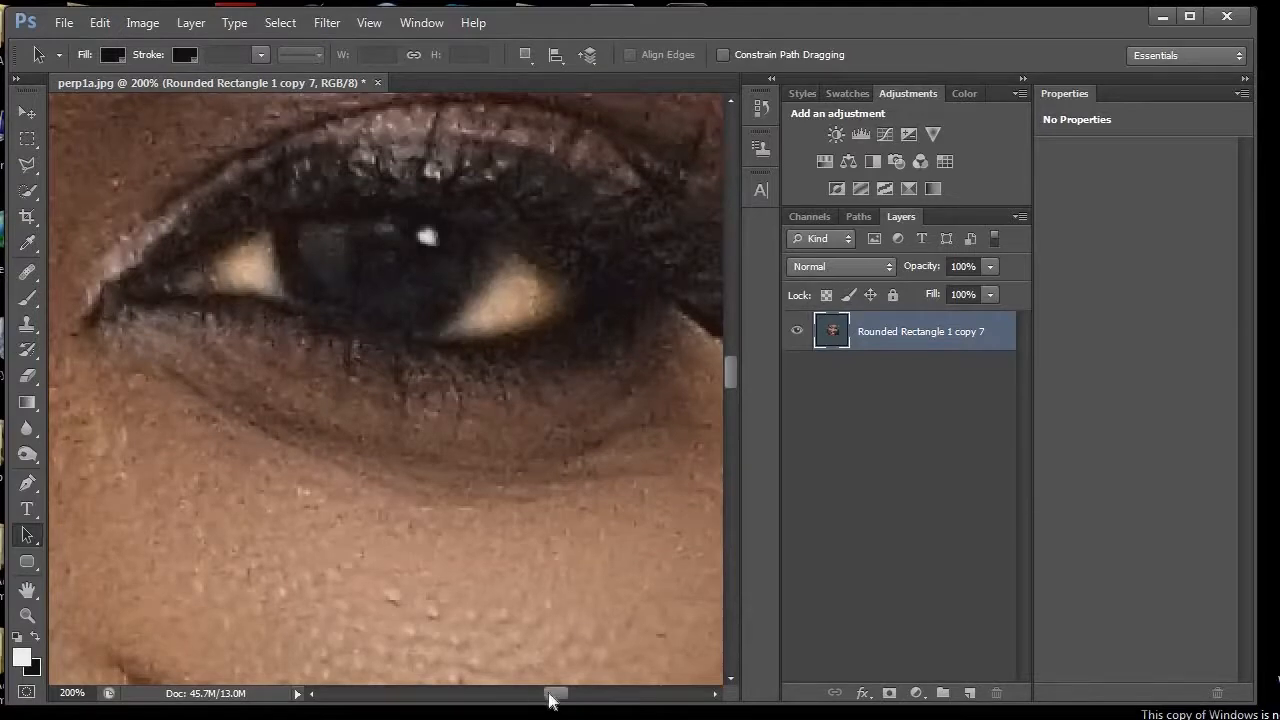
{"action": "left_click_drag", "start_coordinate": [549, 694], "coordinate": [498, 700]}
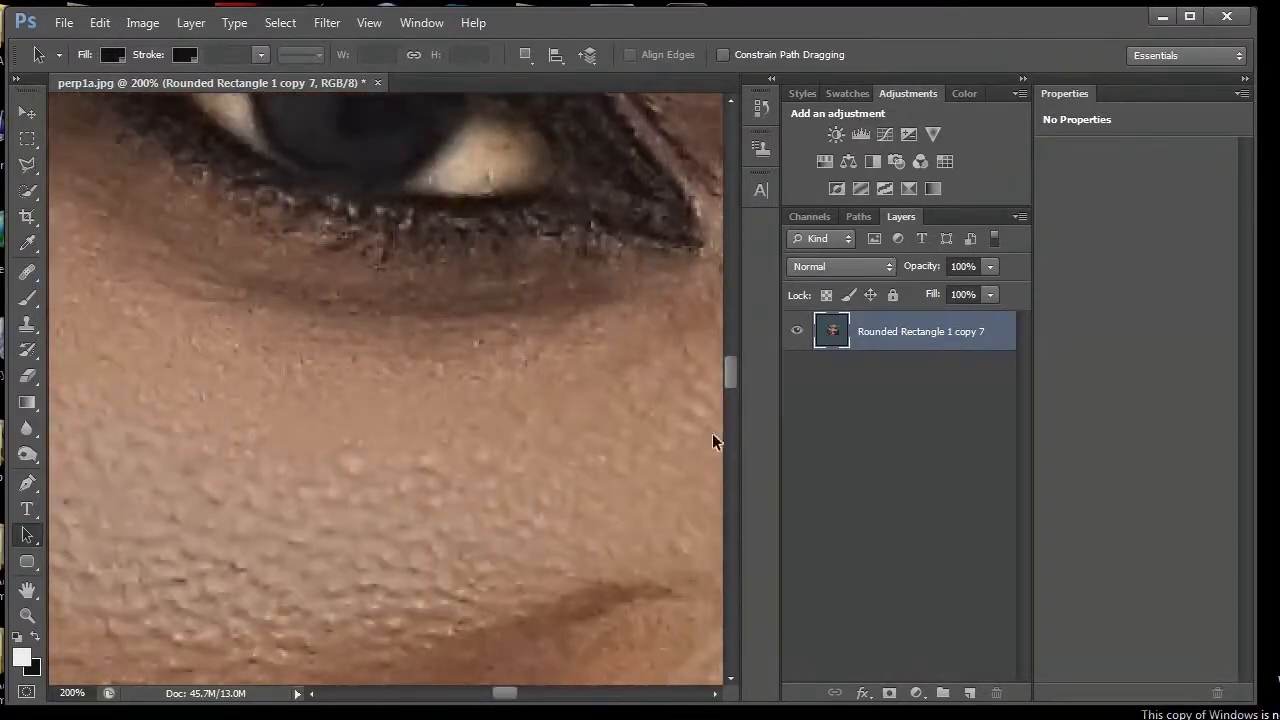
{"action": "left_click_drag", "start_coordinate": [738, 367], "coordinate": [733, 432]}
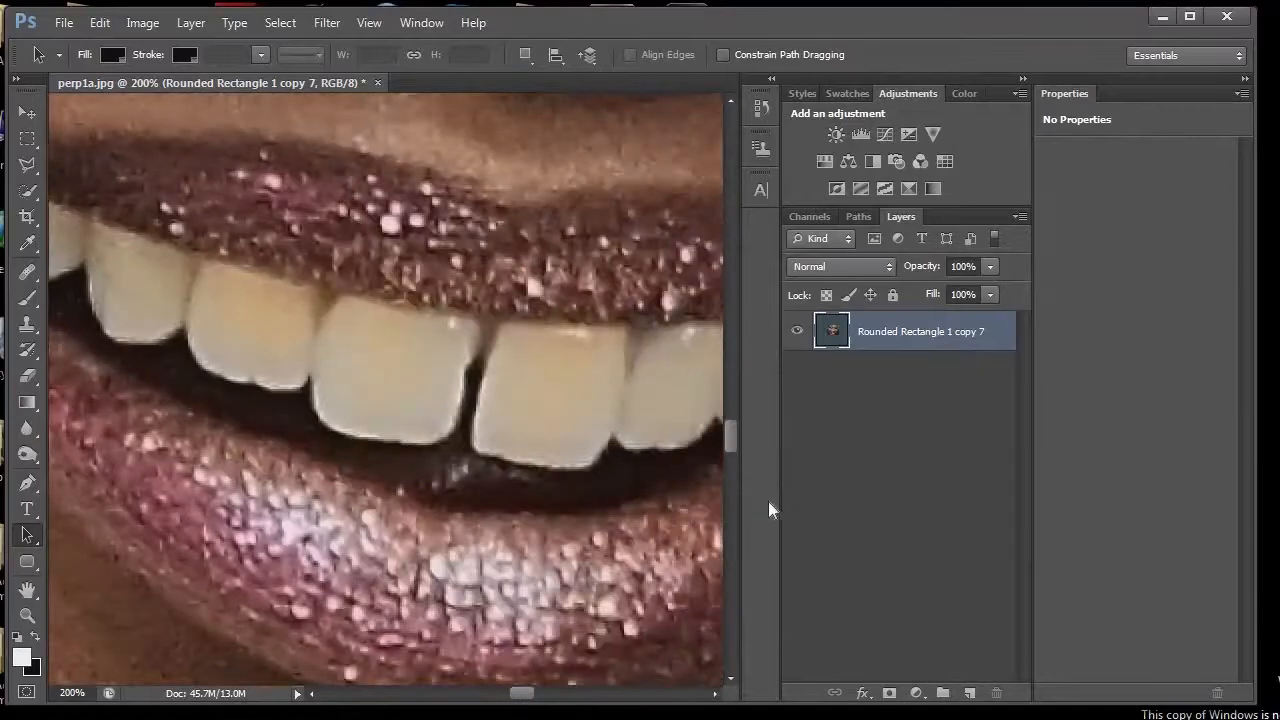
{"action": "left_click_drag", "start_coordinate": [729, 413], "coordinate": [732, 355]}
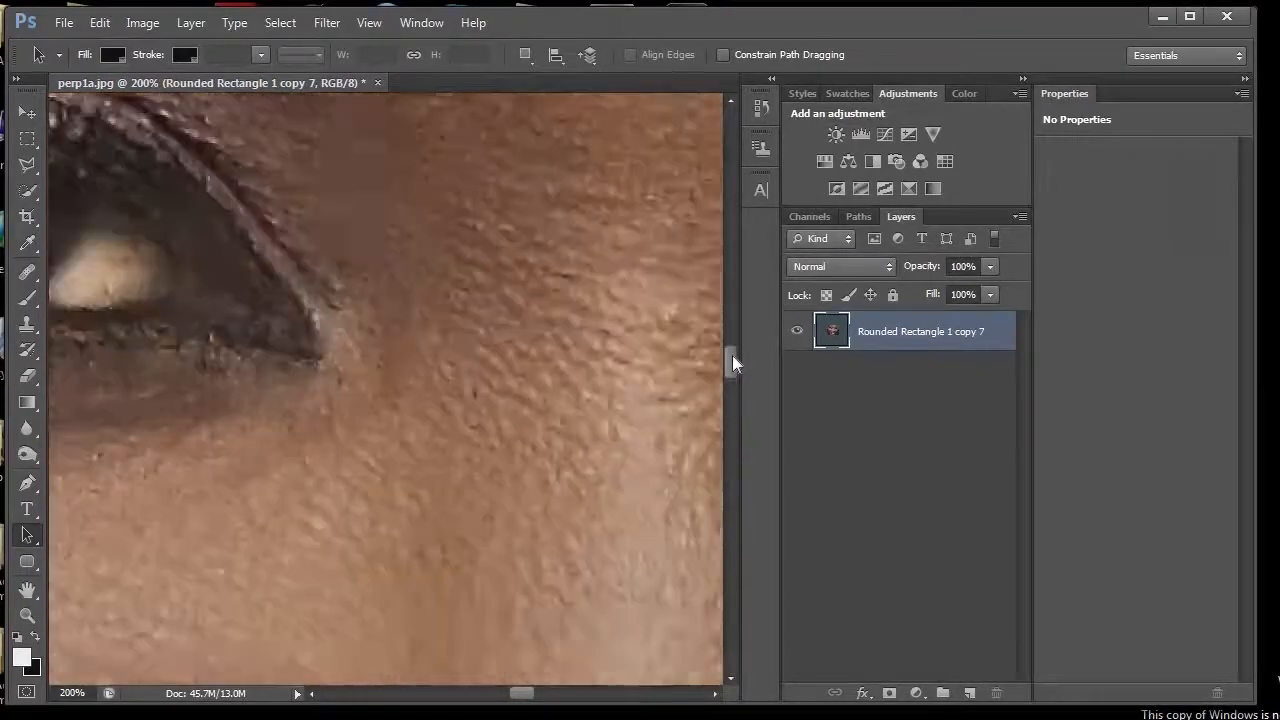
{"action": "left_click_drag", "start_coordinate": [520, 698], "coordinate": [506, 694]}
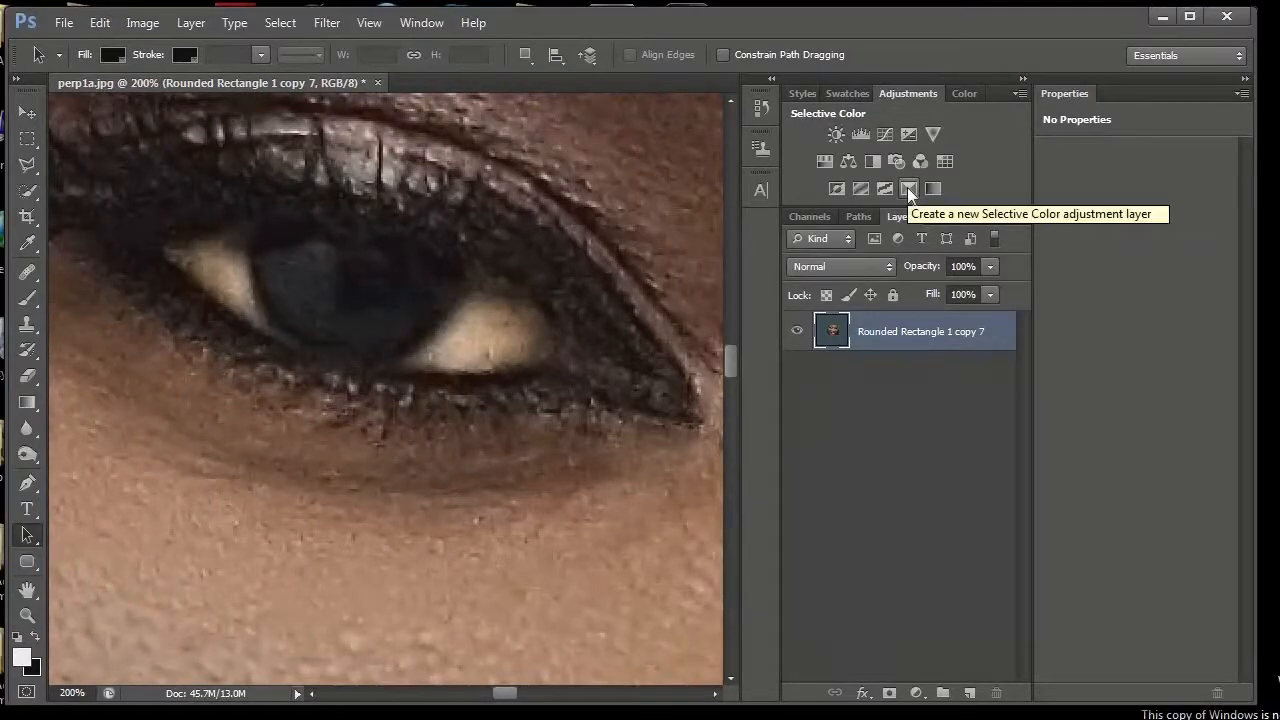
Add a Selective Color adjustment layer above the portrait and choose Neutrals as its colour range
{"action": "left_click", "coordinate": [913, 186]}
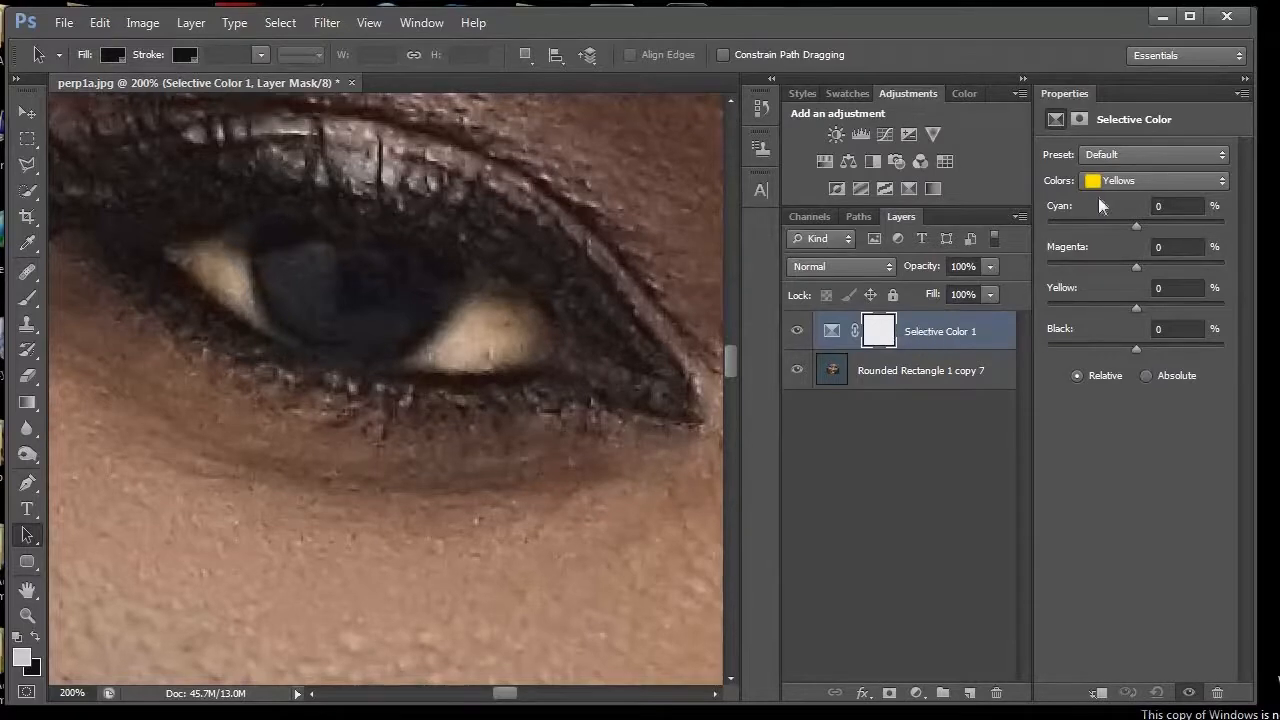
{"action": "left_click", "coordinate": [1220, 185]}
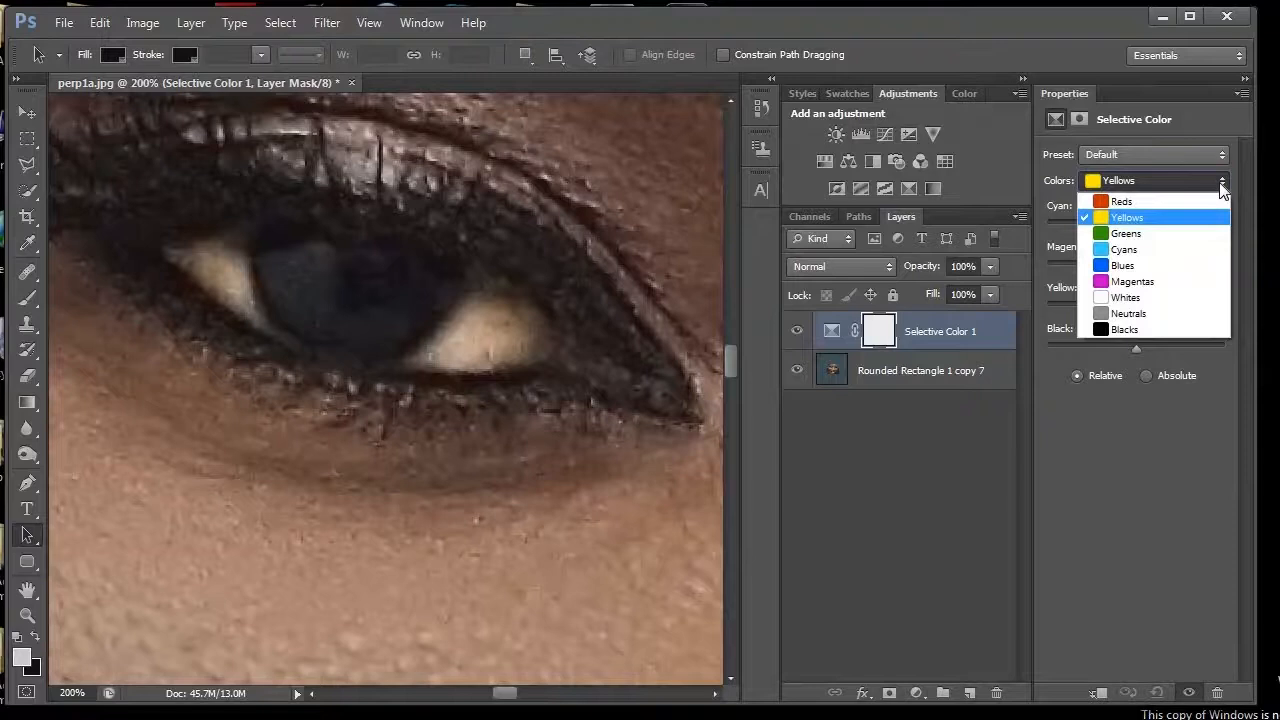
{"action": "left_click", "coordinate": [1118, 316]}
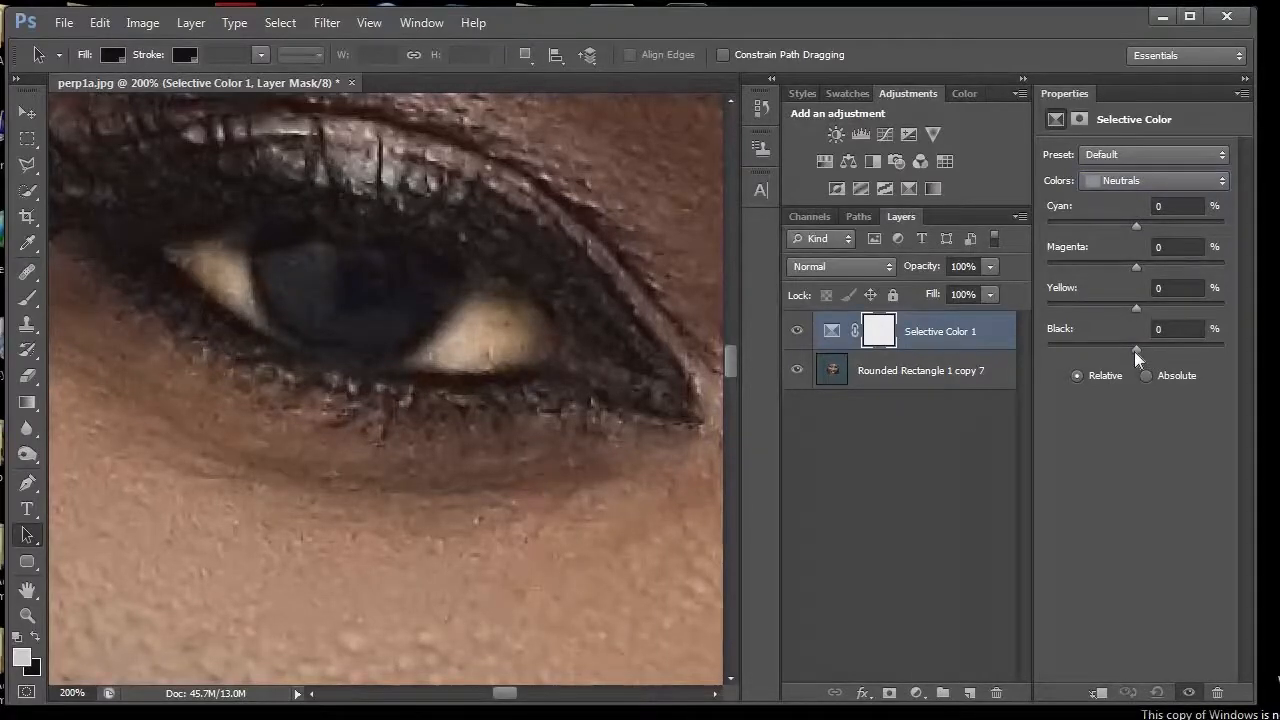
Set Black to -100% for the Neutrals in the Selective Color adjustment, using the Relative method
{"action": "left_click_drag", "start_coordinate": [1138, 349], "coordinate": [1031, 350]}
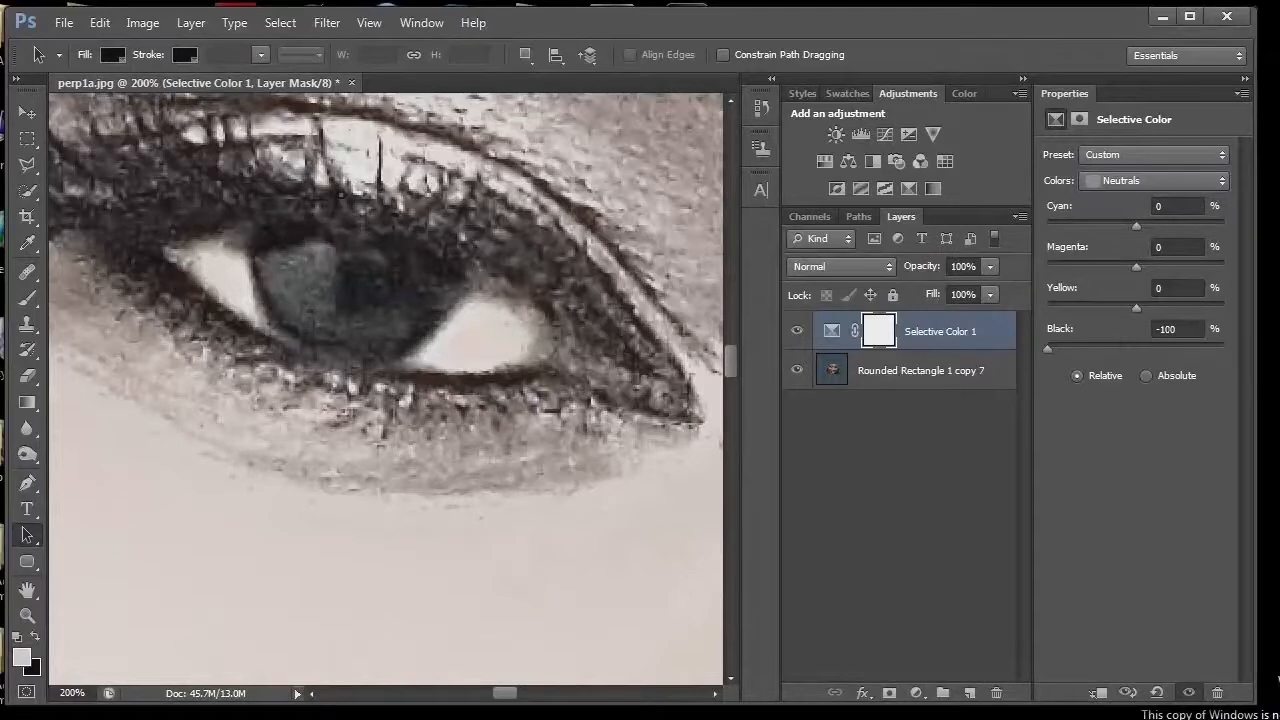
{"action": "left_click_drag", "start_coordinate": [1064, 352], "coordinate": [1036, 345]}
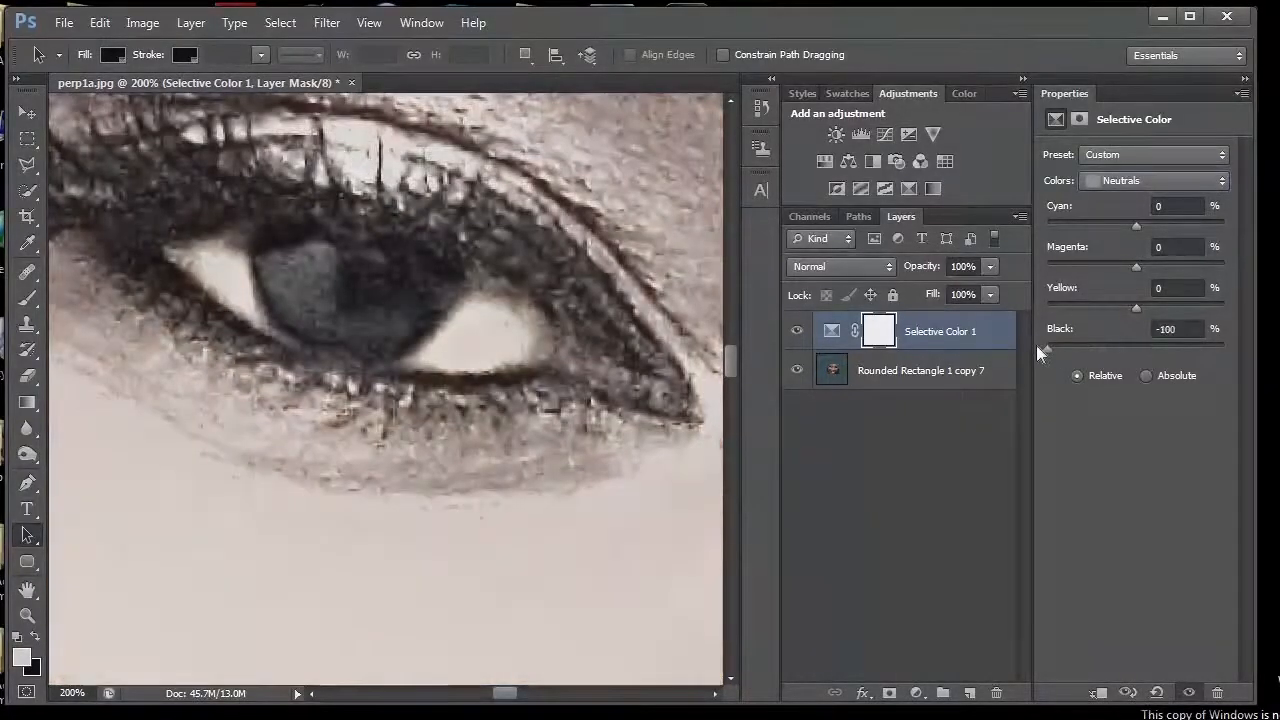
{"action": "left_click", "coordinate": [1071, 338]}
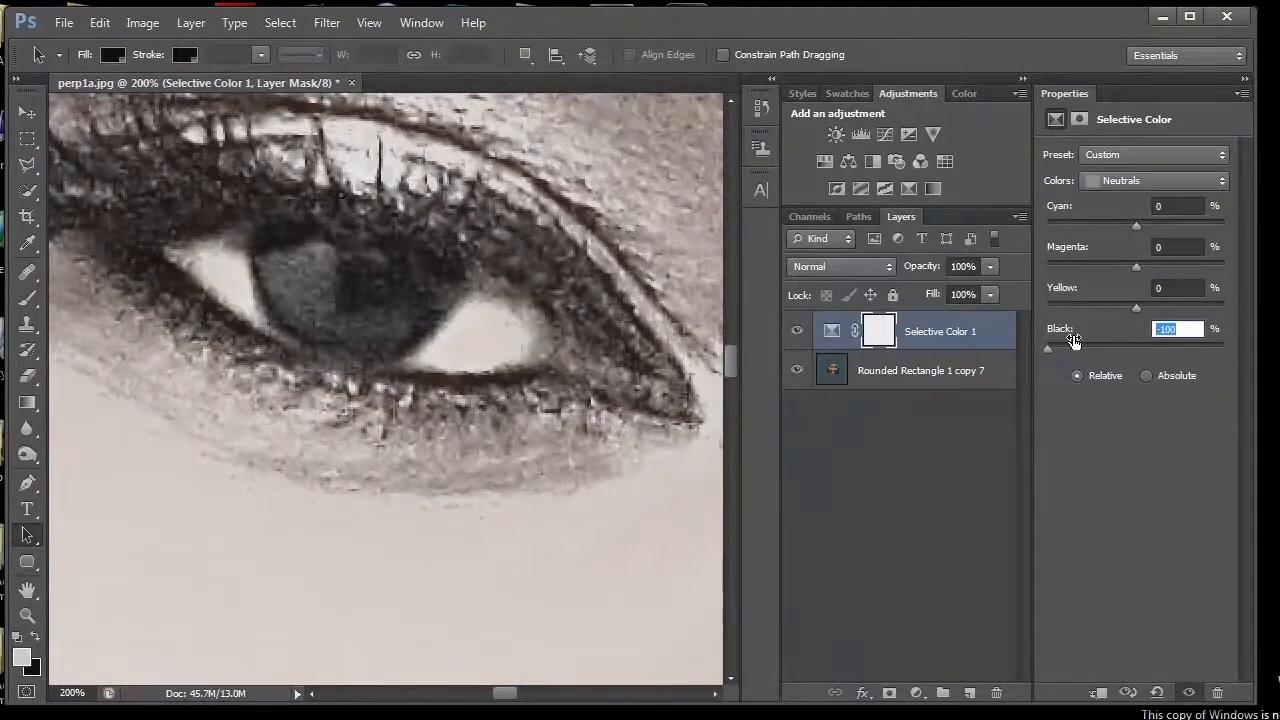
{"action": "type", "text": "-100"}
{"action": "left_click_drag", "start_coordinate": [1102, 350], "coordinate": [1040, 350]}
{"action": "left_click", "coordinate": [1145, 376]}
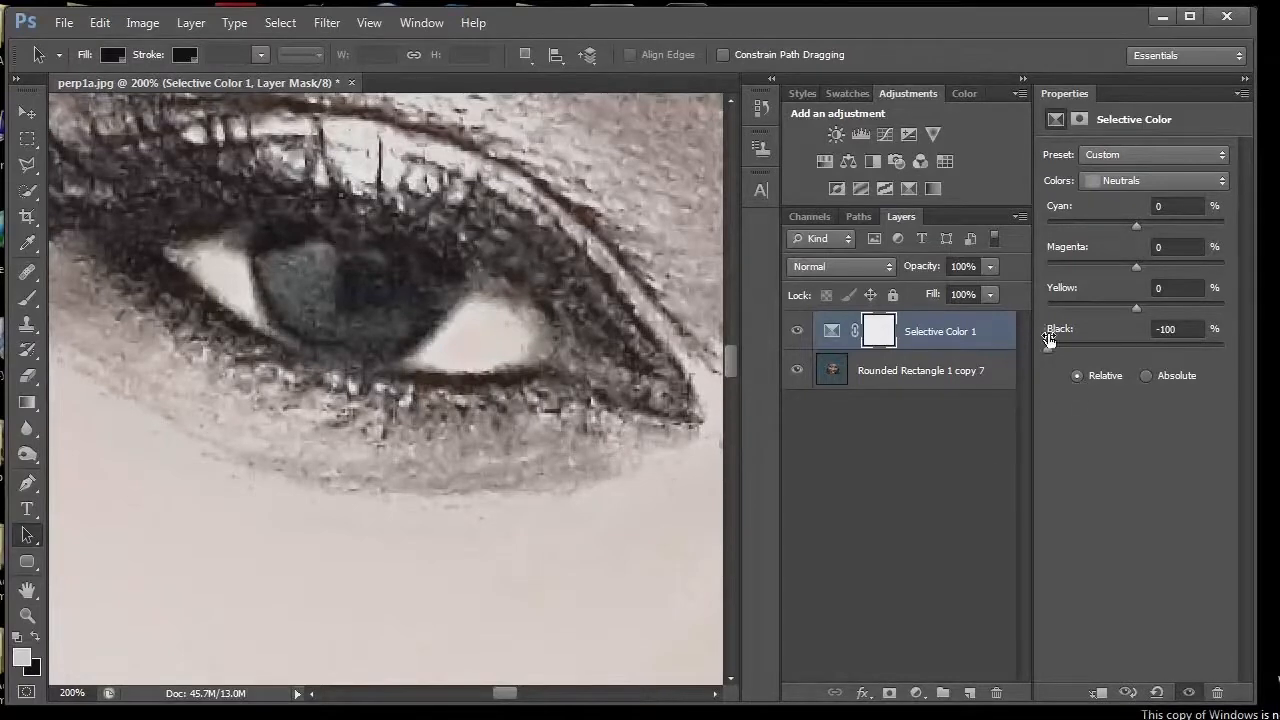
Set the Selective Color 1 layer's blend mode to Color
{"action": "left_click", "coordinate": [866, 279]}
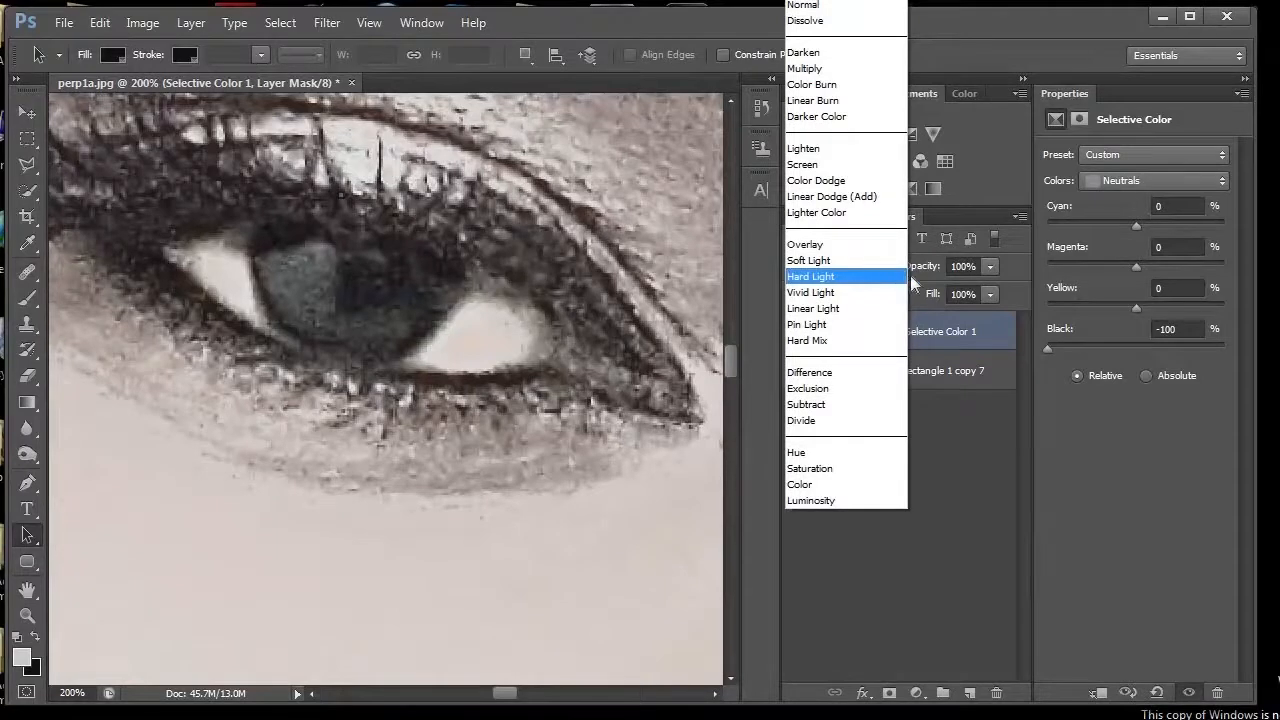
{"action": "left_click", "coordinate": [893, 267]}
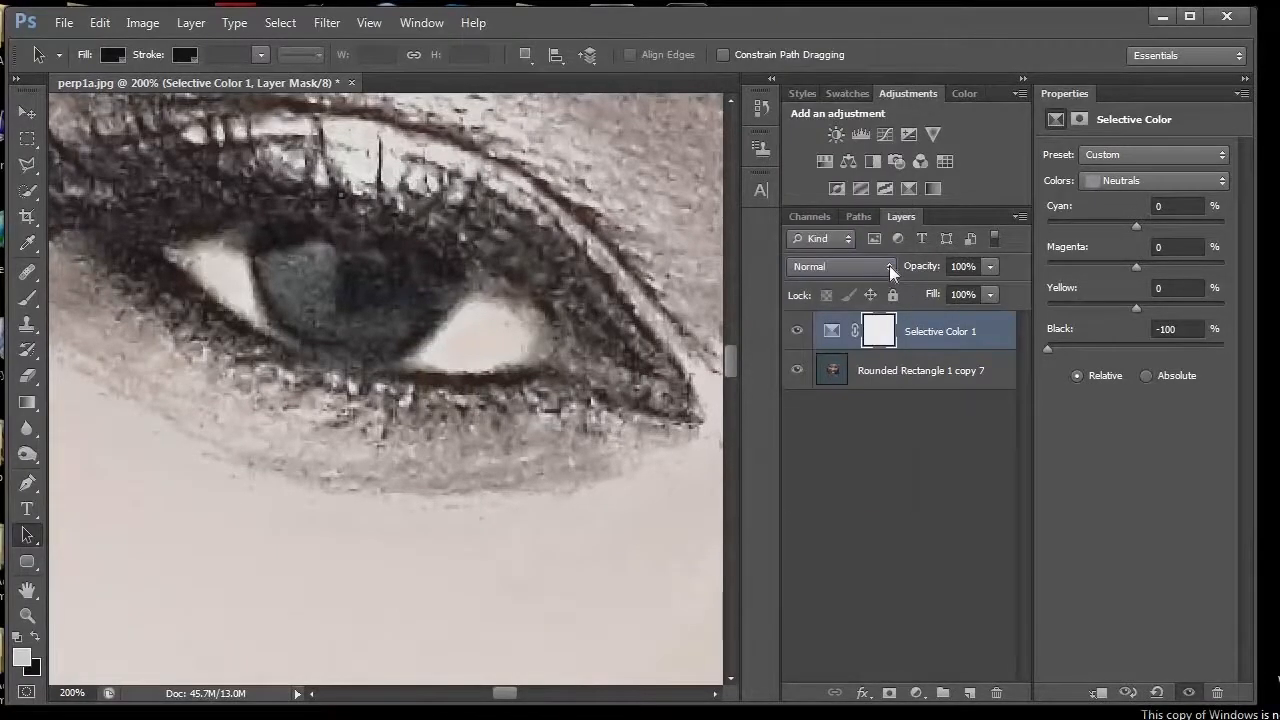
{"action": "left_click", "coordinate": [889, 265]}
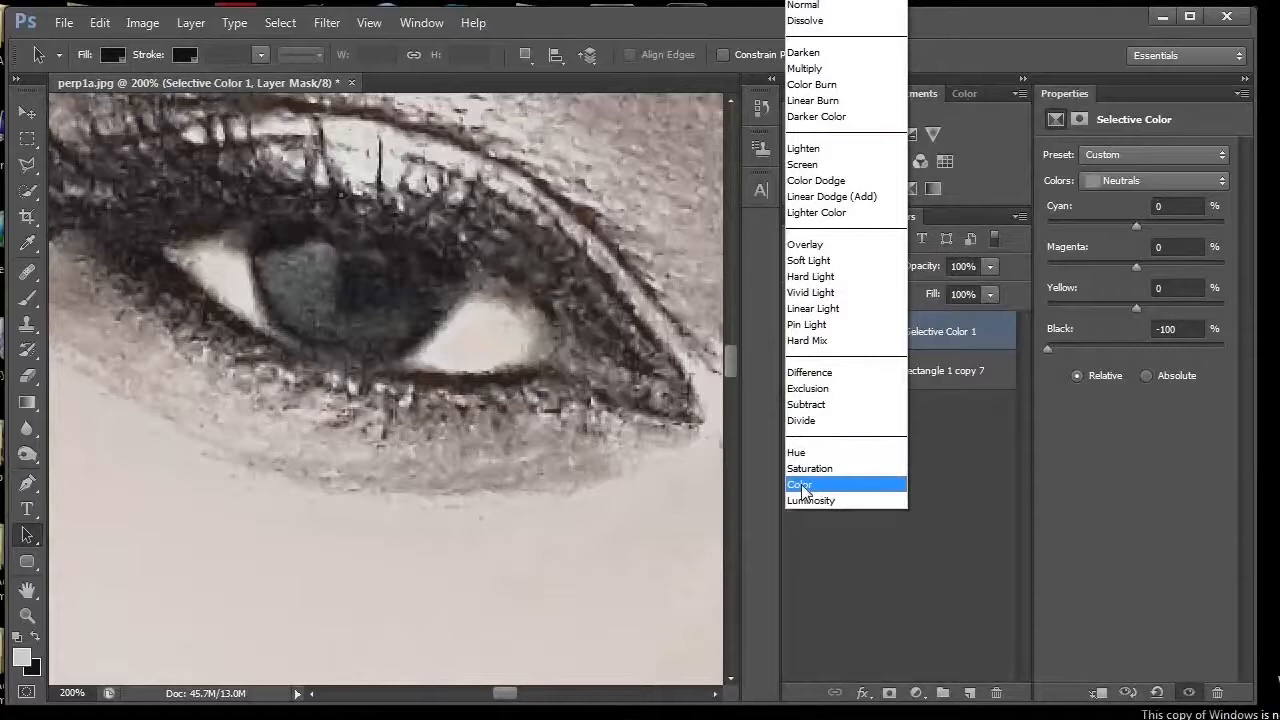
{"action": "left_click", "coordinate": [802, 486]}
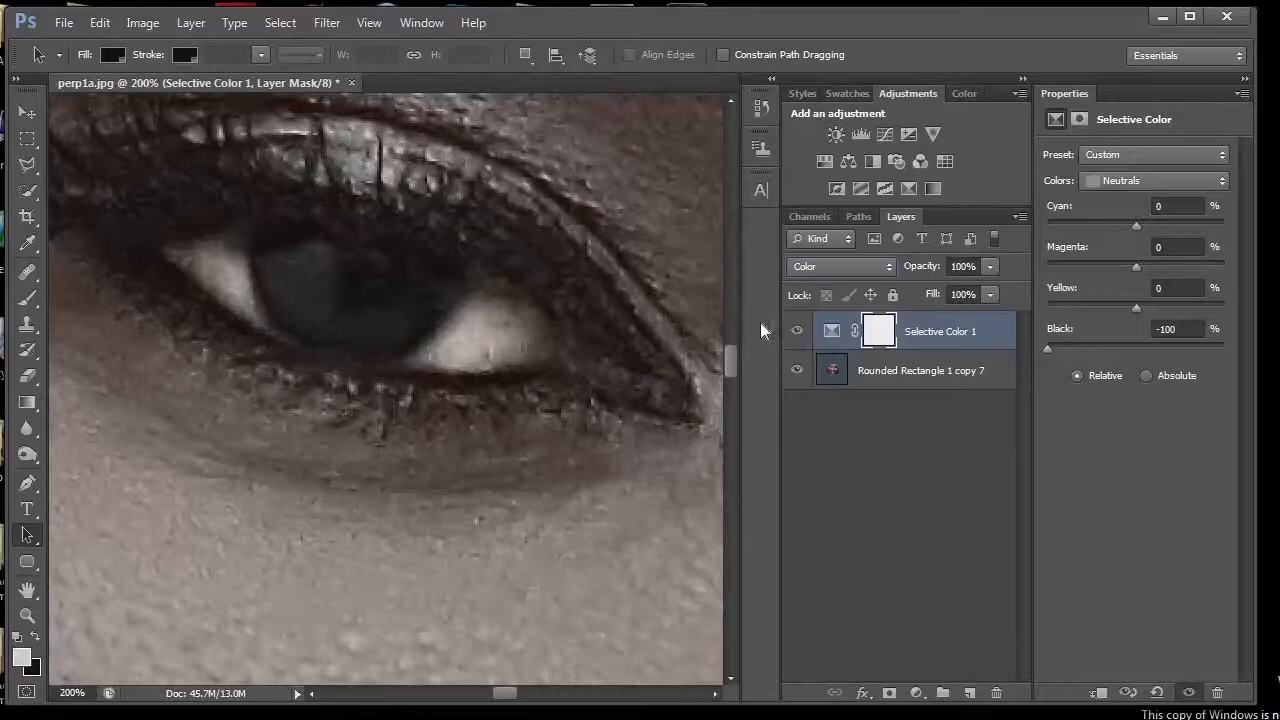
Target the Selective Color 1 layer's mask and invert it to black, hiding the adjustment
{"action": "left_click", "coordinate": [878, 335]}
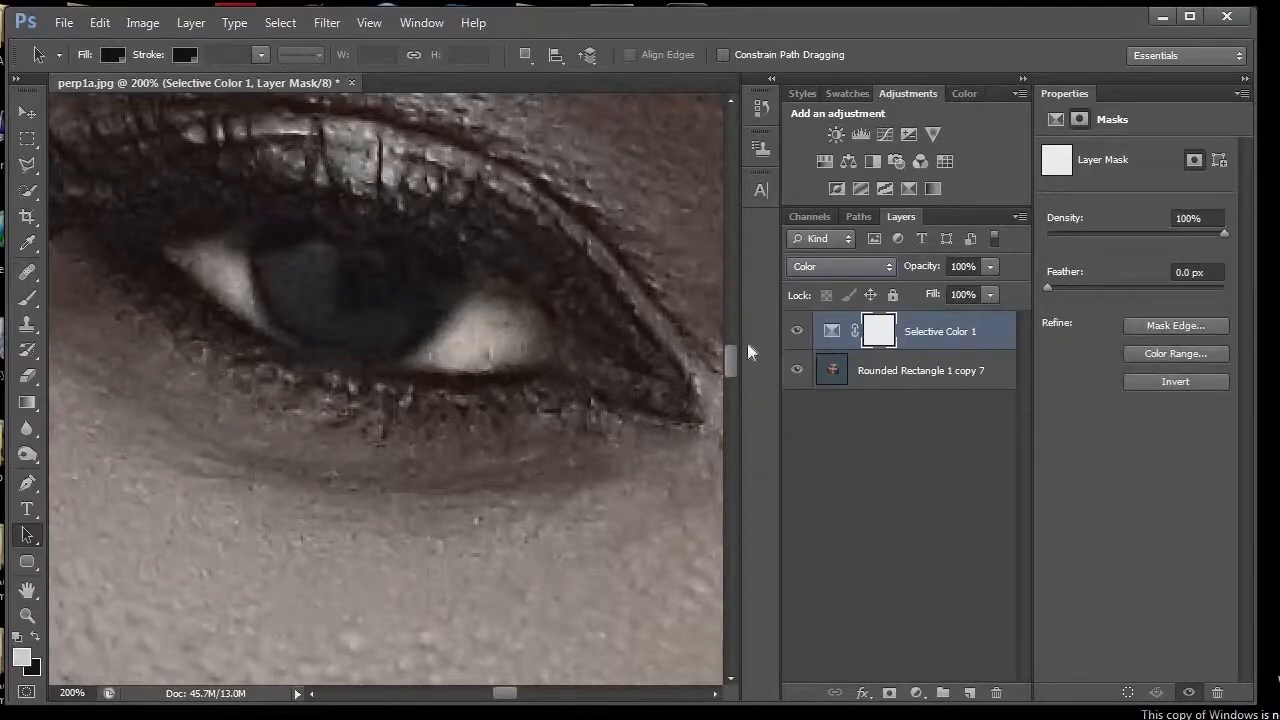
{"action": "mouse_move", "coordinate": [734, 355]}
{"action": "left_mouse_down"}
{"action": "mouse_move", "coordinate": [734, 401]}
{"action": "mouse_move", "coordinate": [733, 339]}
{"action": "mouse_move", "coordinate": [733, 371]}
{"action": "mouse_move", "coordinate": [732, 358]}
{"action": "left_mouse_up"}
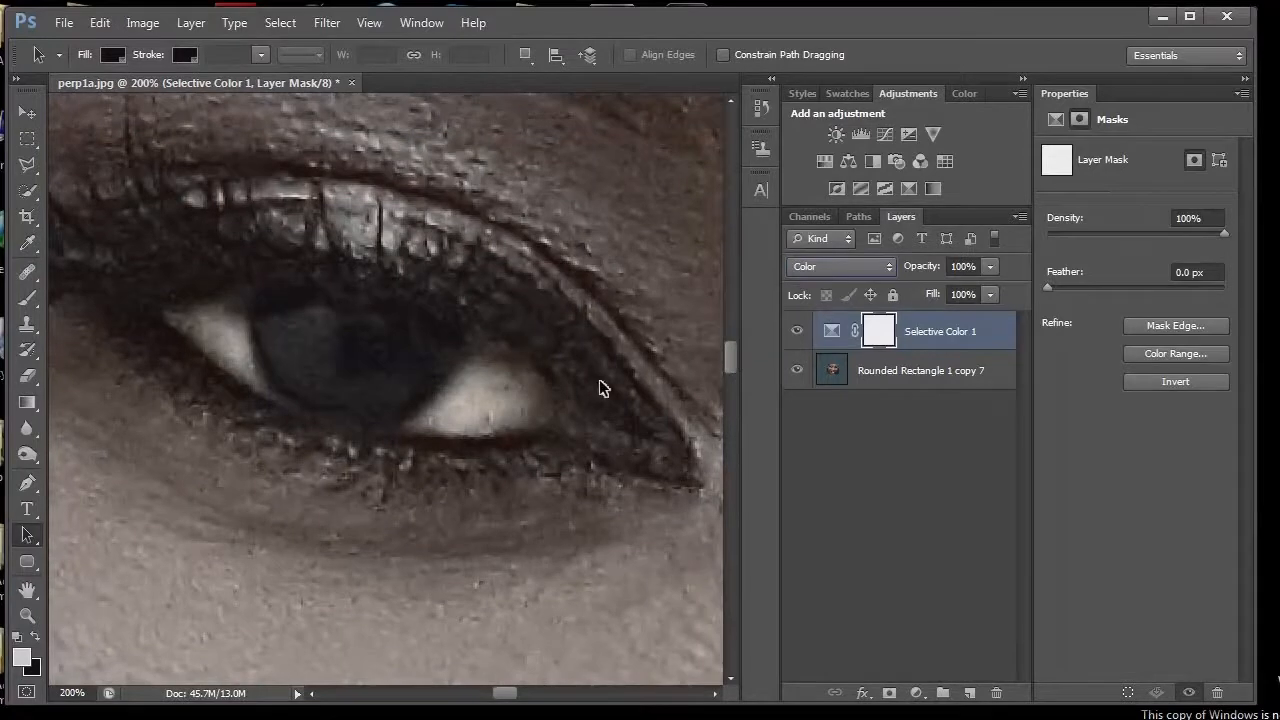
{"action": "left_click_drag", "start_coordinate": [734, 357], "coordinate": [734, 361]}
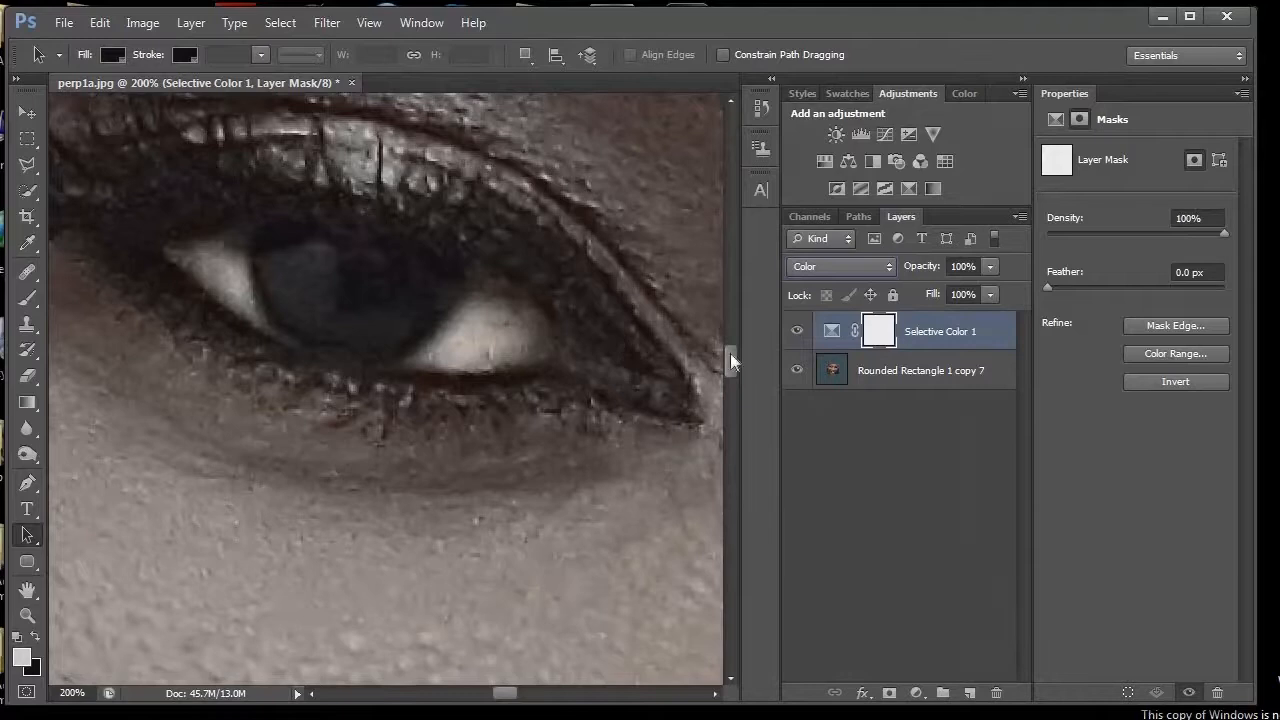
{"action": "scroll", "coordinate": [732, 357], "scroll_direction": "down", "scroll_amount": 1}
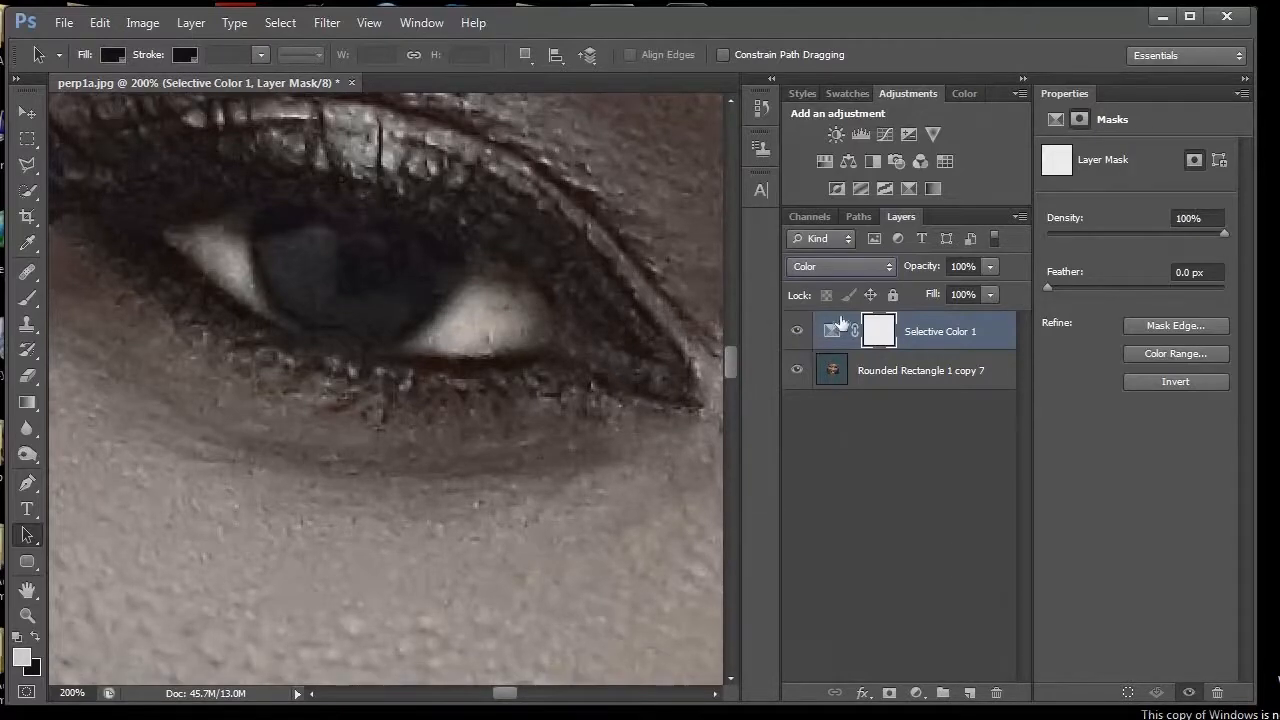
{"action": "left_click", "coordinate": [925, 350]}
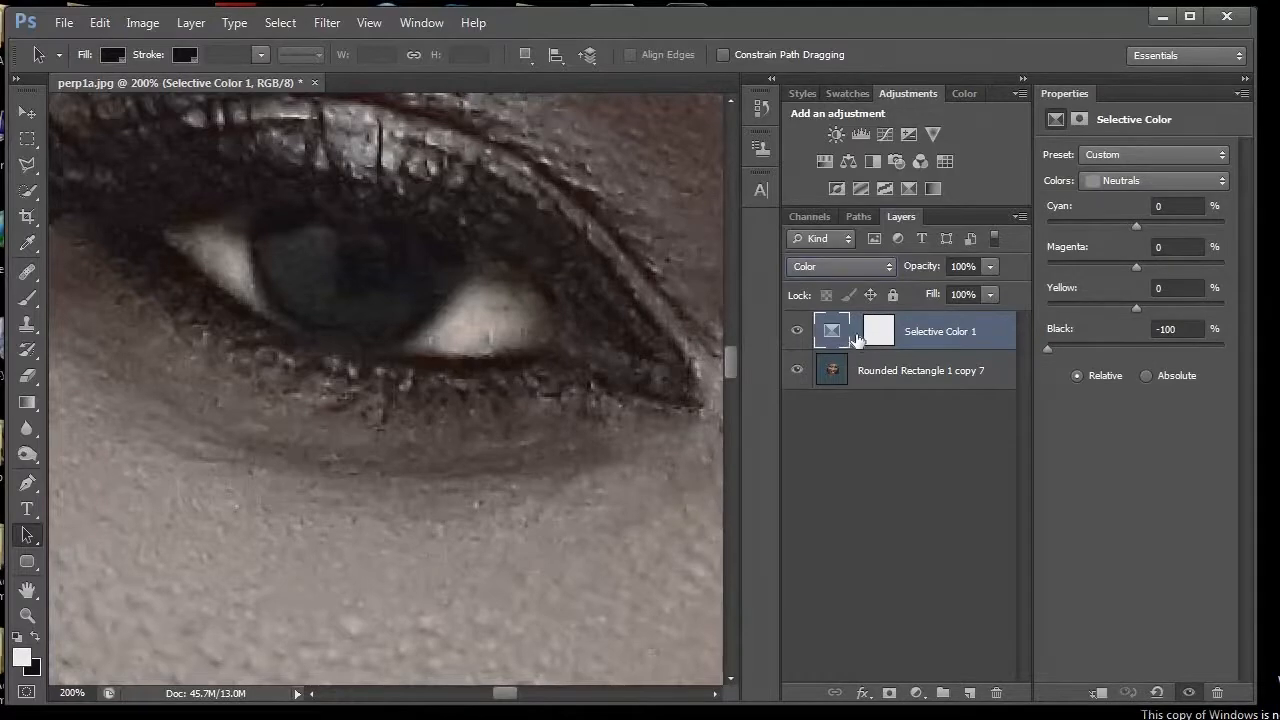
{"action": "left_click", "coordinate": [884, 335]}
{"action": "left_click", "coordinate": [917, 335]}
{"action": "left_click", "coordinate": [890, 335]}
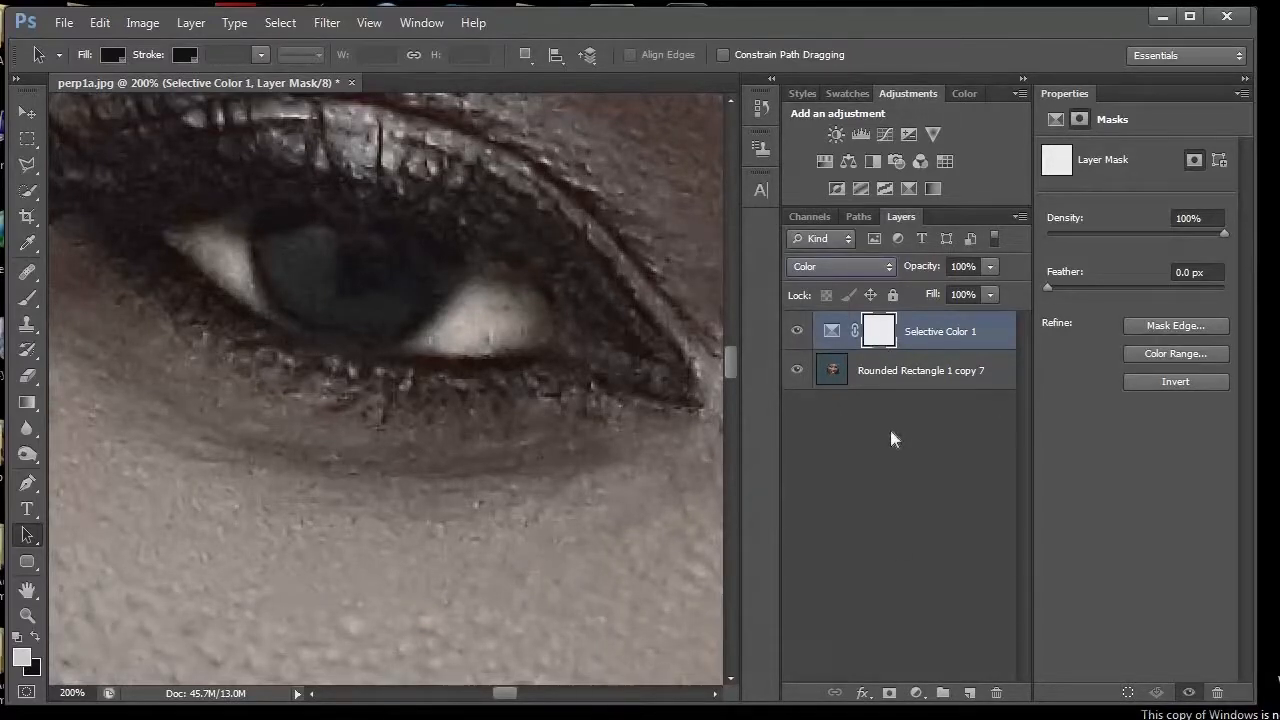
{"action": "left_click", "coordinate": [937, 336]}
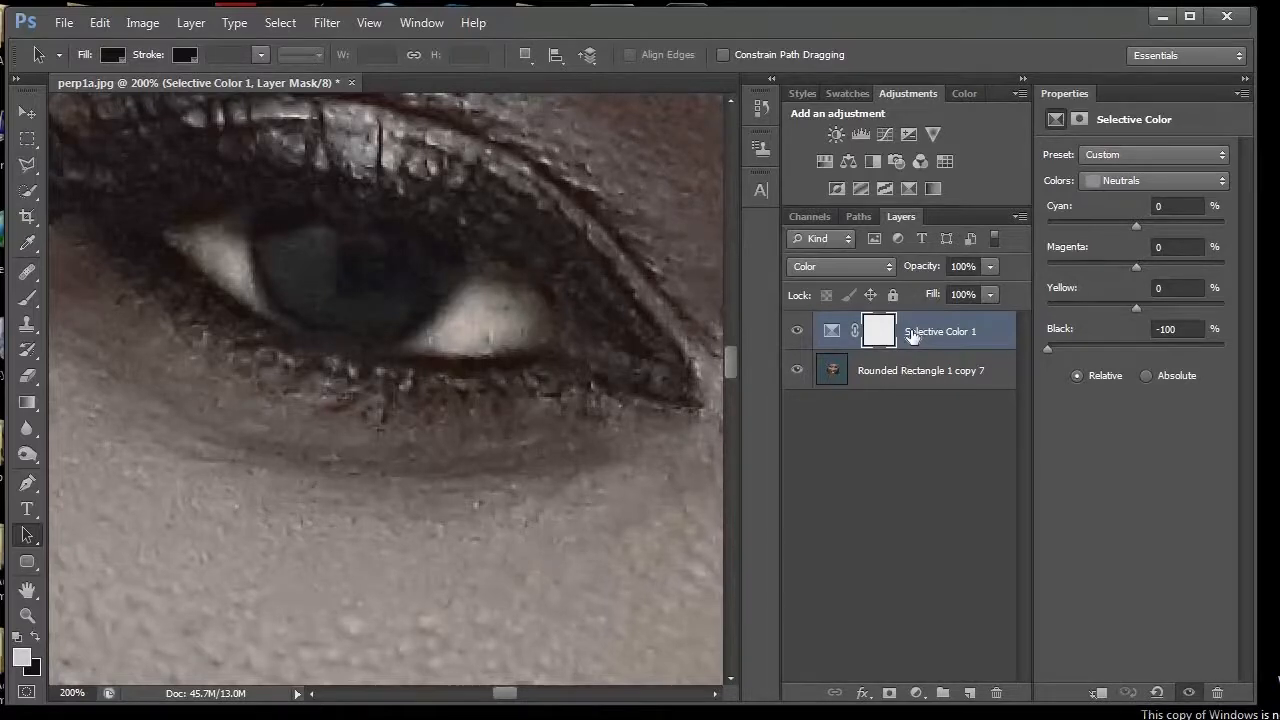
{"action": "key", "text": "ctrl+i"}
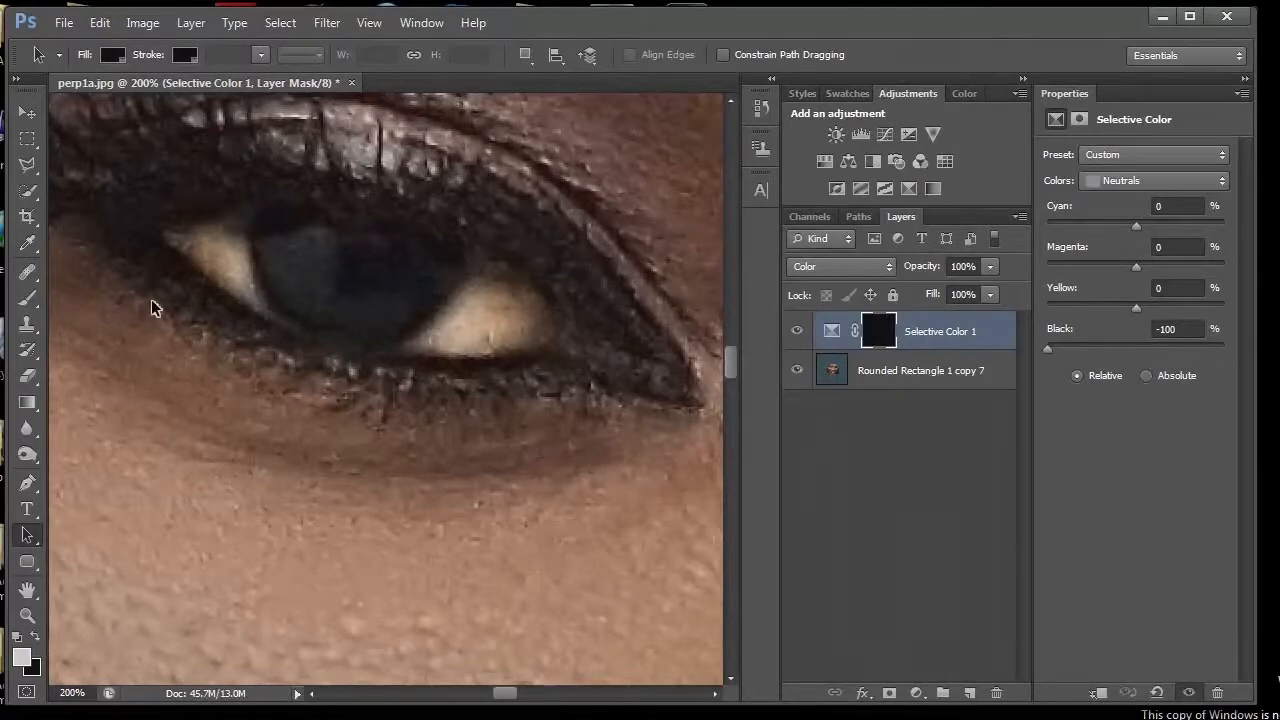
Activate the Brush tool with a soft round 30 px tip at 0% hardness
{"action": "left_click", "coordinate": [31, 300]}
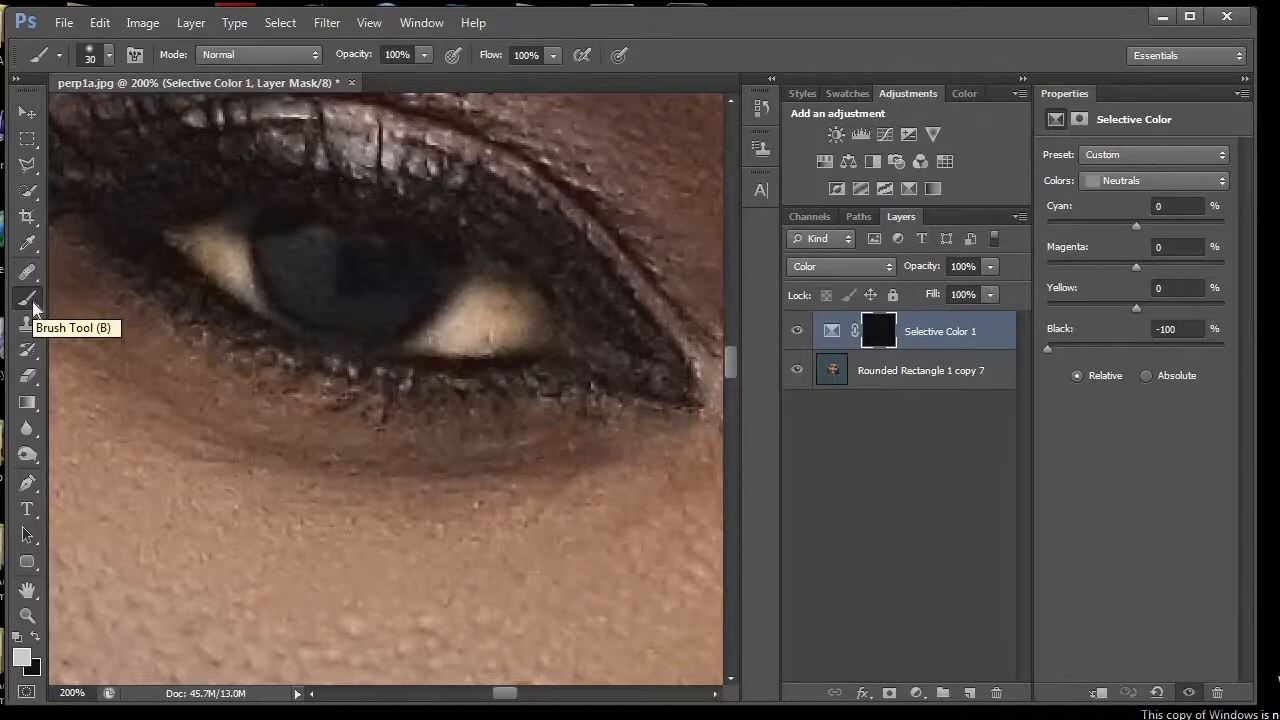
{"action": "left_click", "coordinate": [109, 56]}
{"action": "left_click", "coordinate": [109, 57]}
{"action": "left_click", "coordinate": [109, 57]}
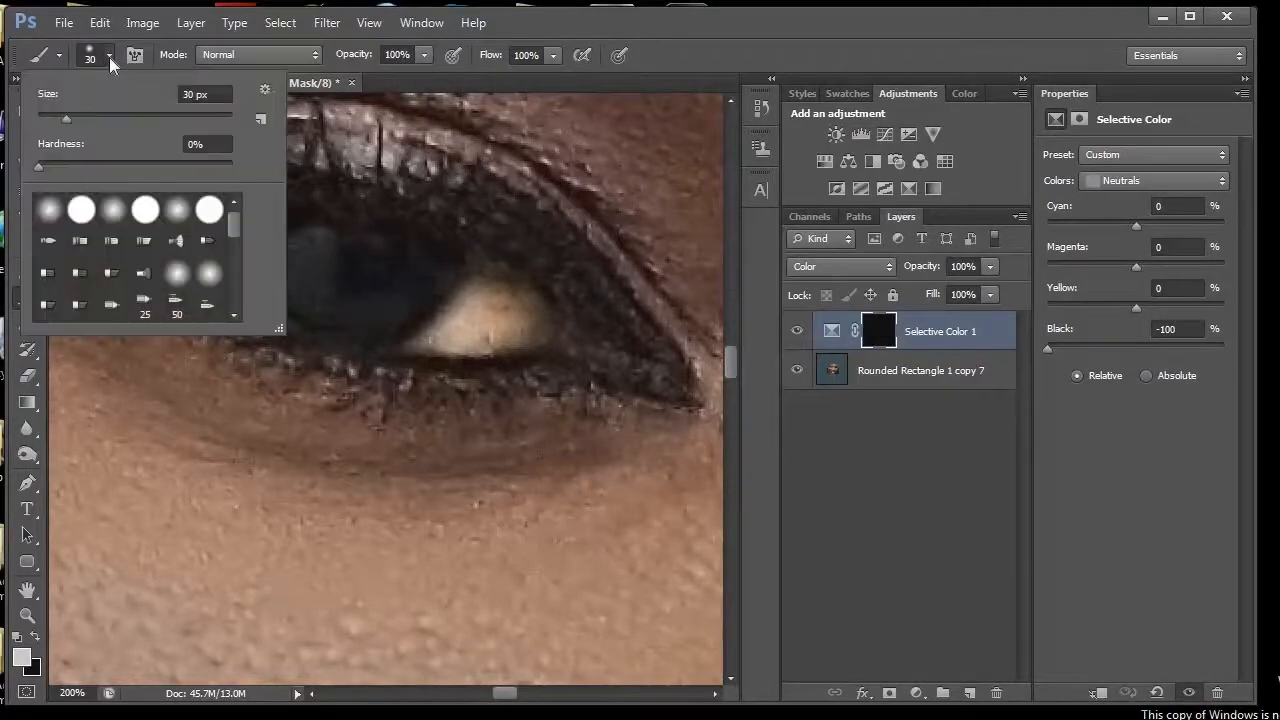
{"action": "left_click", "coordinate": [40, 167]}
{"action": "left_click_drag", "start_coordinate": [38, 165], "coordinate": [31, 165]}
{"action": "left_click", "coordinate": [34, 165]}
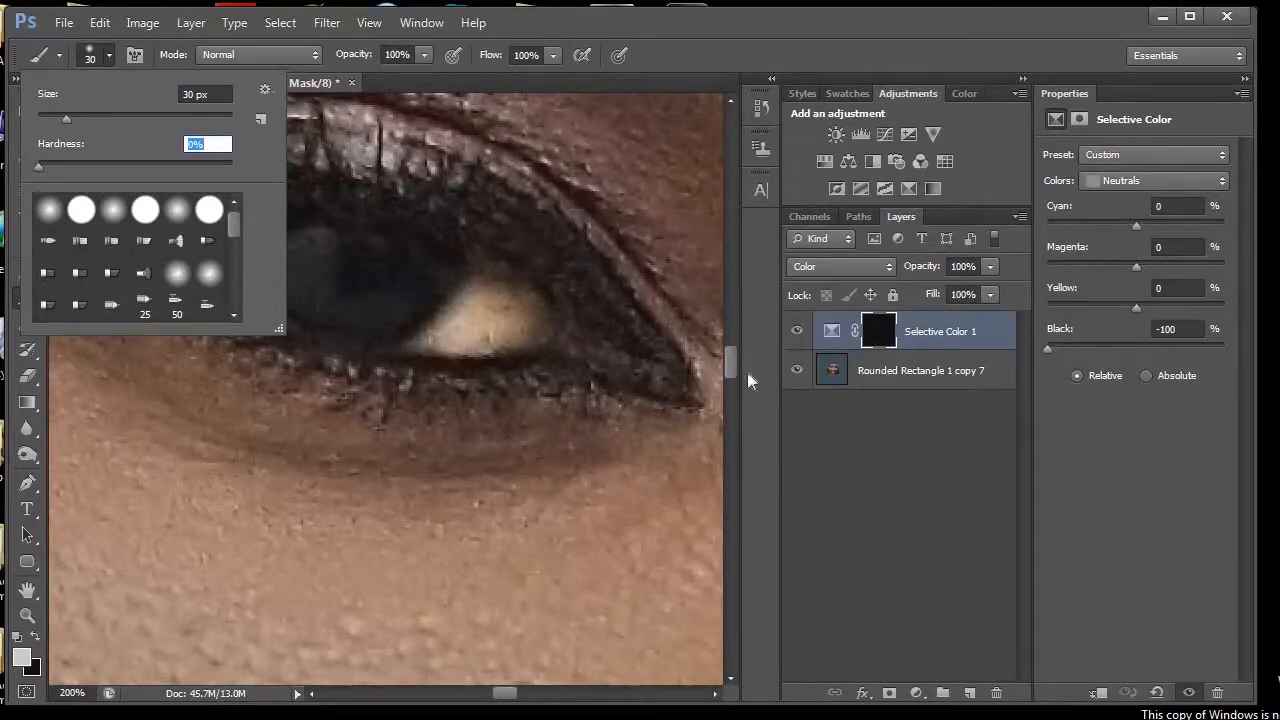
Target the Selective Color 1 layer mask for painting and set the brush flow to 100%
{"action": "left_click_drag", "start_coordinate": [736, 361], "coordinate": [736, 357]}
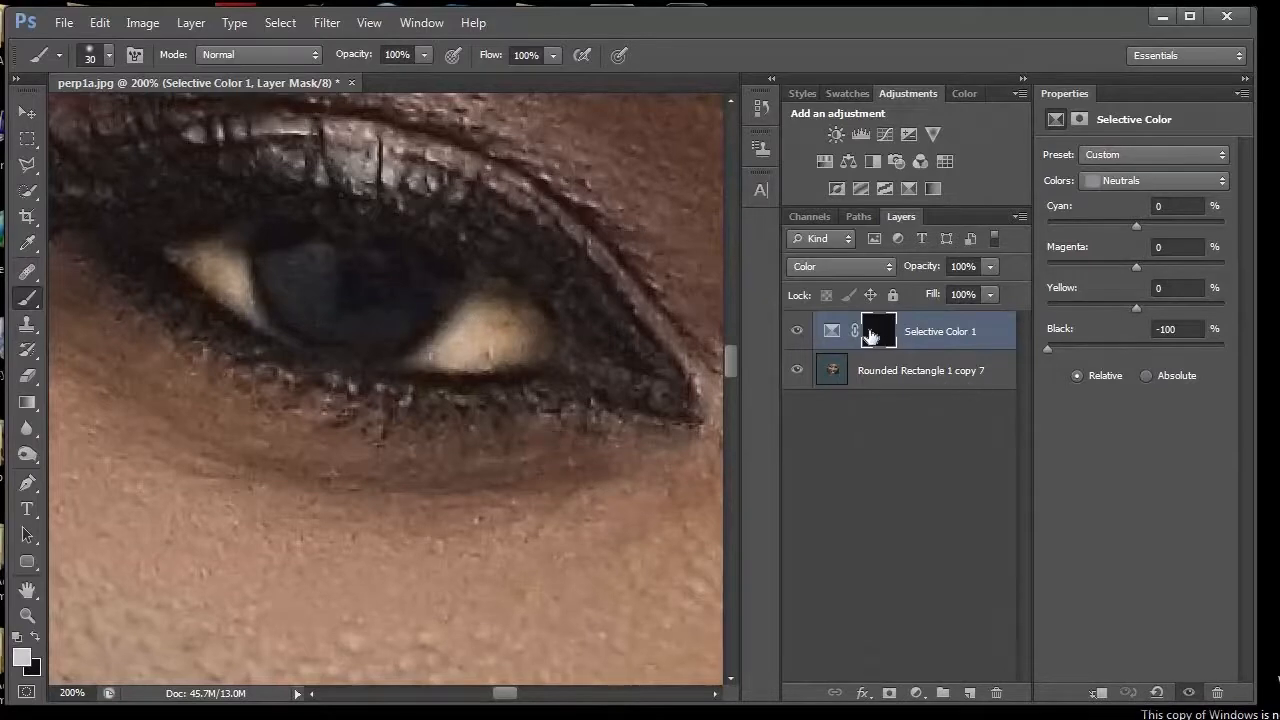
{"action": "left_click", "coordinate": [877, 331]}
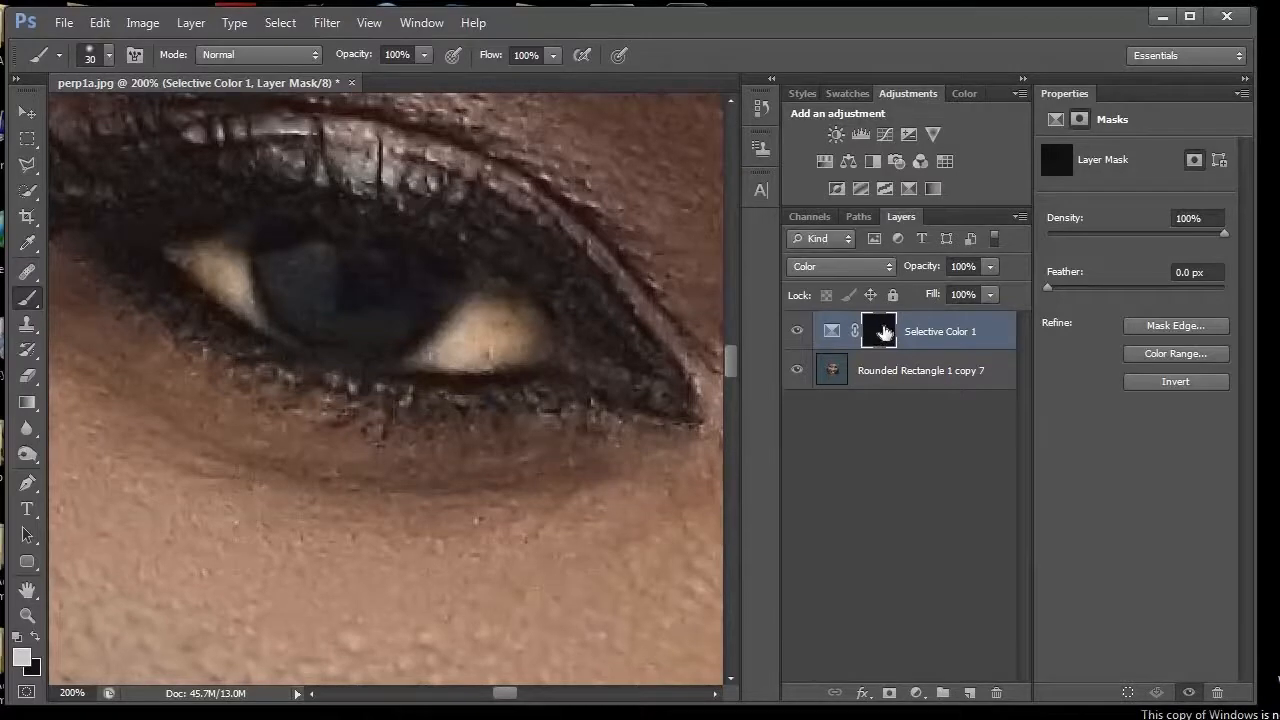
{"action": "left_click", "coordinate": [832, 338]}
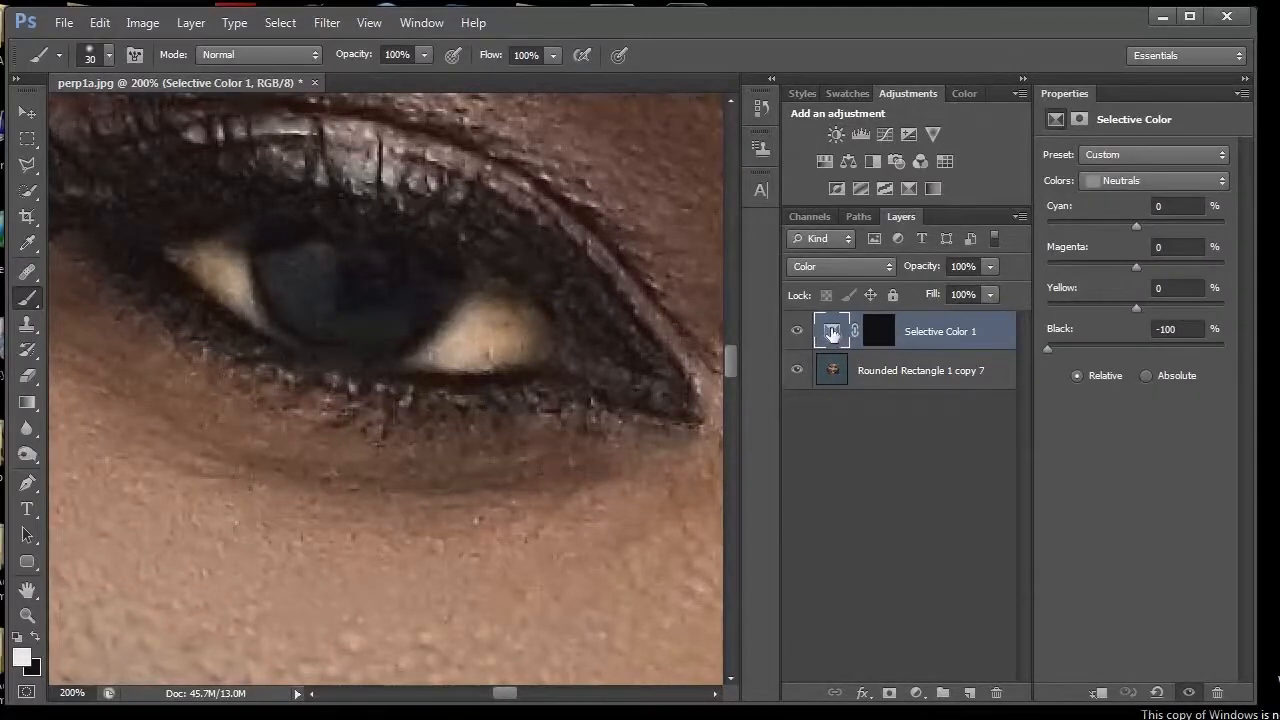
{"action": "left_click", "coordinate": [876, 337]}
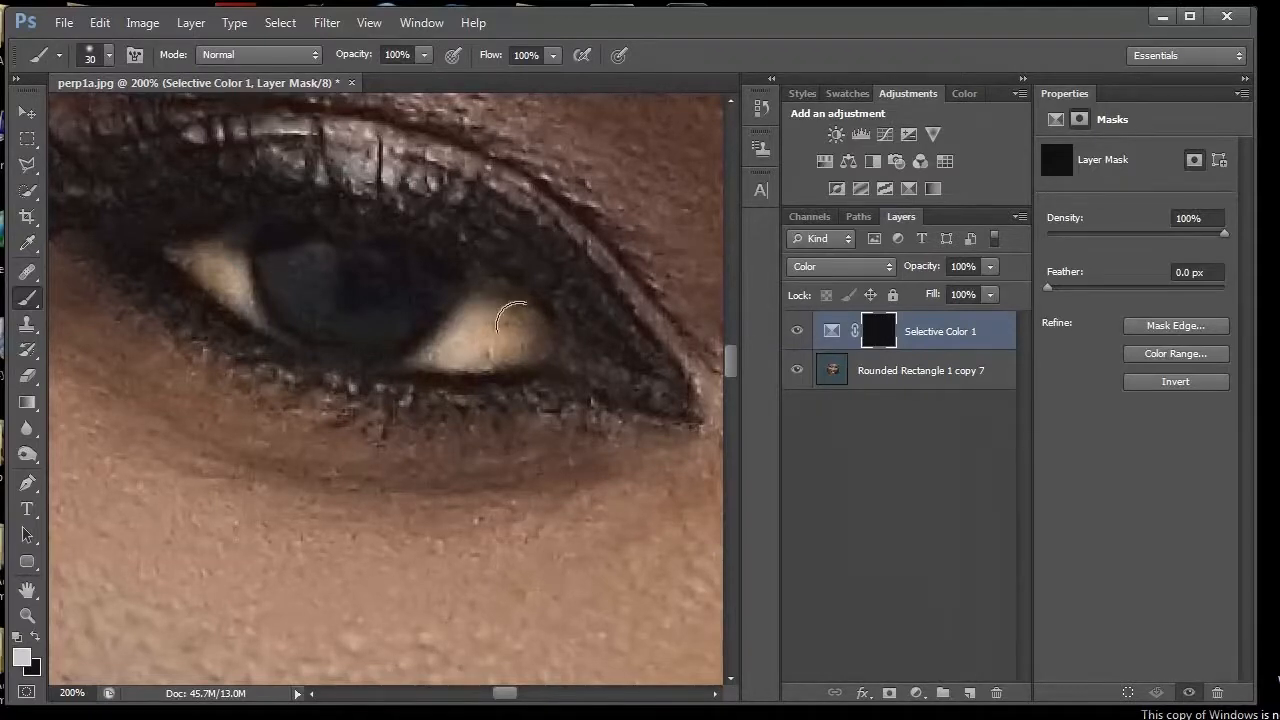
{"action": "left_click", "coordinate": [551, 56]}
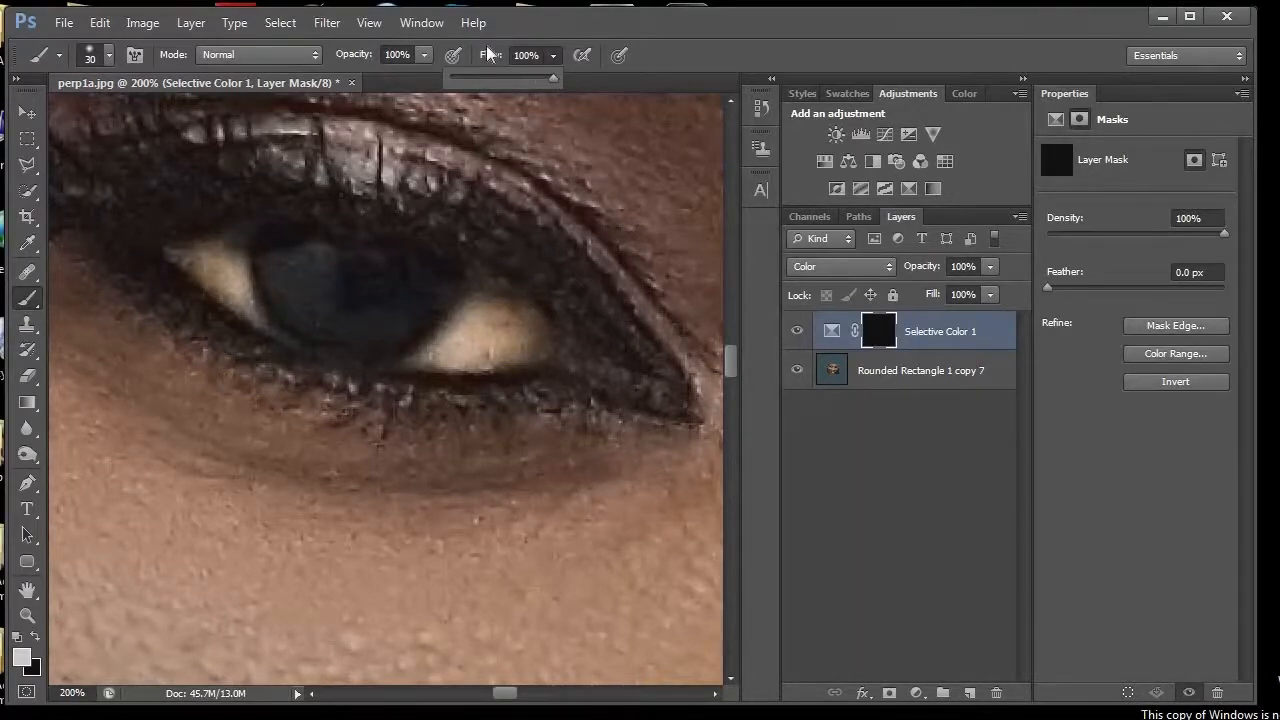
{"action": "left_click_drag", "start_coordinate": [553, 84], "coordinate": [563, 84]}
{"action": "scroll", "coordinate": [732, 358], "scroll_direction": "up", "scroll_amount": 1}
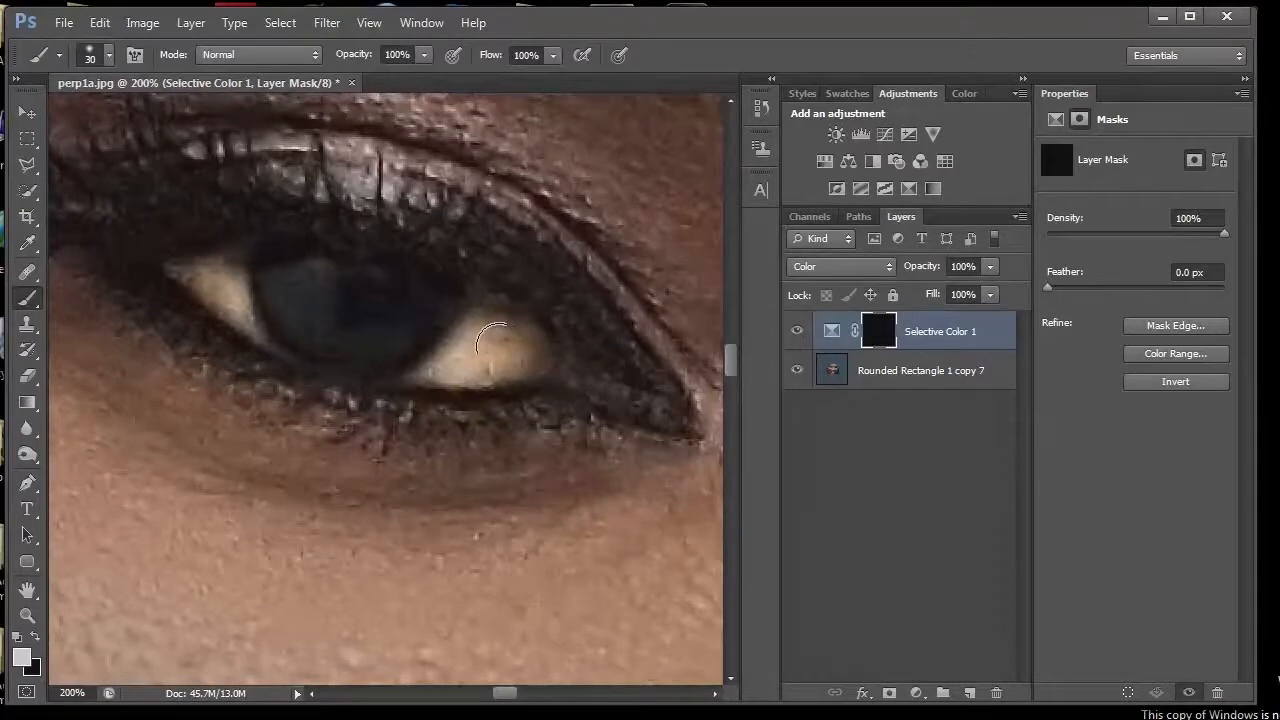
Reduce the brush to 20 px and paint on the mask over both whites of the eye on the image's left
{"action": "key", "text": "bracketleft"}
{"action": "mouse_move", "coordinate": [501, 334]}
{"action": "left_mouse_down"}
{"action": "mouse_move", "coordinate": [437, 374]}
{"action": "mouse_move", "coordinate": [482, 377]}
{"action": "mouse_move", "coordinate": [524, 359]}
{"action": "mouse_move", "coordinate": [529, 340]}
{"action": "mouse_move", "coordinate": [490, 323]}
{"action": "left_mouse_up"}
{"action": "mouse_move", "coordinate": [212, 247]}
{"action": "left_mouse_down"}
{"action": "mouse_move", "coordinate": [232, 298]}
{"action": "mouse_move", "coordinate": [192, 275]}
{"action": "mouse_move", "coordinate": [221, 273]}
{"action": "mouse_move", "coordinate": [238, 312]}
{"action": "mouse_move", "coordinate": [197, 273]}
{"action": "mouse_move", "coordinate": [234, 267]}
{"action": "left_mouse_up"}
{"action": "left_click_drag", "start_coordinate": [459, 367], "coordinate": [506, 341]}
Paint on the mask over both whites of the eye on the image's right with the 20 px brush
{"action": "left_click_drag", "start_coordinate": [505, 692], "coordinate": [578, 696]}
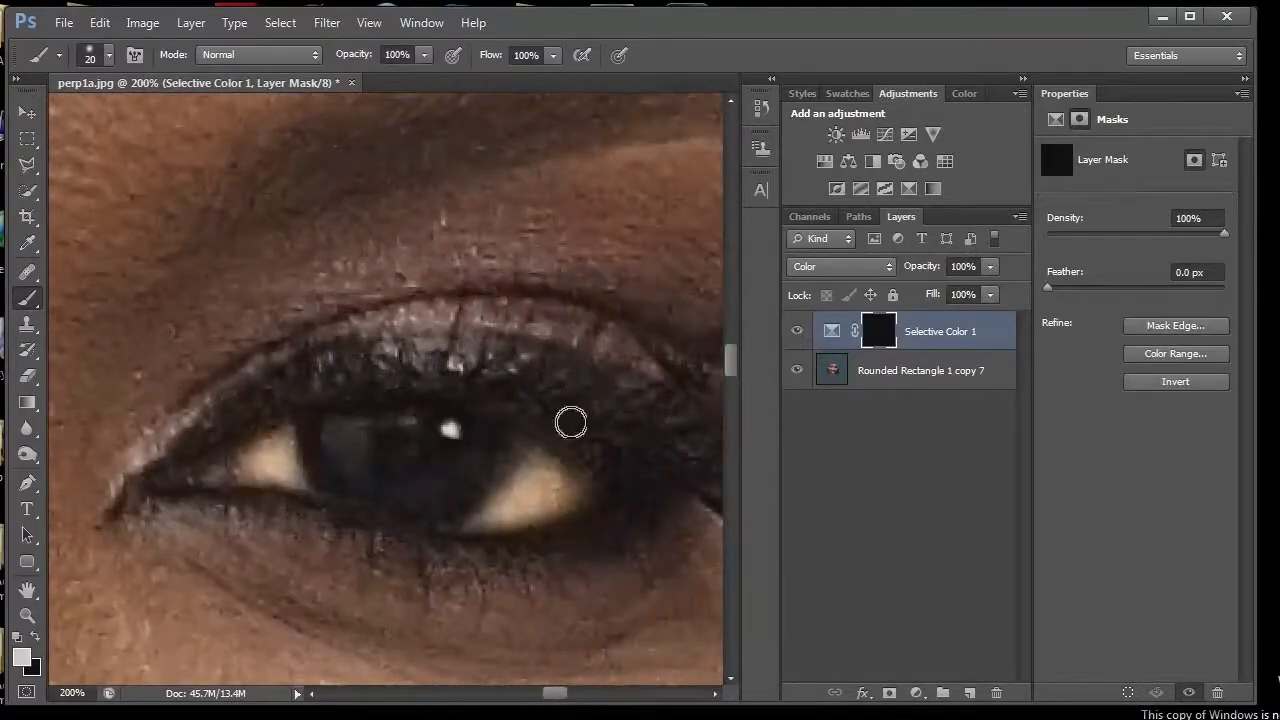
{"action": "mouse_move", "coordinate": [508, 507]}
{"action": "left_mouse_down"}
{"action": "mouse_move", "coordinate": [556, 483]}
{"action": "mouse_move", "coordinate": [541, 471]}
{"action": "mouse_move", "coordinate": [572, 485]}
{"action": "mouse_move", "coordinate": [514, 501]}
{"action": "mouse_move", "coordinate": [538, 473]}
{"action": "mouse_move", "coordinate": [474, 526]}
{"action": "mouse_move", "coordinate": [541, 488]}
{"action": "mouse_move", "coordinate": [574, 500]}
{"action": "left_mouse_up"}
{"action": "mouse_move", "coordinate": [289, 483]}
{"action": "left_mouse_down"}
{"action": "mouse_move", "coordinate": [282, 440]}
{"action": "mouse_move", "coordinate": [246, 461]}
{"action": "mouse_move", "coordinate": [285, 475]}
{"action": "mouse_move", "coordinate": [290, 460]}
{"action": "mouse_move", "coordinate": [275, 455]}
{"action": "mouse_move", "coordinate": [222, 471]}
{"action": "mouse_move", "coordinate": [288, 435]}
{"action": "mouse_move", "coordinate": [217, 469]}
{"action": "left_mouse_up"}
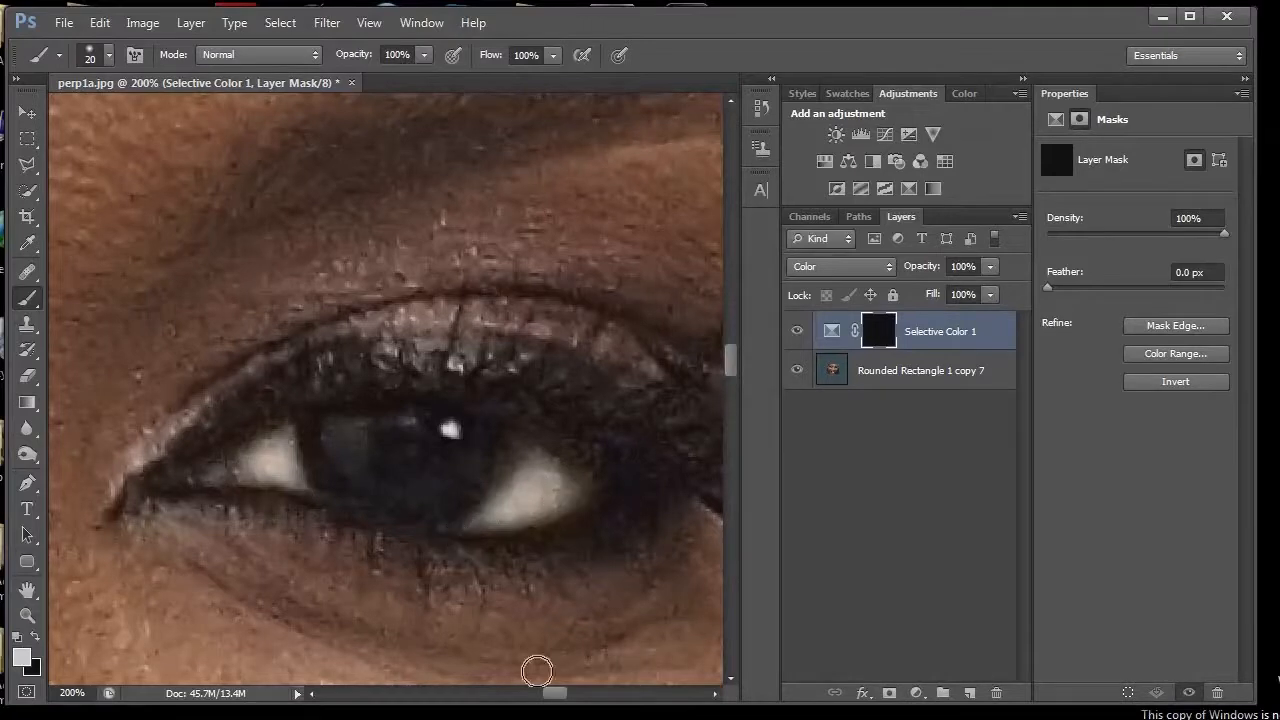
Enlarge the brush to 30 px and paint on the mask over all the teeth, from the front ones to both corners of the mouth
{"action": "left_click_drag", "start_coordinate": [533, 697], "coordinate": [513, 694]}
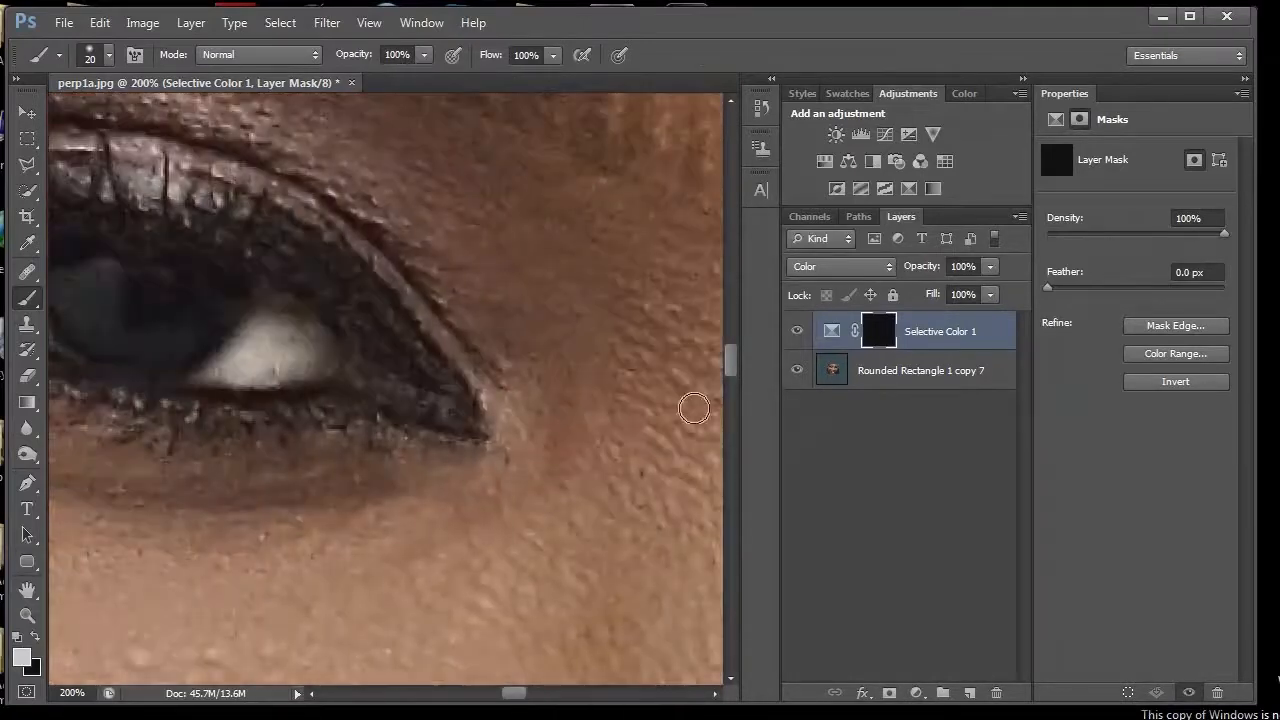
{"action": "left_click_drag", "start_coordinate": [727, 366], "coordinate": [736, 442]}
{"action": "mouse_move", "coordinate": [586, 337]}
{"action": "left_mouse_down"}
{"action": "mouse_move", "coordinate": [545, 397]}
{"action": "mouse_move", "coordinate": [603, 361]}
{"action": "mouse_move", "coordinate": [577, 393]}
{"action": "mouse_move", "coordinate": [537, 352]}
{"action": "left_mouse_up"}
{"action": "key", "text": "bracketright"}
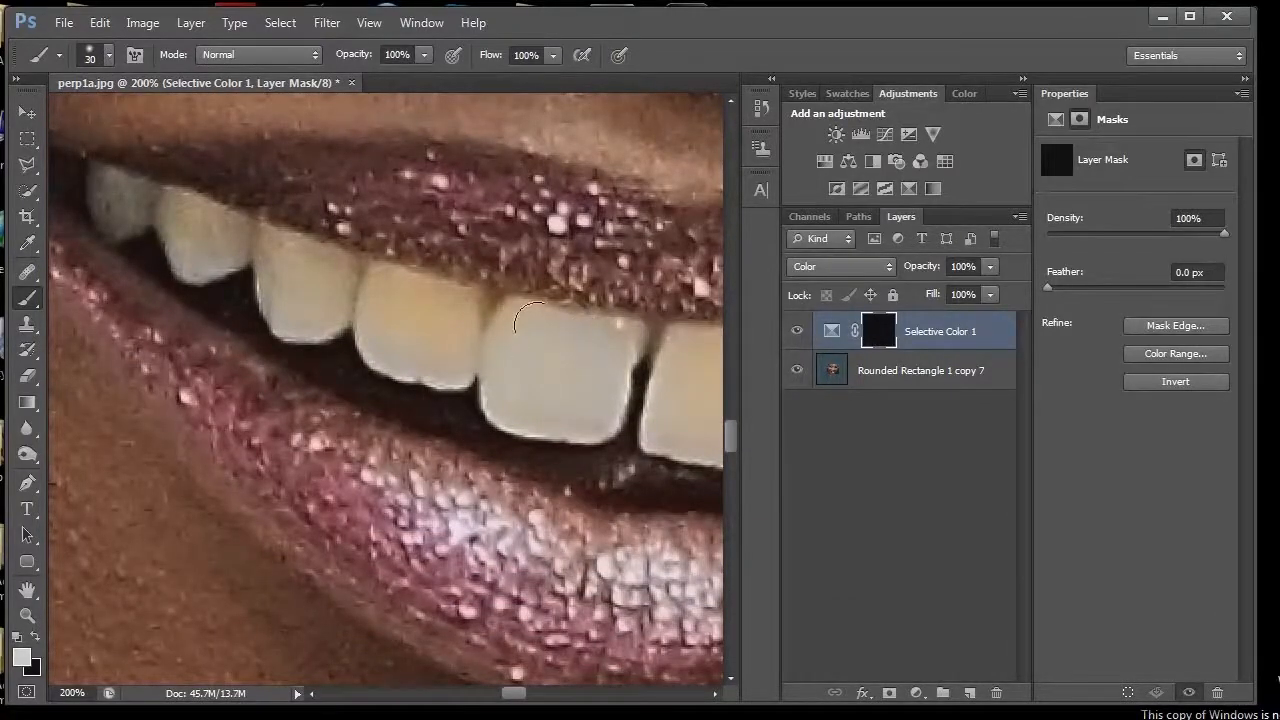
{"action": "mouse_move", "coordinate": [405, 305]}
{"action": "left_mouse_down"}
{"action": "mouse_move", "coordinate": [368, 302]}
{"action": "mouse_move", "coordinate": [436, 340]}
{"action": "mouse_move", "coordinate": [393, 285]}
{"action": "mouse_move", "coordinate": [452, 313]}
{"action": "mouse_move", "coordinate": [425, 355]}
{"action": "mouse_move", "coordinate": [375, 330]}
{"action": "left_mouse_up"}
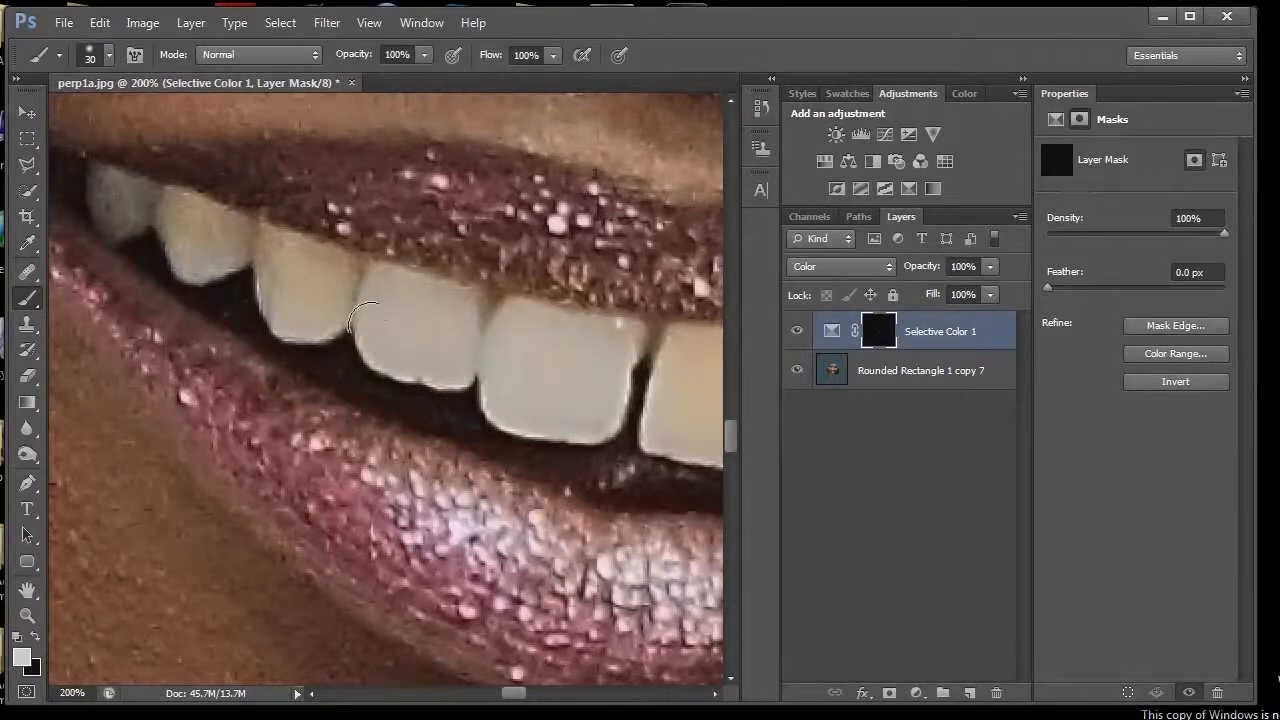
{"action": "mouse_move", "coordinate": [232, 243]}
{"action": "left_mouse_down"}
{"action": "mouse_move", "coordinate": [207, 213]}
{"action": "mouse_move", "coordinate": [180, 205]}
{"action": "mouse_move", "coordinate": [192, 240]}
{"action": "mouse_move", "coordinate": [132, 198]}
{"action": "left_mouse_up"}
{"action": "left_click_drag", "start_coordinate": [519, 696], "coordinate": [544, 695]}
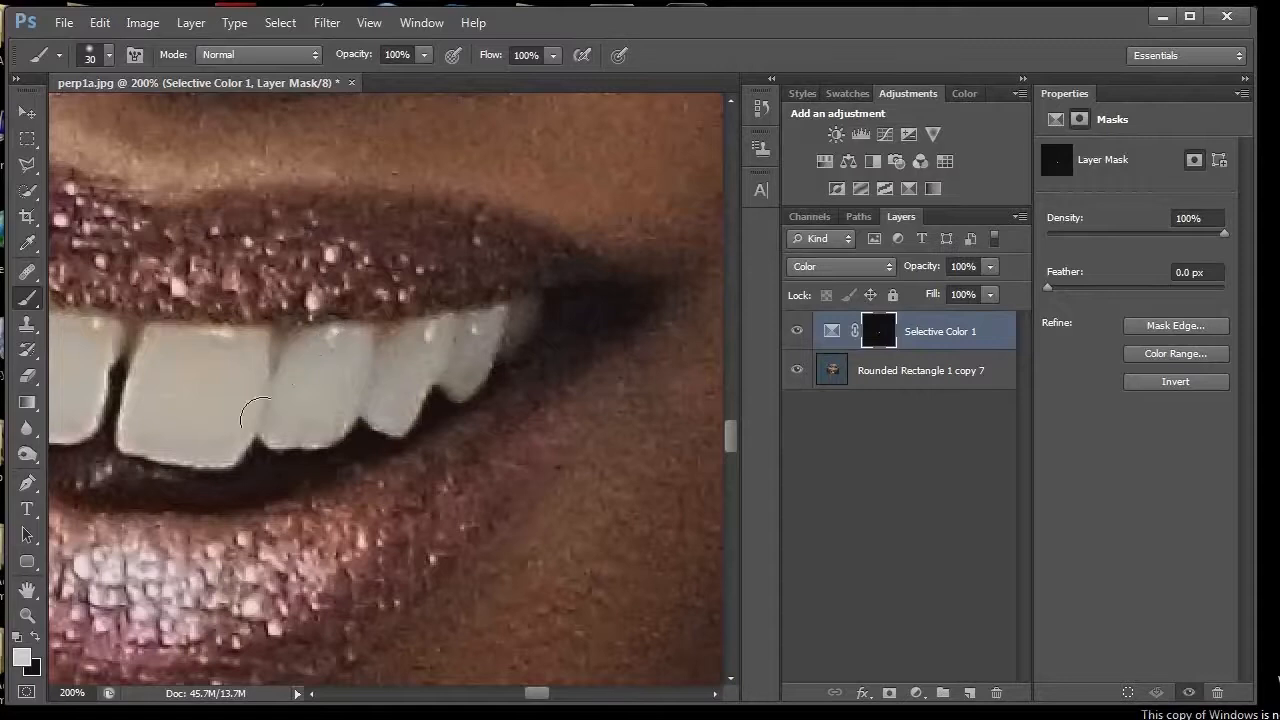
{"action": "mouse_move", "coordinate": [570, 322]}
{"action": "left_mouse_down"}
{"action": "mouse_move", "coordinate": [475, 347]}
{"action": "mouse_move", "coordinate": [388, 397]}
{"action": "left_mouse_up"}
Check the whitened teeth and the eye on the image's left, and duplicate the Selective Color 1 adjustment layer with its mask
{"action": "left_click_drag", "start_coordinate": [537, 693], "coordinate": [514, 697]}
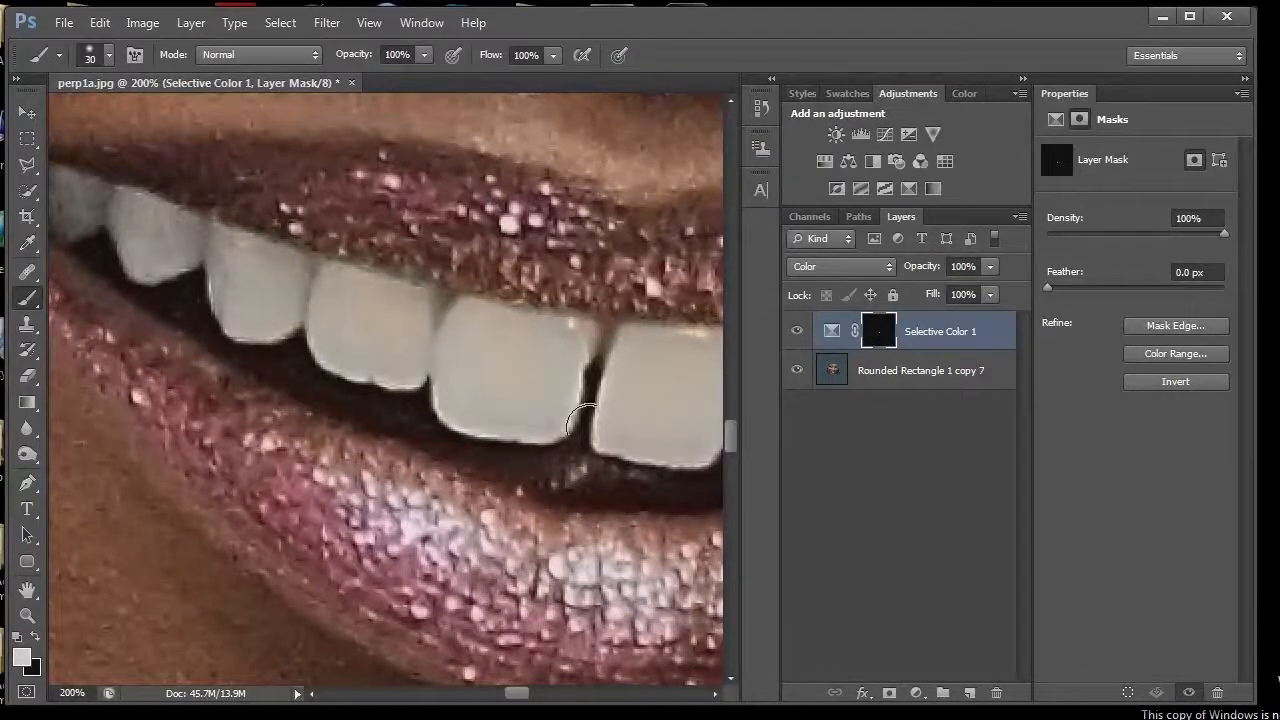
{"action": "left_click_drag", "start_coordinate": [729, 440], "coordinate": [741, 368]}
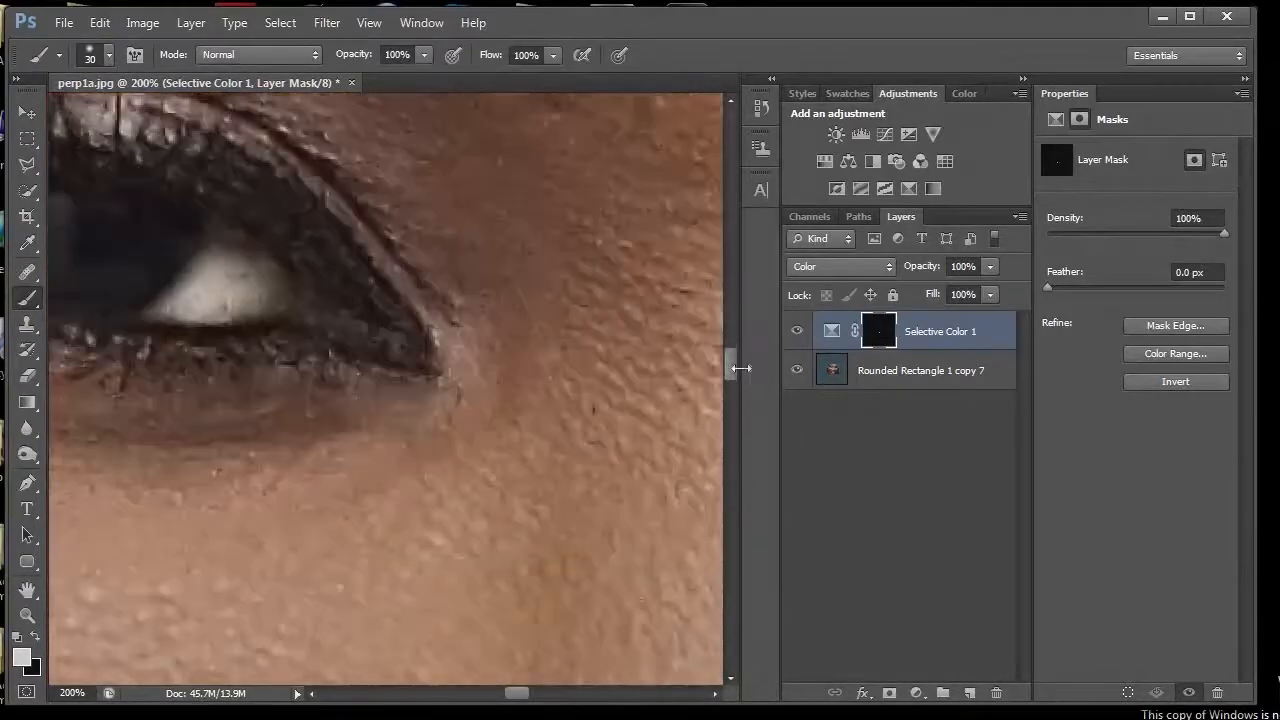
{"action": "left_click_drag", "start_coordinate": [519, 701], "coordinate": [506, 696]}
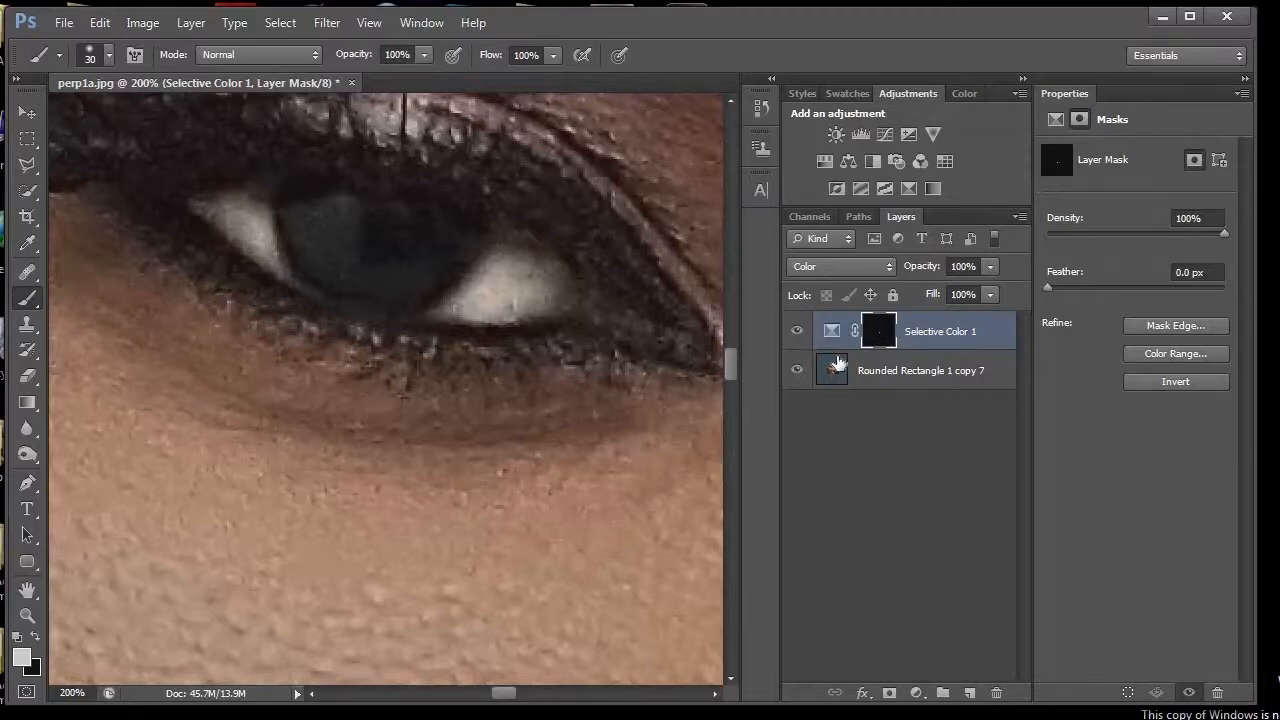
{"action": "left_click_drag", "start_coordinate": [878, 337], "coordinate": [879, 340]}
{"action": "key", "text": "ctrl+j"}
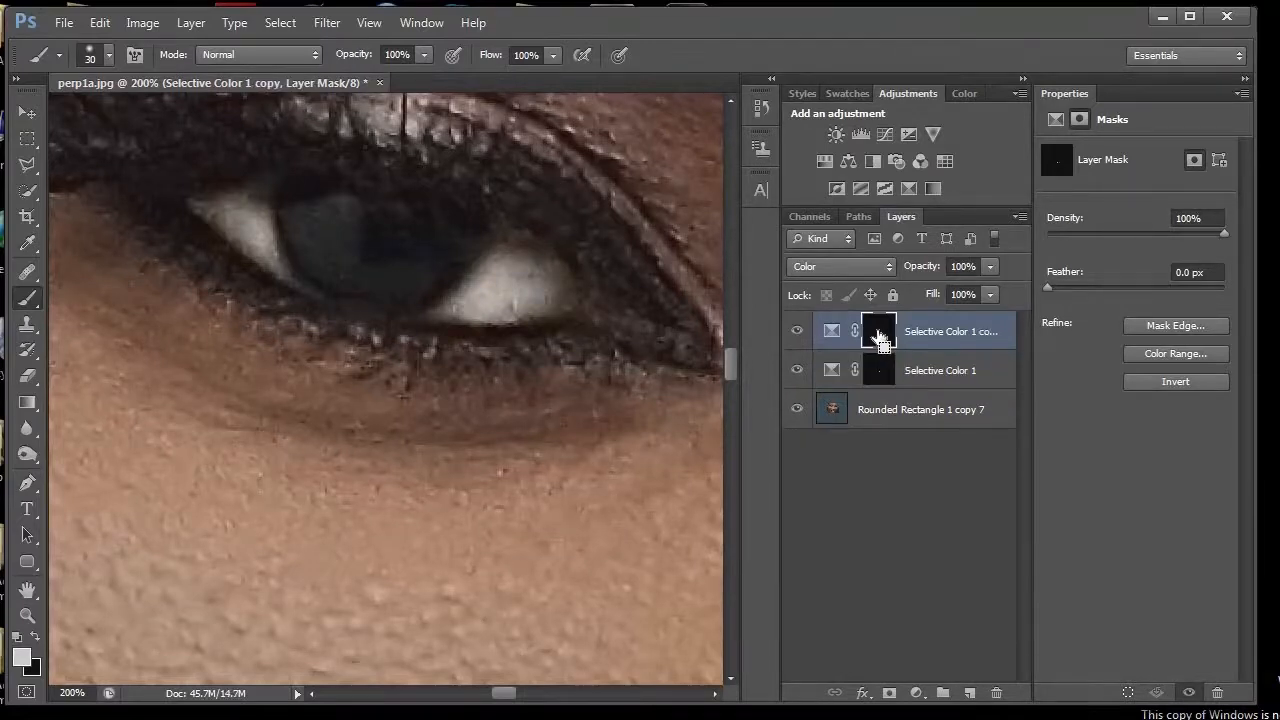
Duplicate the Selective Color 1 copy adjustment layer together with its mask to whiten the eyes and teeth further
{"action": "key", "text": "ctrl+j"}
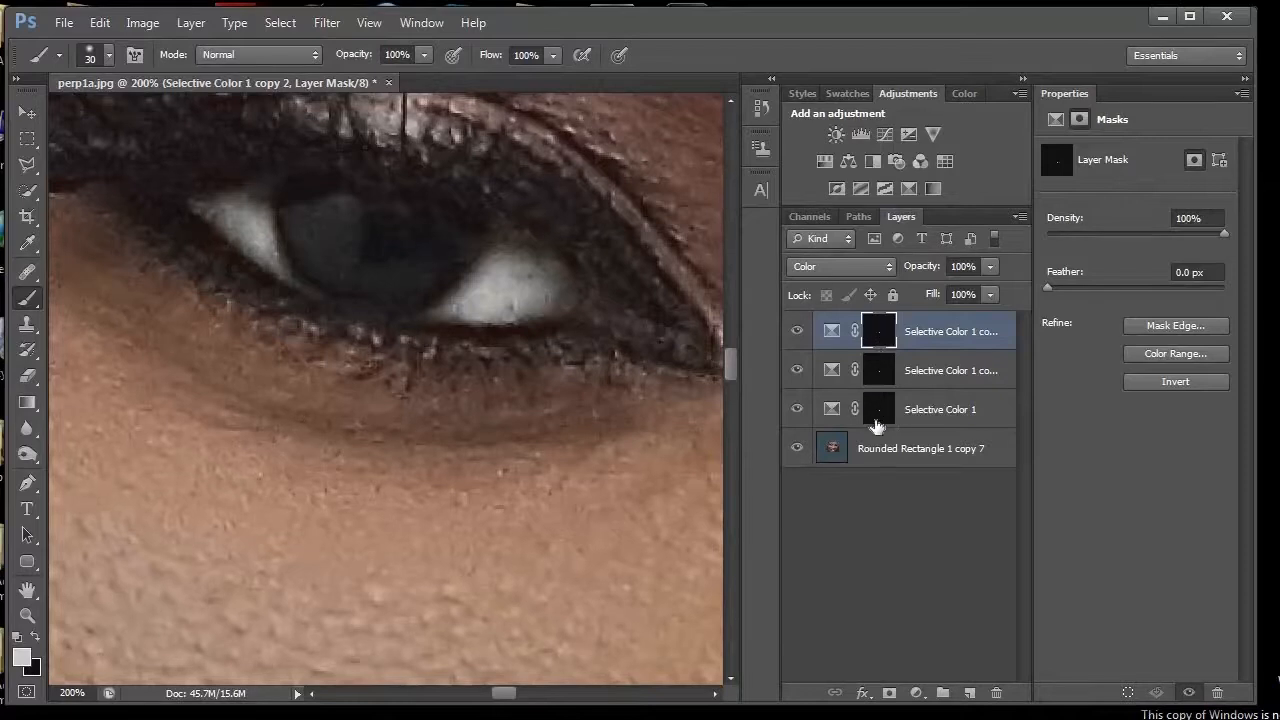
{"action": "mouse_move", "coordinate": [520, 322]}
{"action": "left_mouse_down"}
{"action": "mouse_move", "coordinate": [555, 305]}
{"action": "mouse_move", "coordinate": [505, 290]}
{"action": "mouse_move", "coordinate": [537, 305]}
{"action": "mouse_move", "coordinate": [574, 298]}
{"action": "mouse_move", "coordinate": [526, 265]}
{"action": "left_mouse_up"}
{"action": "mouse_move", "coordinate": [508, 704]}
{"action": "left_mouse_down"}
{"action": "mouse_move", "coordinate": [560, 700]}
{"action": "mouse_move", "coordinate": [517, 704]}
{"action": "left_mouse_up"}
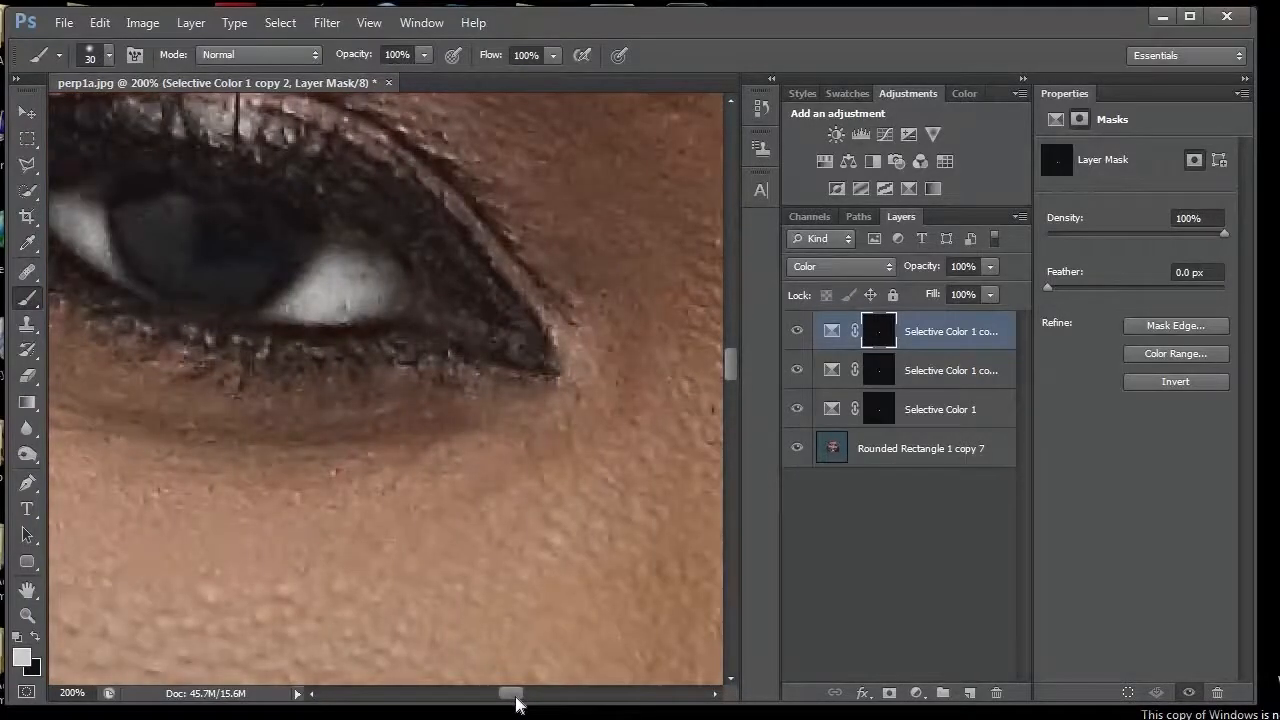
Hide and show again all three Selective Color layers to compare the whole face before and after whitening
{"action": "key", "text": "ctrl+minus"}
{"action": "key", "text": "ctrl+minus"}
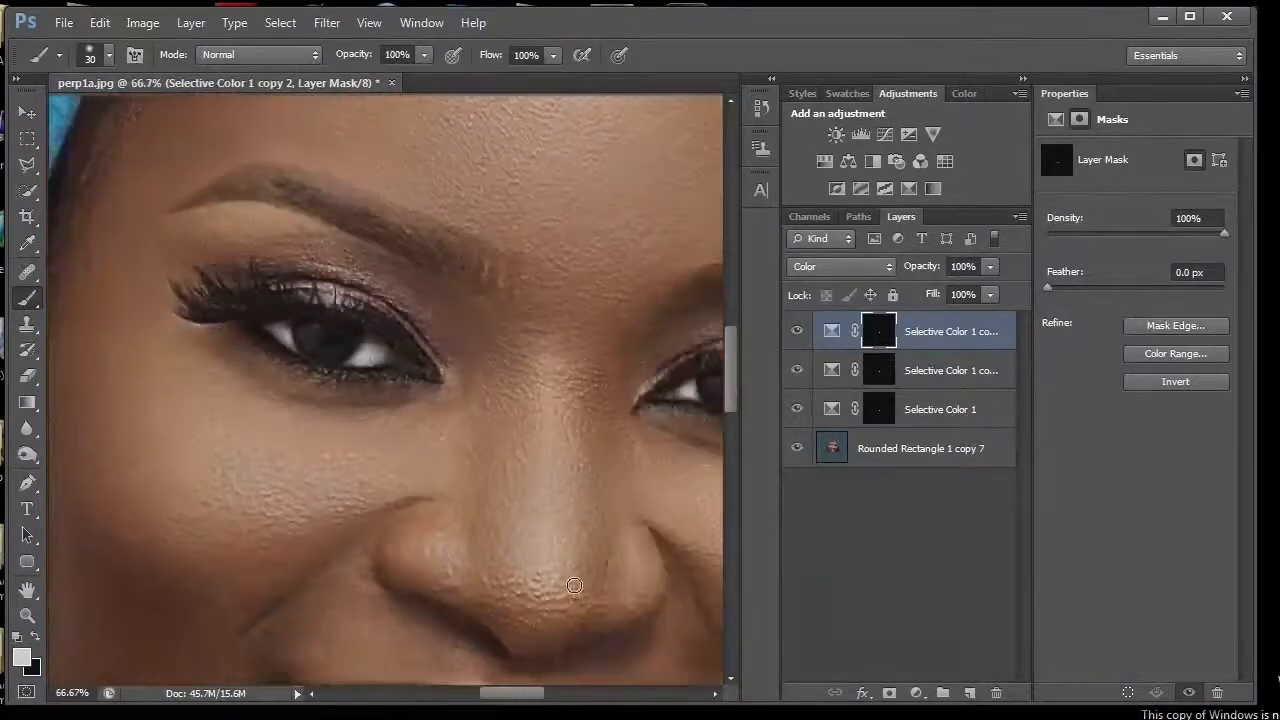
{"action": "key", "text": "ctrl+minus"}
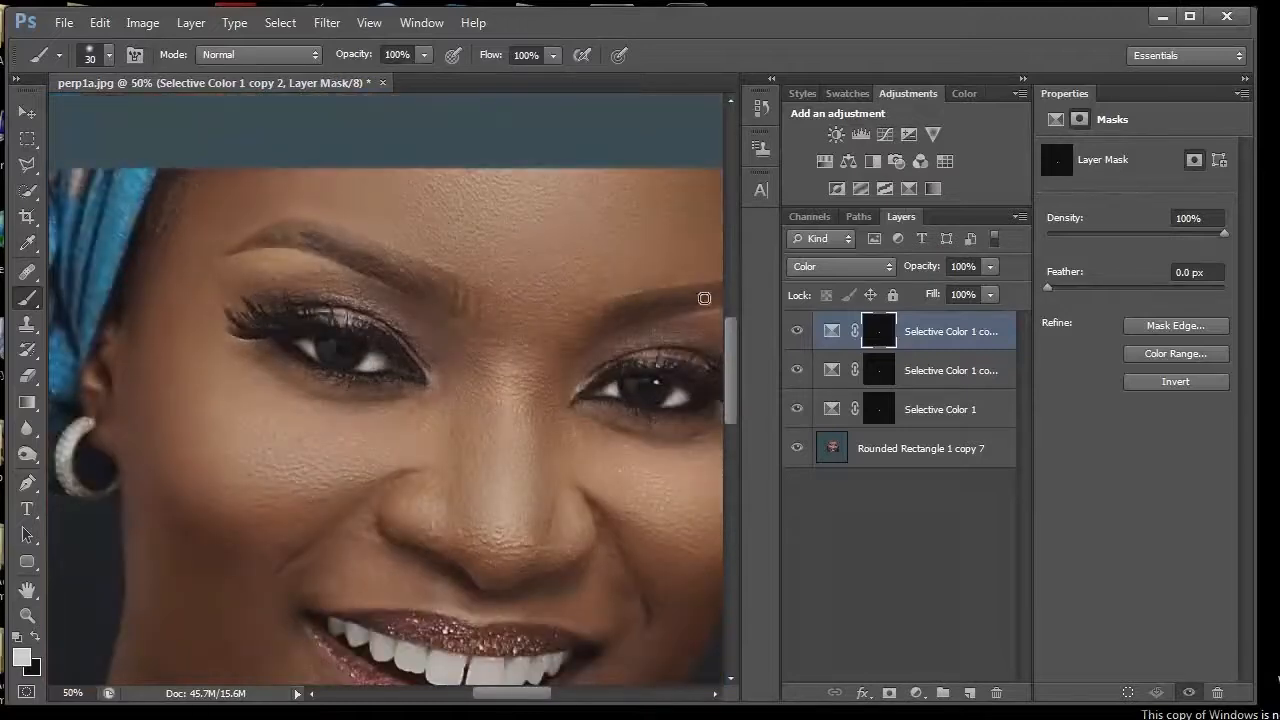
{"action": "left_click_drag", "start_coordinate": [728, 319], "coordinate": [733, 345]}
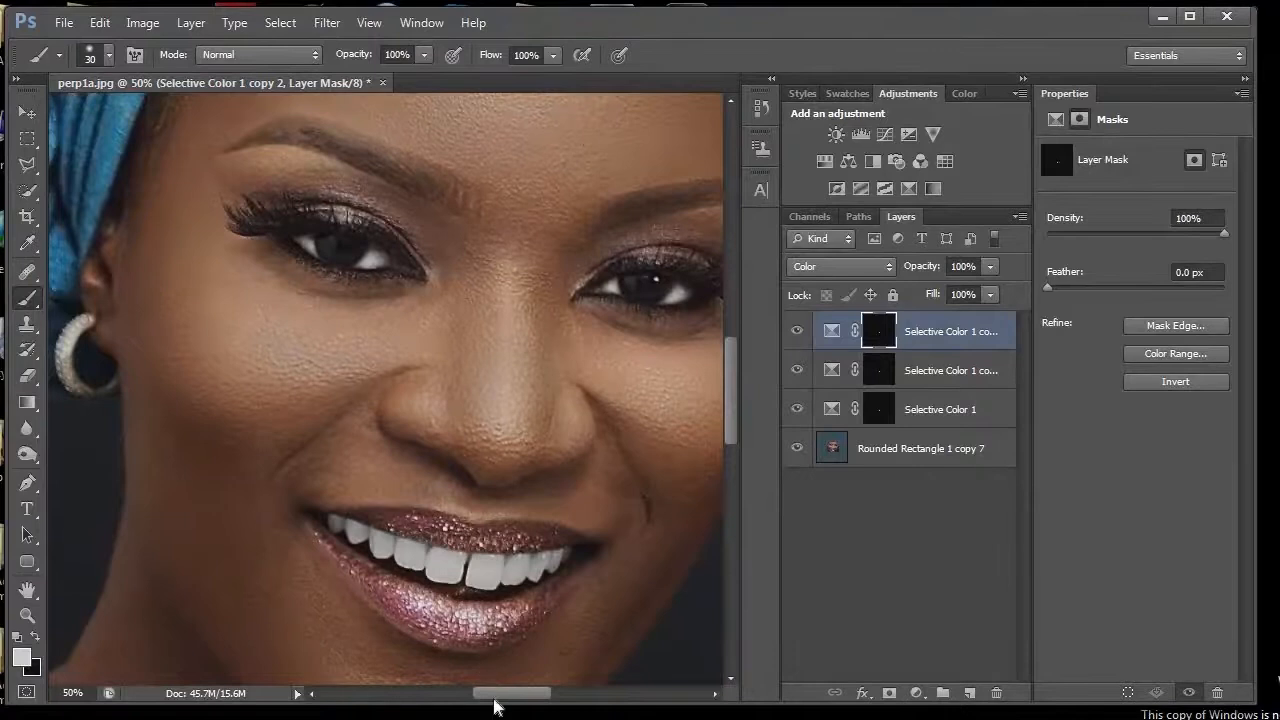
{"action": "left_click_drag", "start_coordinate": [497, 698], "coordinate": [504, 700]}
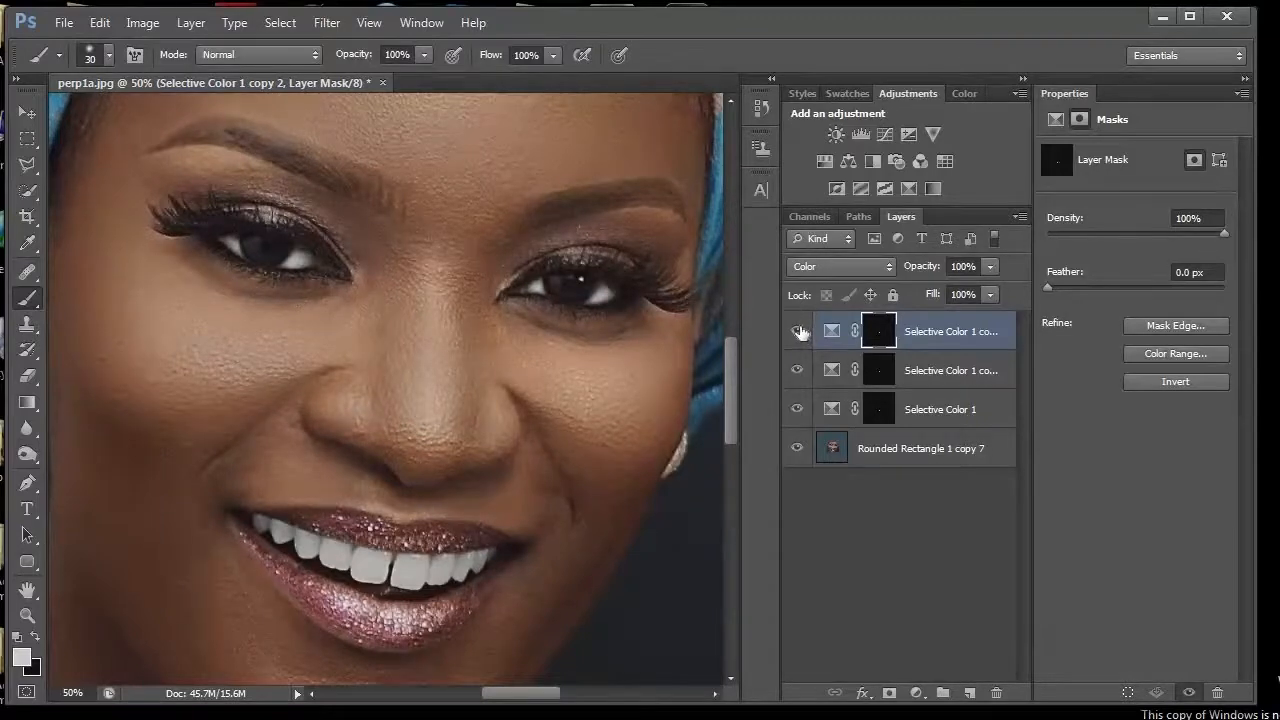
{"action": "left_click_drag", "start_coordinate": [800, 332], "coordinate": [798, 400]}
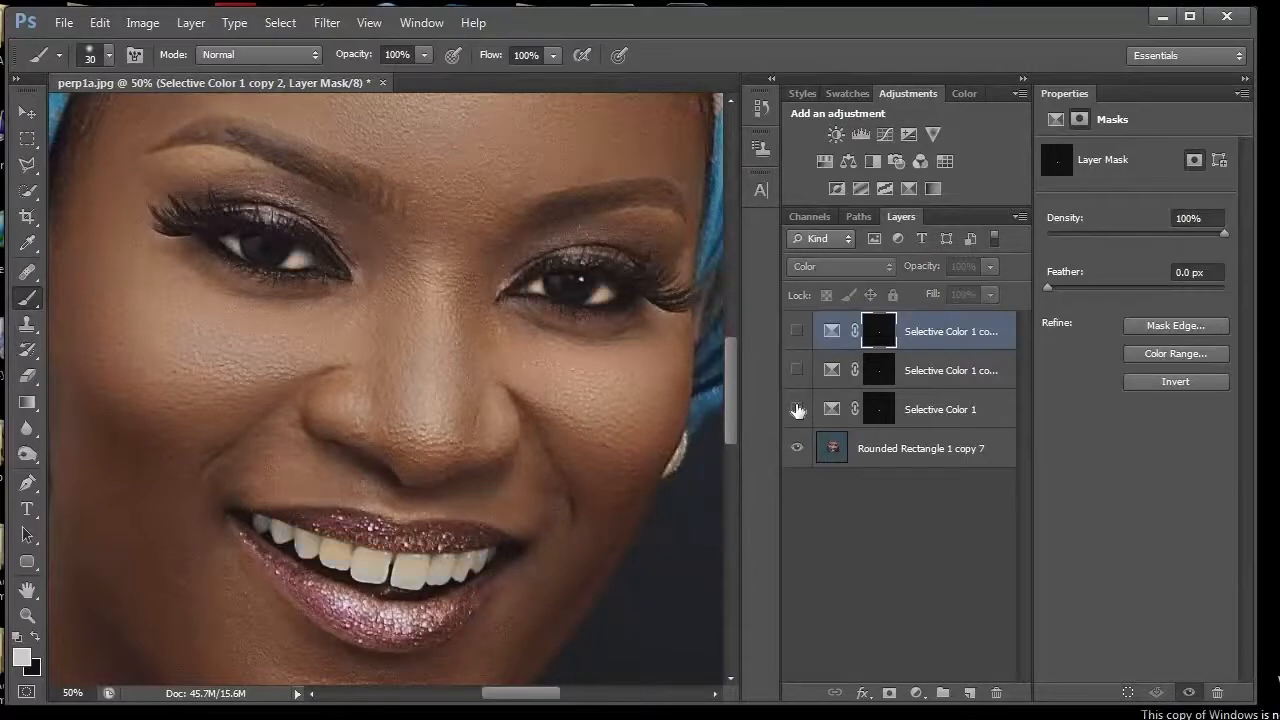
{"action": "left_click_drag", "start_coordinate": [797, 418], "coordinate": [797, 333]}
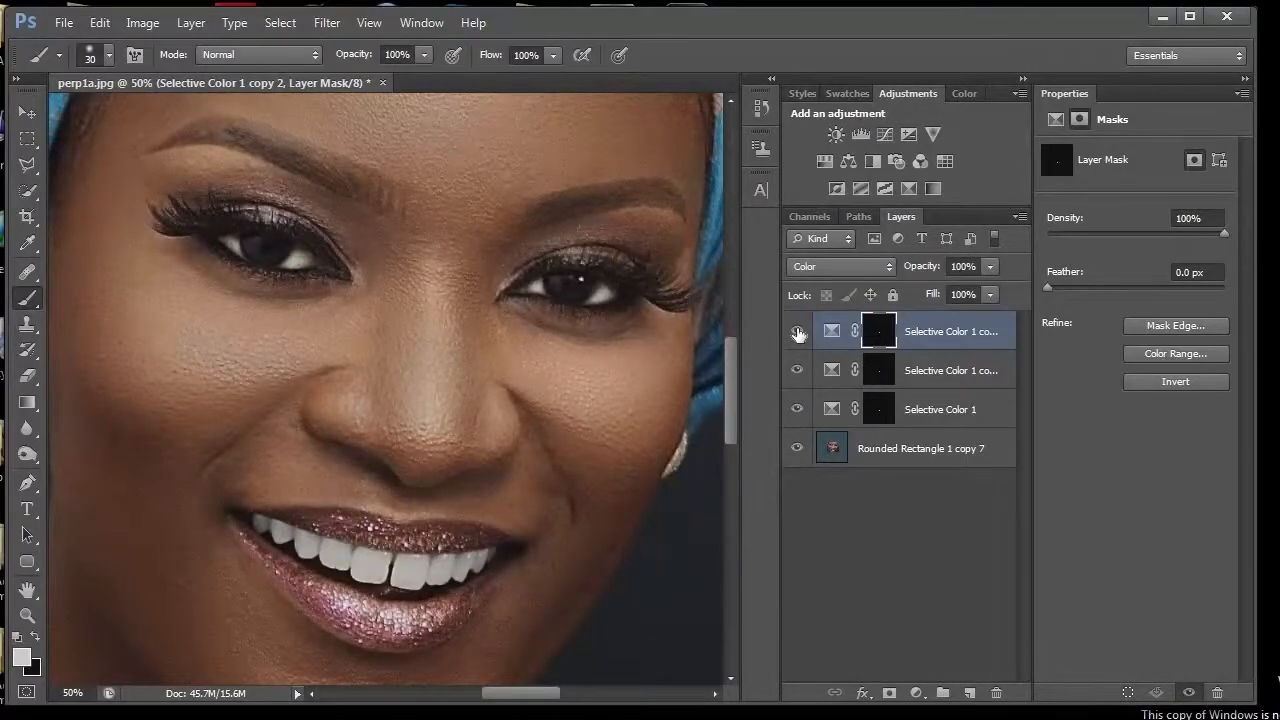
Compare the eye on the image's left before and after whitening at 200% by hiding and restoring the three Selective Color layers
{"action": "key", "text": "ctrl+plus"}
{"action": "key", "text": "ctrl+plus"}
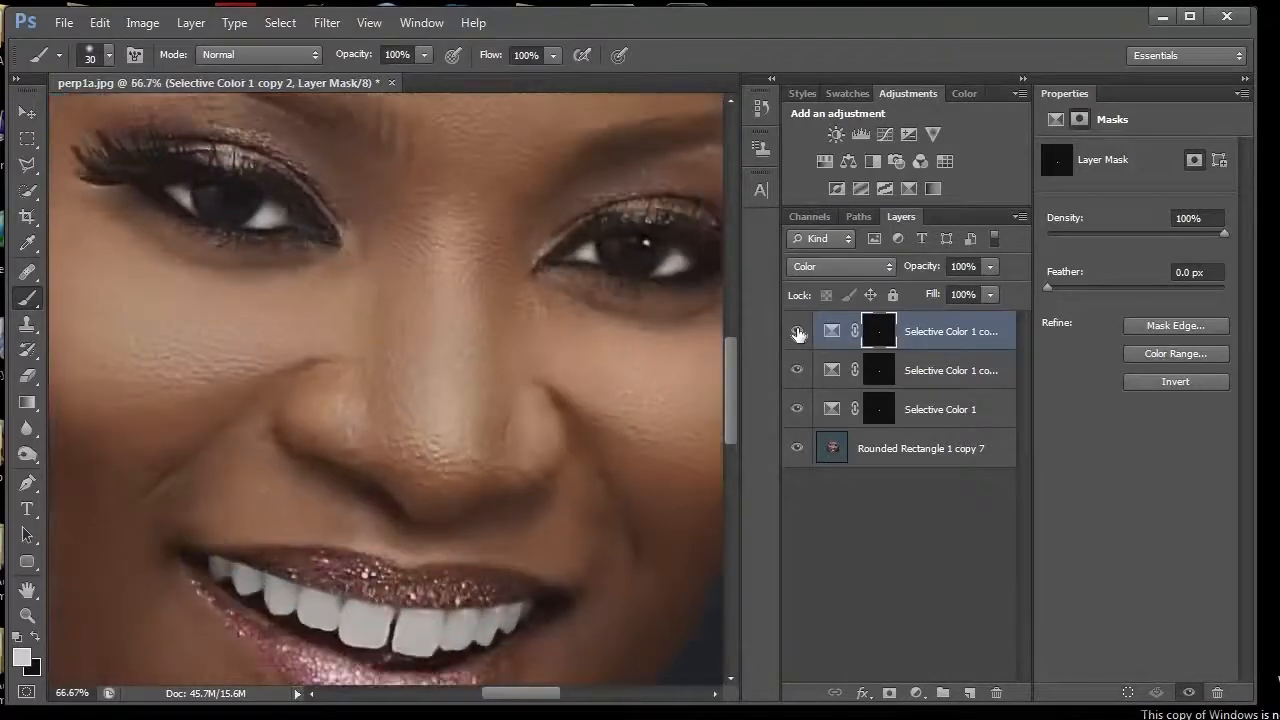
{"action": "left_click_drag", "start_coordinate": [733, 372], "coordinate": [733, 356]}
{"action": "key", "text": "ctrl+plus"}
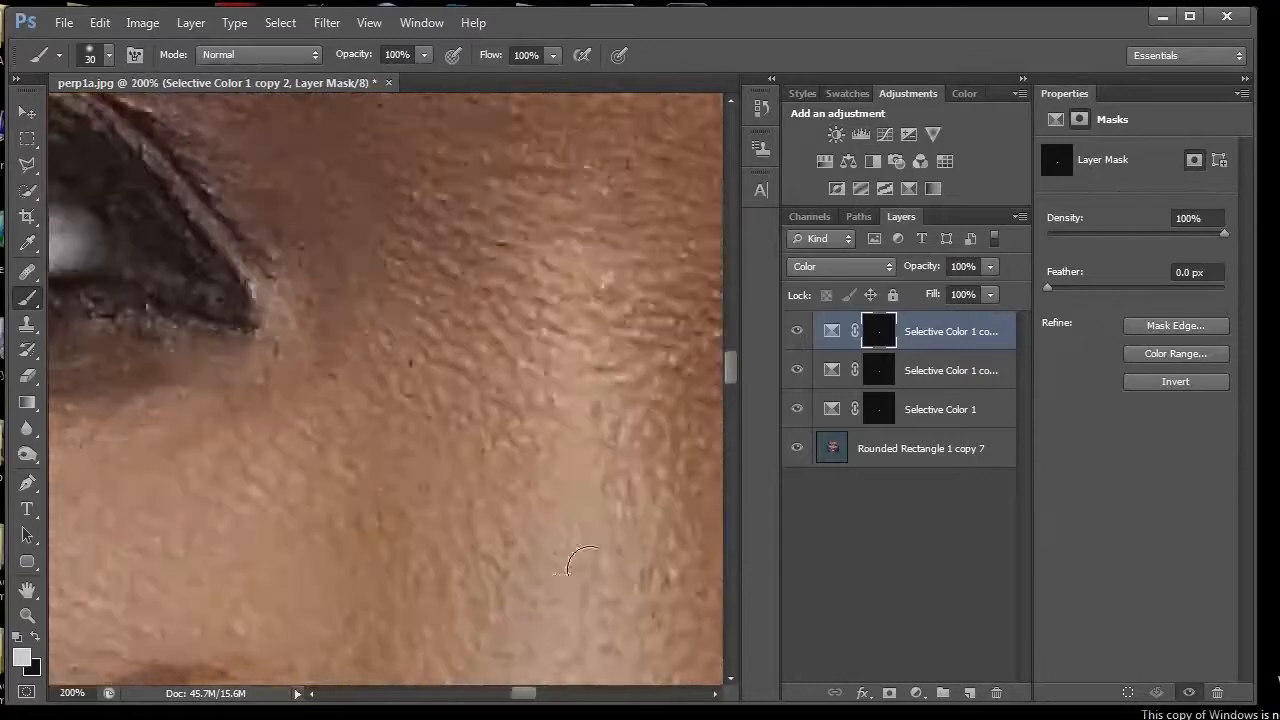
{"action": "left_click_drag", "start_coordinate": [530, 697], "coordinate": [505, 697]}
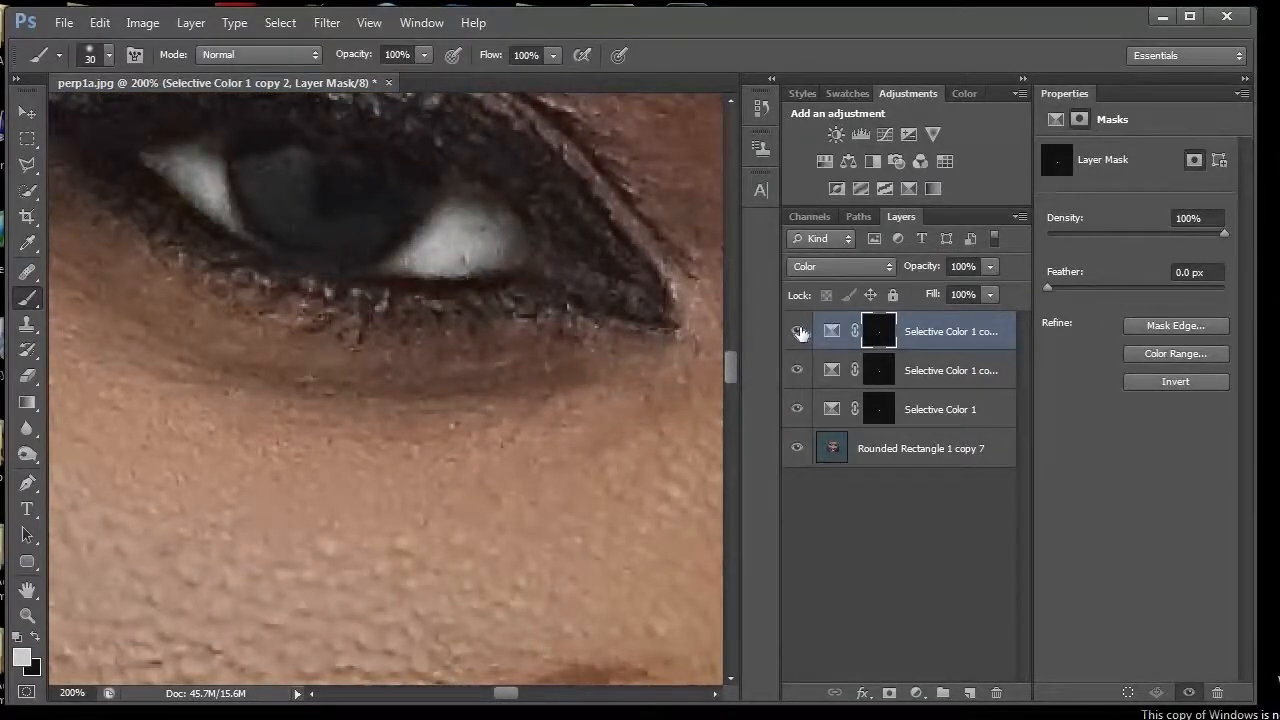
{"action": "left_click_drag", "start_coordinate": [796, 333], "coordinate": [800, 410]}
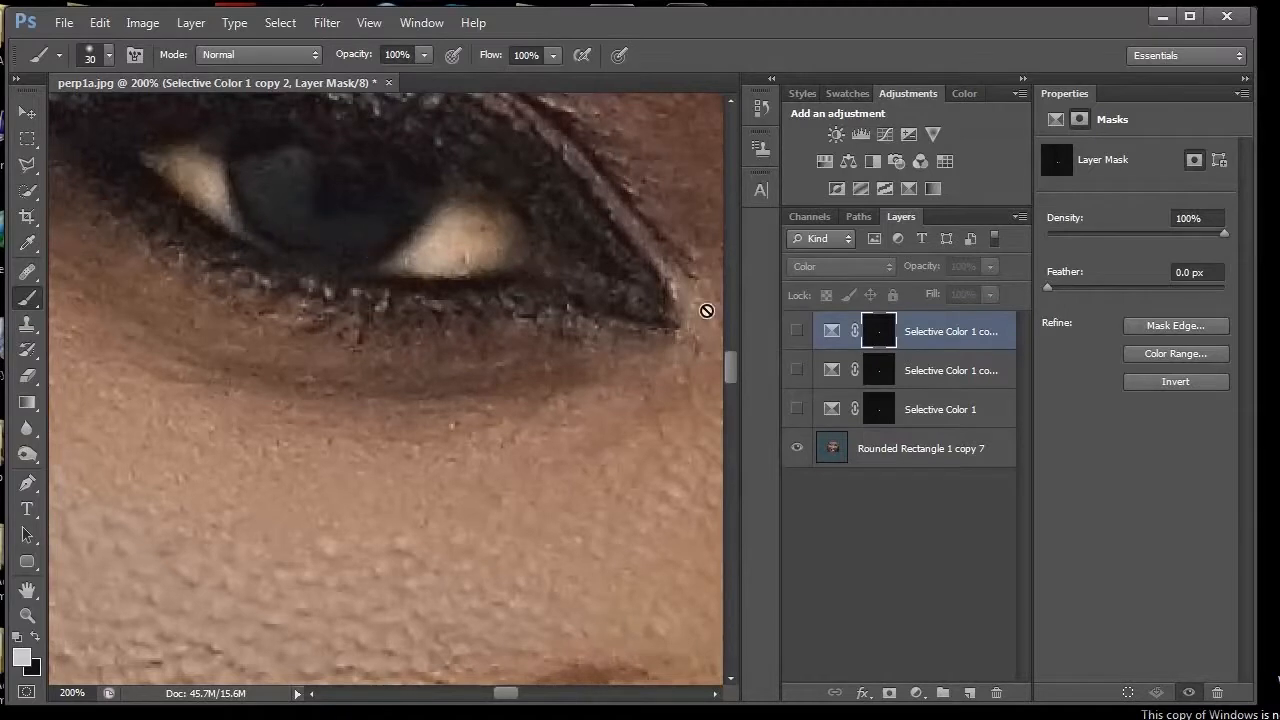
{"action": "scroll", "coordinate": [733, 369], "scroll_direction": "up", "scroll_amount": 2}
{"action": "left_click", "coordinate": [796, 409]}
{"action": "left_click", "coordinate": [796, 370]}
{"action": "left_click", "coordinate": [796, 331]}
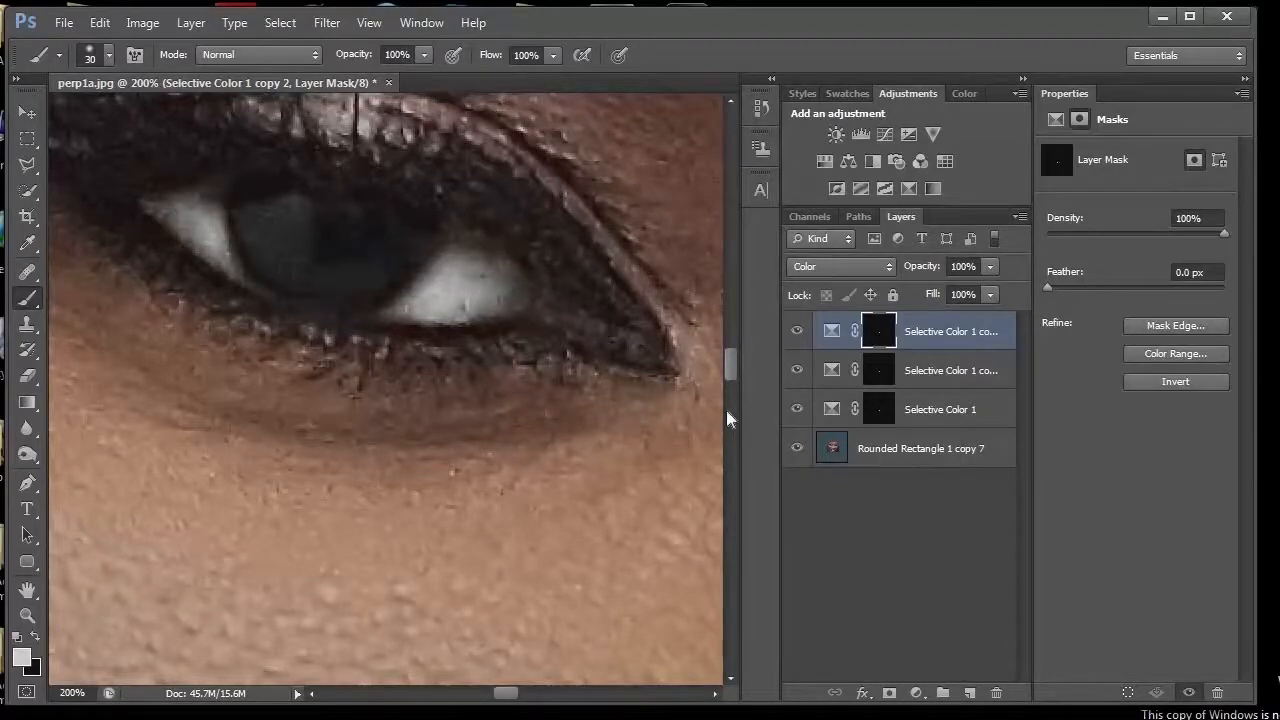
Examine the whitened eyes across the face and the front teeth up close for a natural-looking result
{"action": "key", "text": "ctrl+minus"}
{"action": "key", "text": "ctrl+minus"}
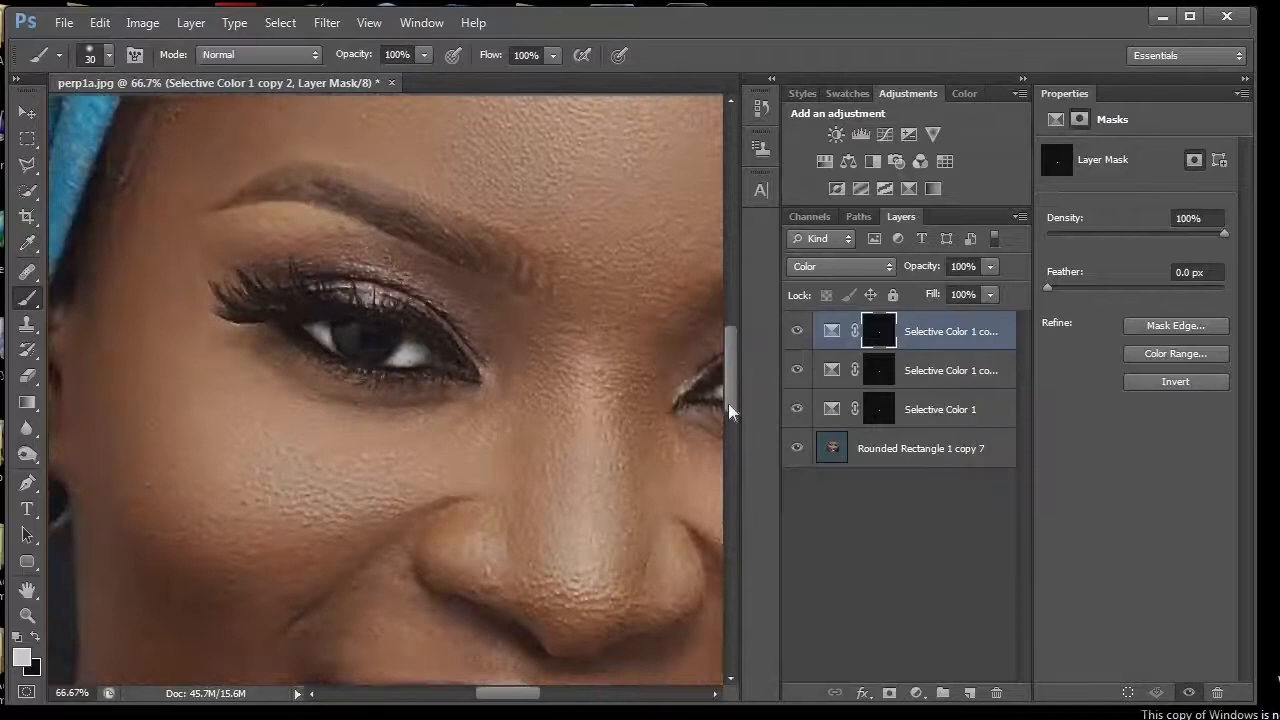
{"action": "left_click_drag", "start_coordinate": [731, 404], "coordinate": [732, 424]}
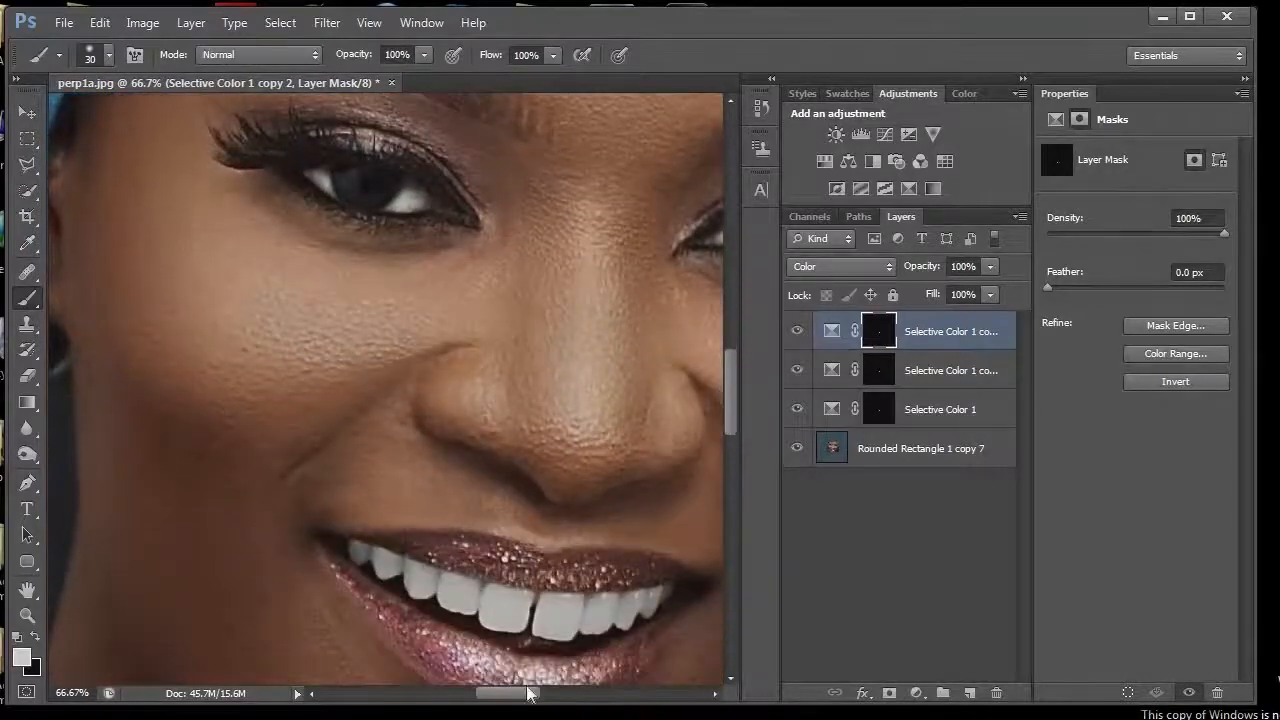
{"action": "left_click_drag", "start_coordinate": [512, 698], "coordinate": [524, 698]}
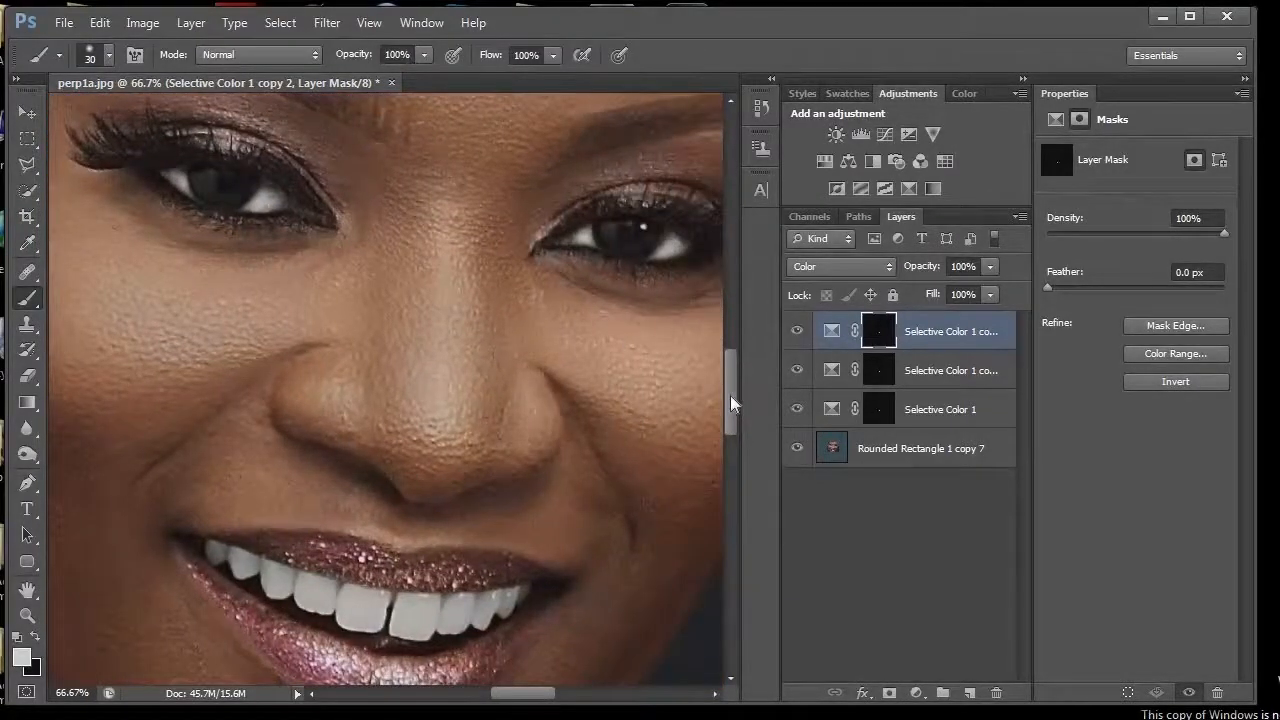
{"action": "scroll", "coordinate": [727, 392], "scroll_direction": "up", "scroll_amount": 1}
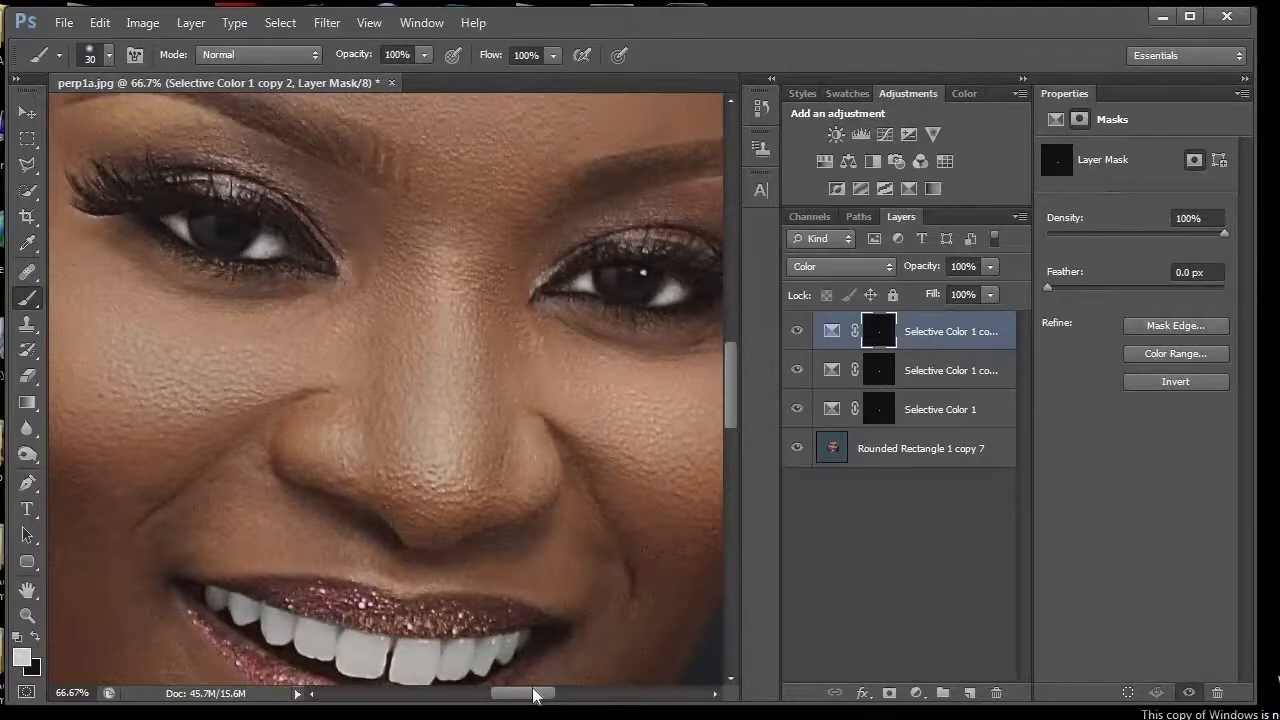
{"action": "left_click_drag", "start_coordinate": [535, 695], "coordinate": [530, 695]}
{"action": "left_click_drag", "start_coordinate": [734, 392], "coordinate": [732, 394]}
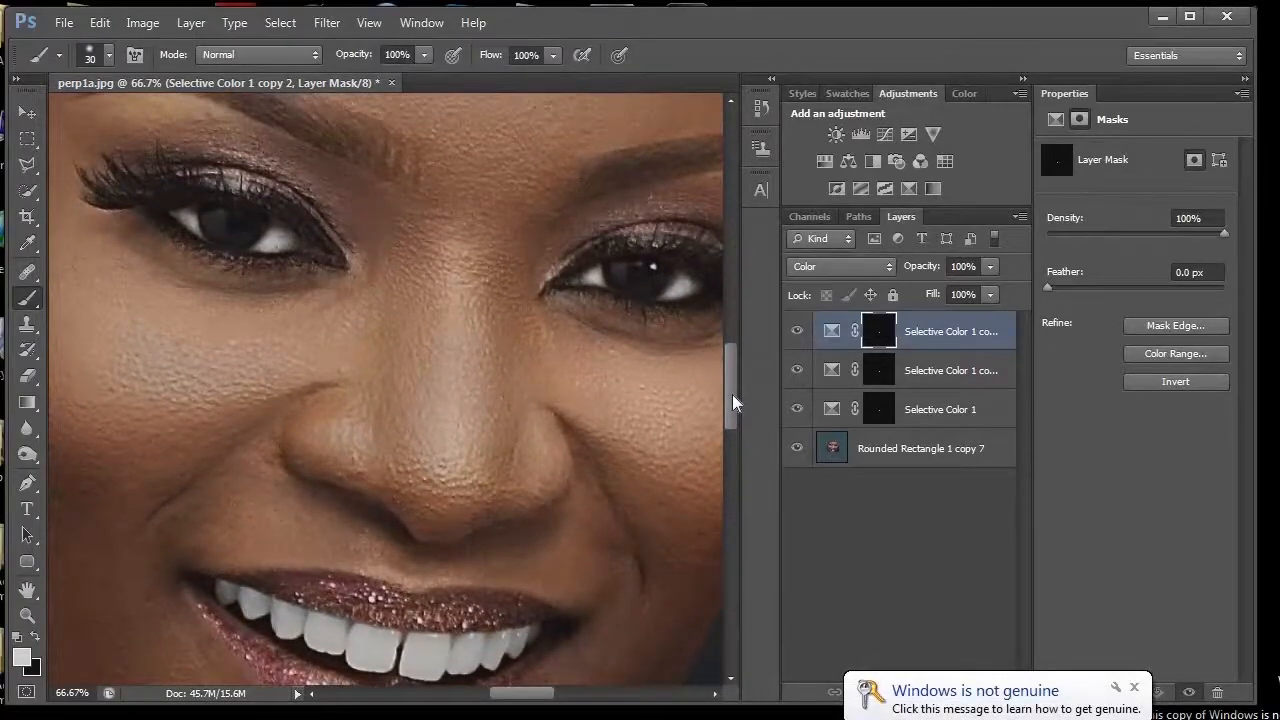
{"action": "left_click_drag", "start_coordinate": [732, 394], "coordinate": [732, 434]}
{"action": "key", "text": "ctrl+plus"}
{"action": "key", "text": "ctrl+plus"}
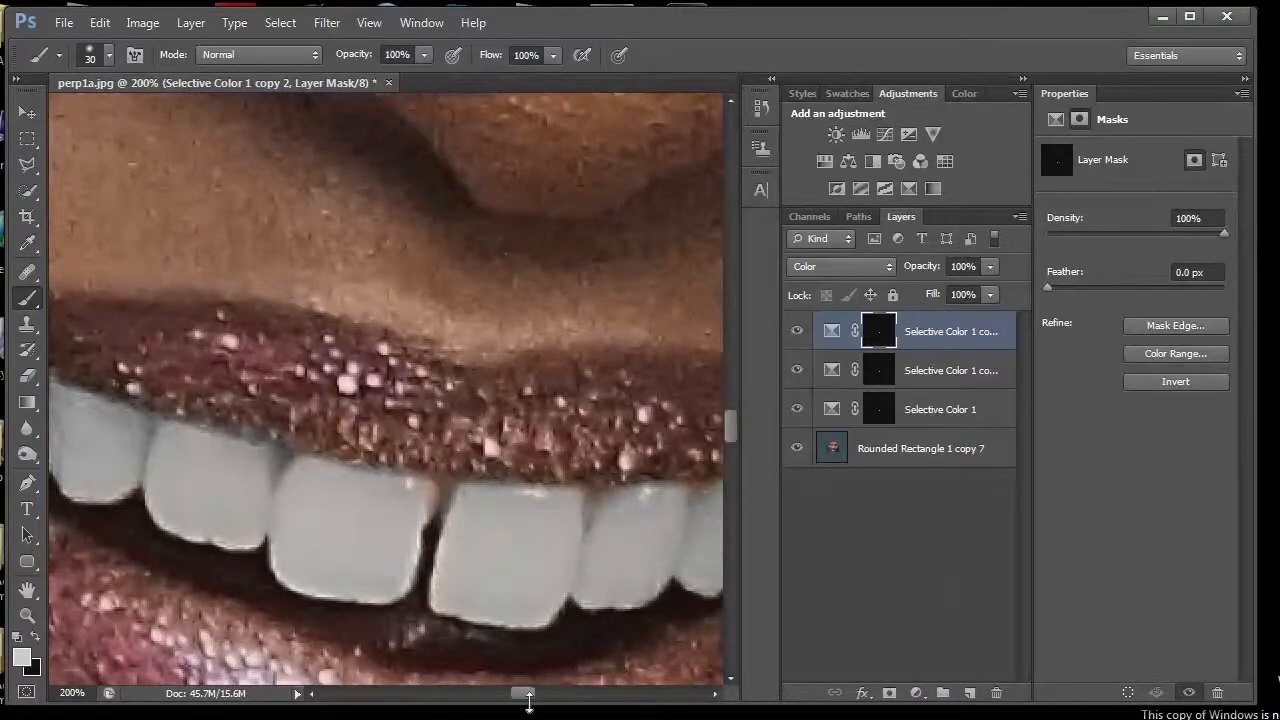
{"action": "left_click_drag", "start_coordinate": [522, 700], "coordinate": [527, 701]}
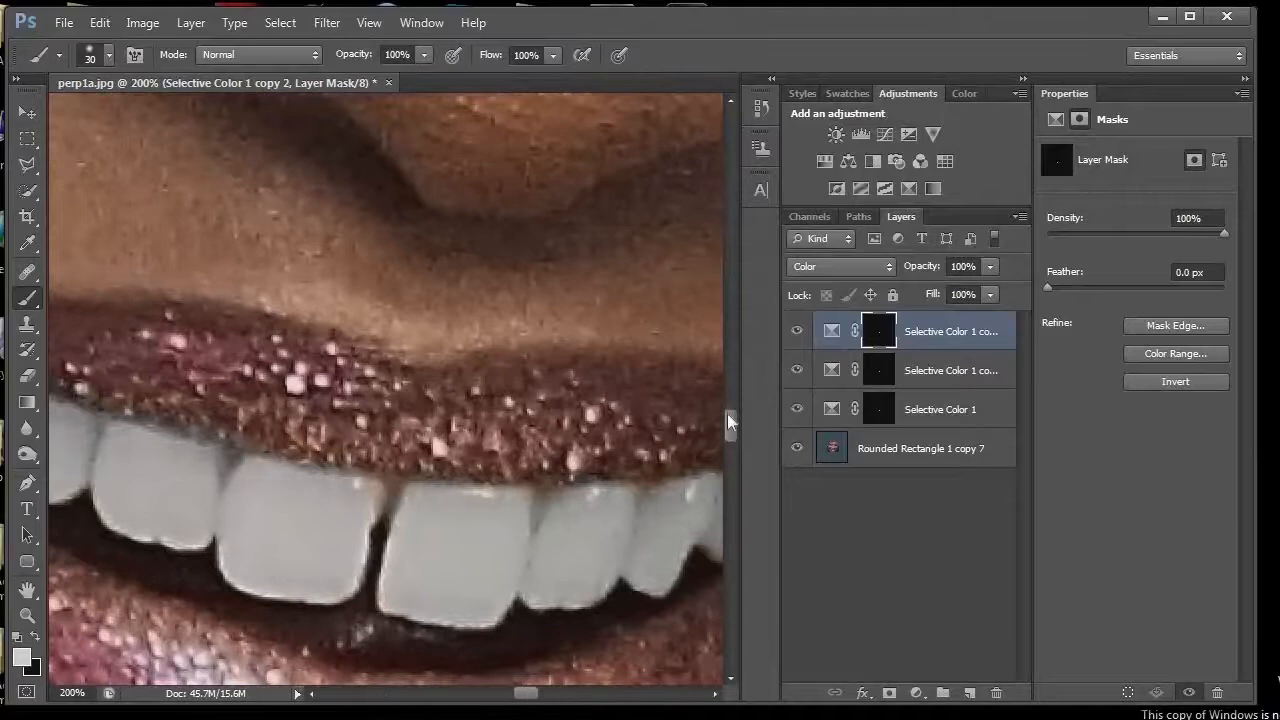
{"action": "left_click_drag", "start_coordinate": [728, 422], "coordinate": [729, 429]}
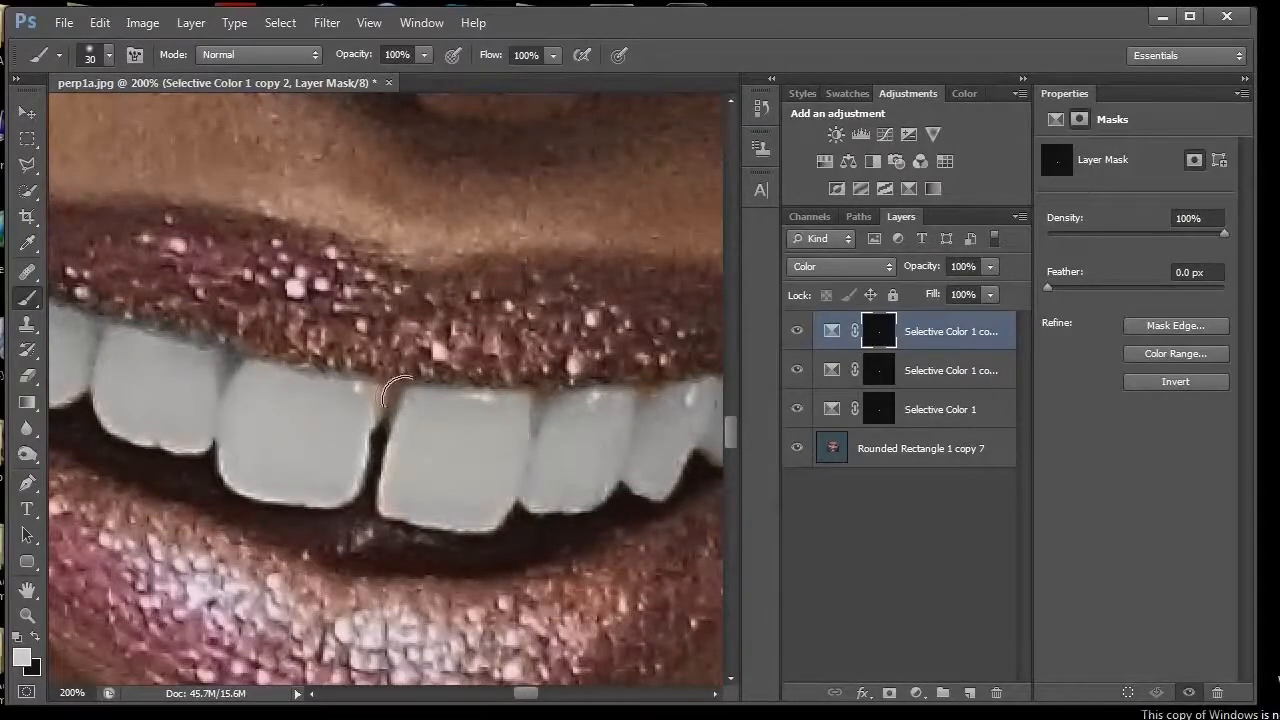
{"action": "key", "text": "ctrl+minus"}
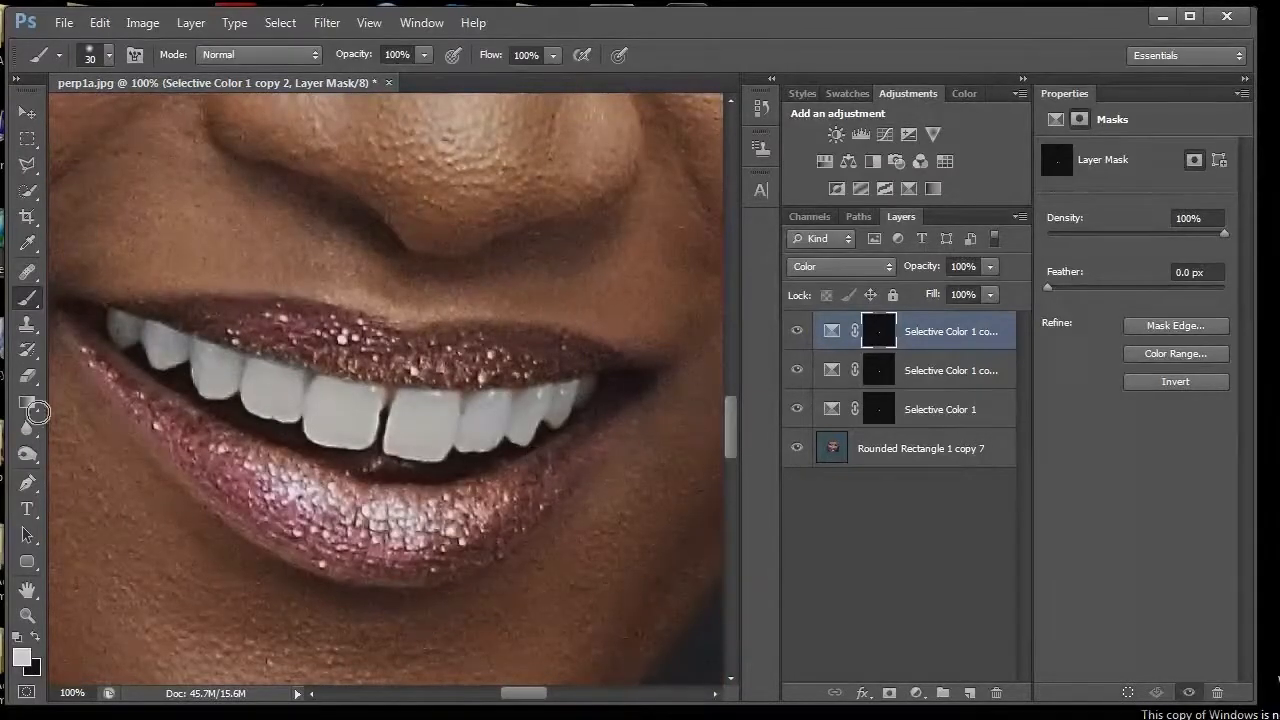
Draw a rounded rectangle of about 579 x 261 px with a 10 px radius over the mouth and fill it with red d81e1e
{"action": "left_click", "coordinate": [30, 562]}
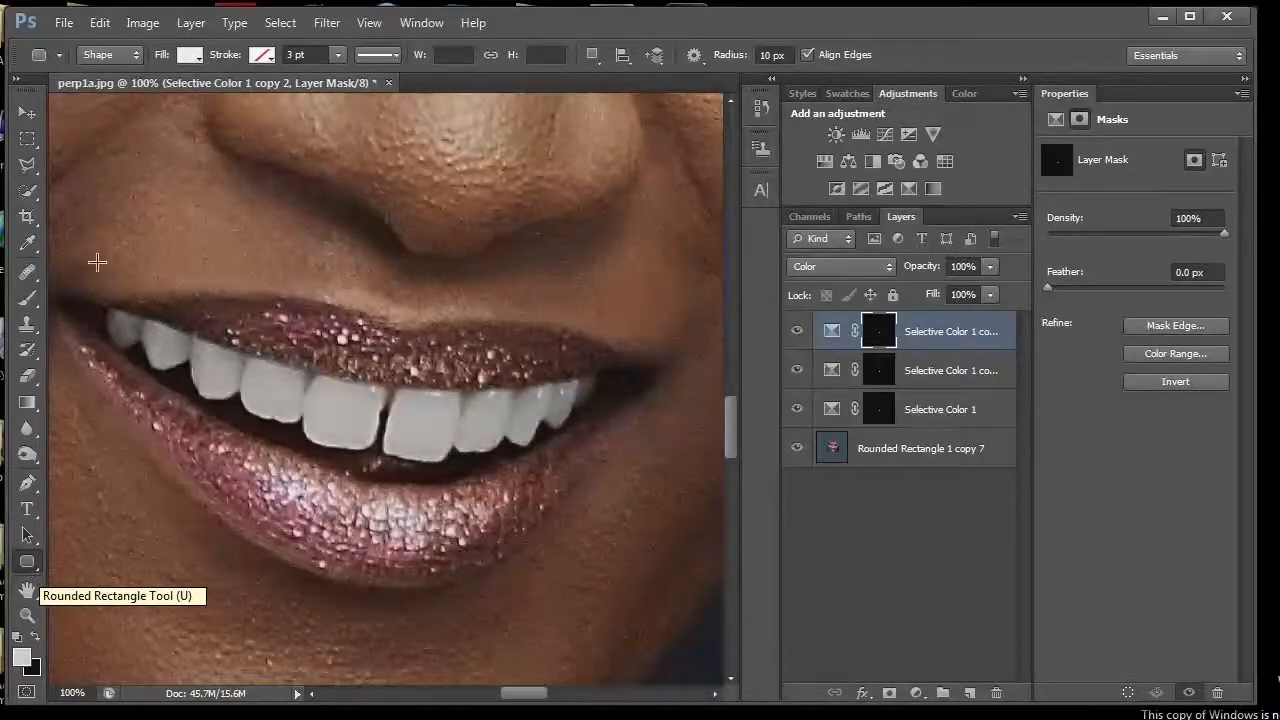
{"action": "left_click_drag", "start_coordinate": [74, 266], "coordinate": [651, 525]}
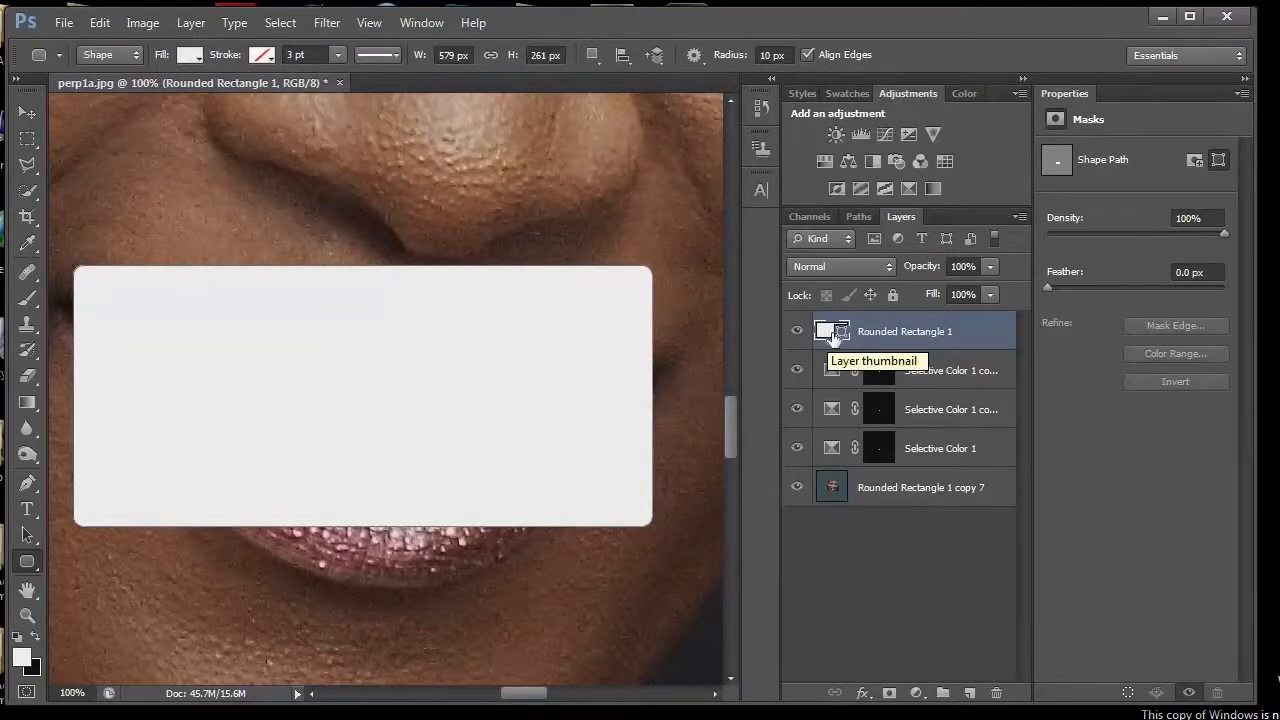
{"action": "double_click", "coordinate": [824, 336]}
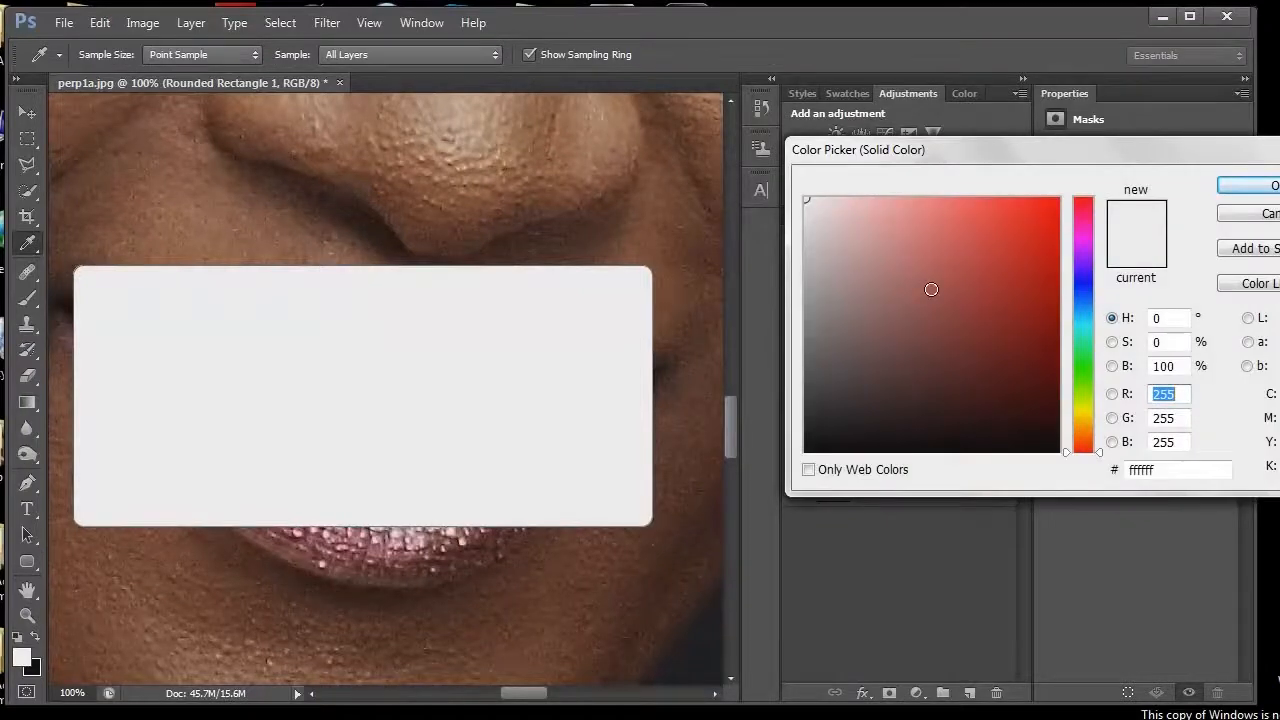
{"action": "left_click", "coordinate": [1010, 243]}
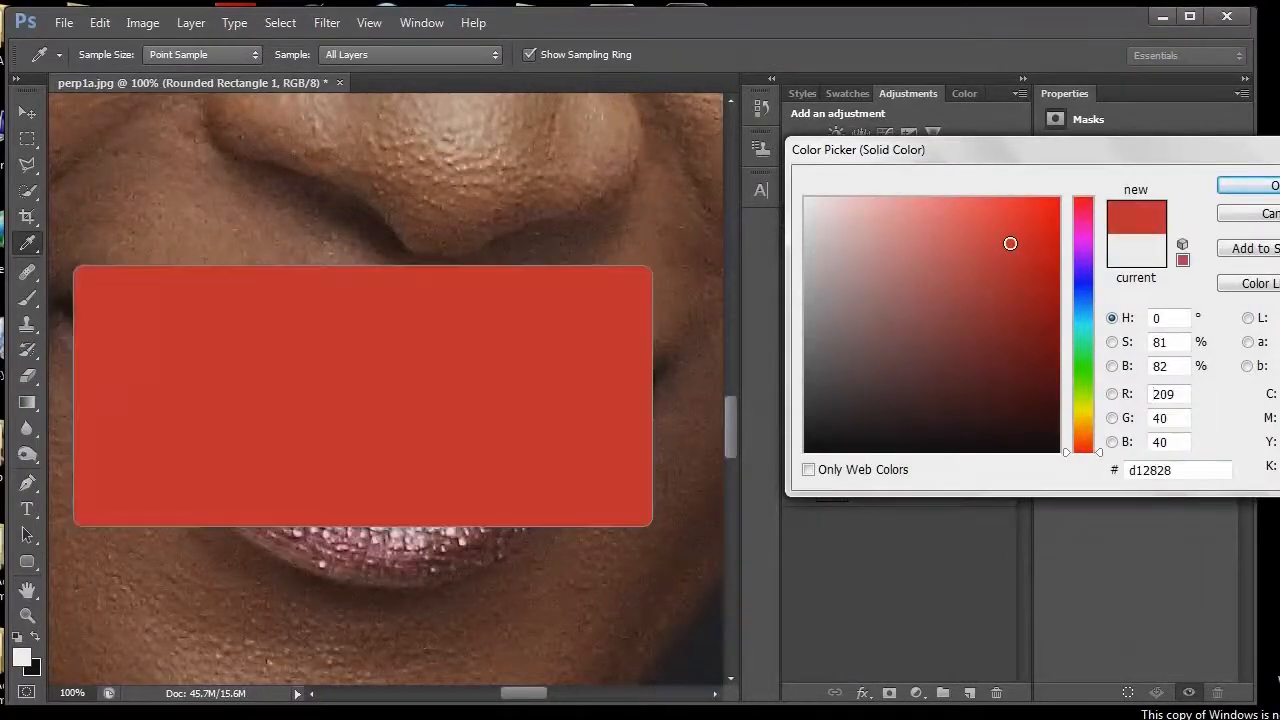
{"action": "left_click", "coordinate": [1023, 236]}
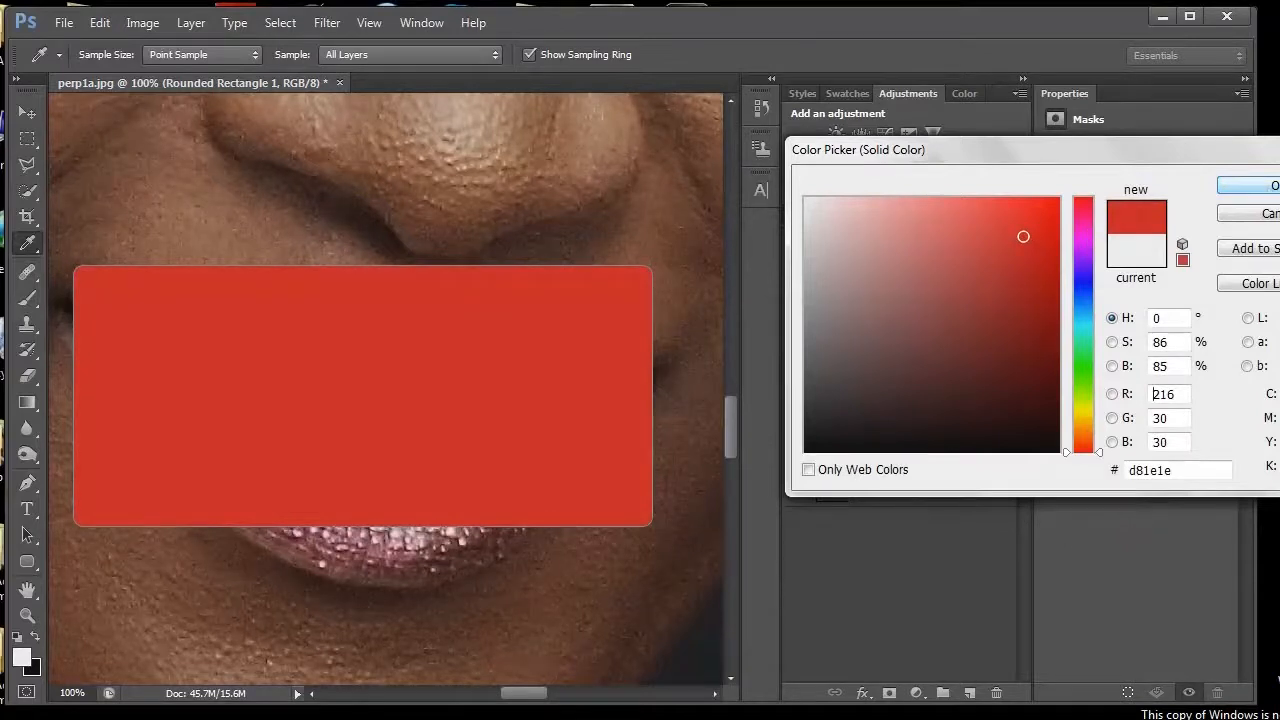
{"action": "left_click", "coordinate": [1272, 186]}
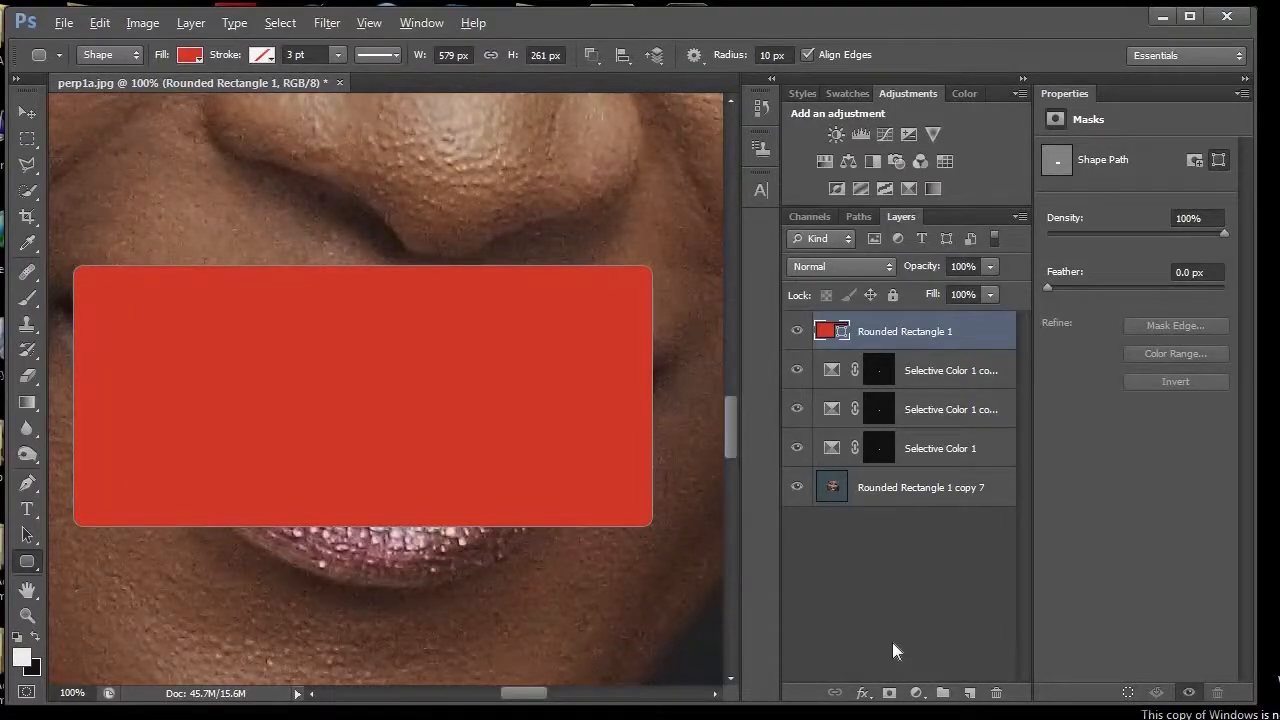
Add a black layer mask that hides the red rounded rectangle, and make that mask active for the Brush tool
{"action": "left_click", "coordinate": [890, 694], "text": "alt"}
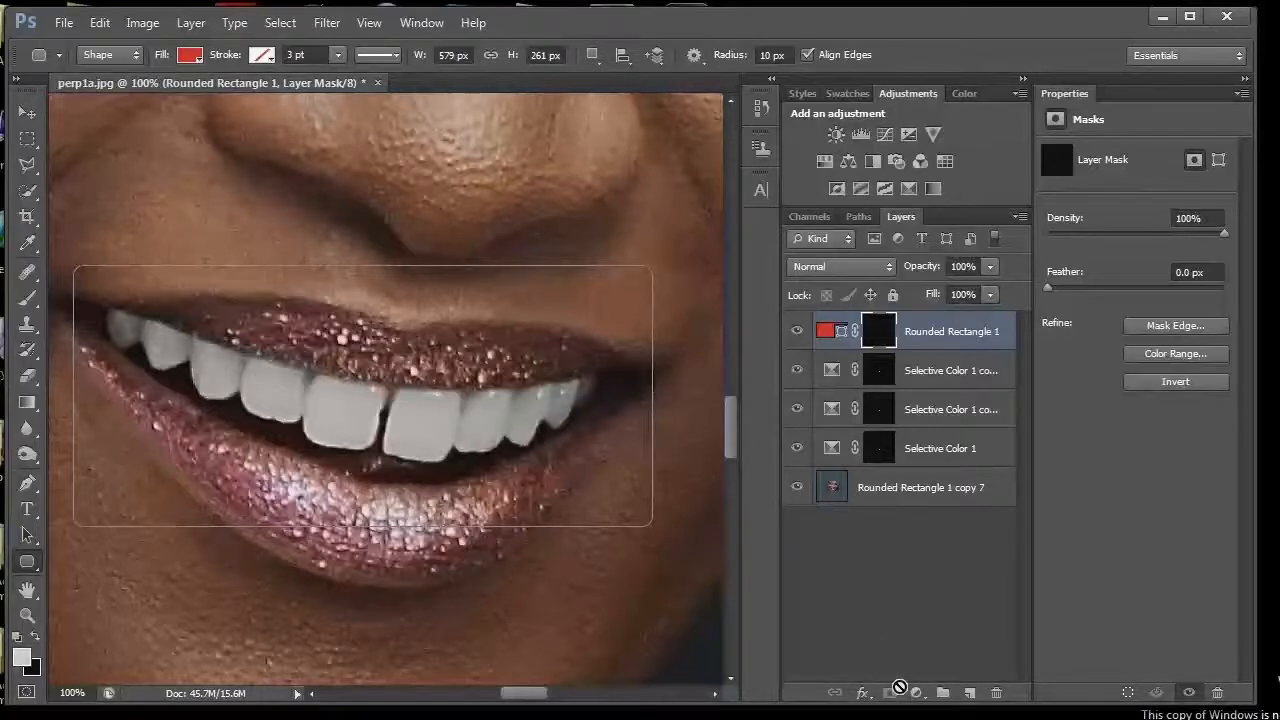
{"action": "left_click", "coordinate": [896, 612]}
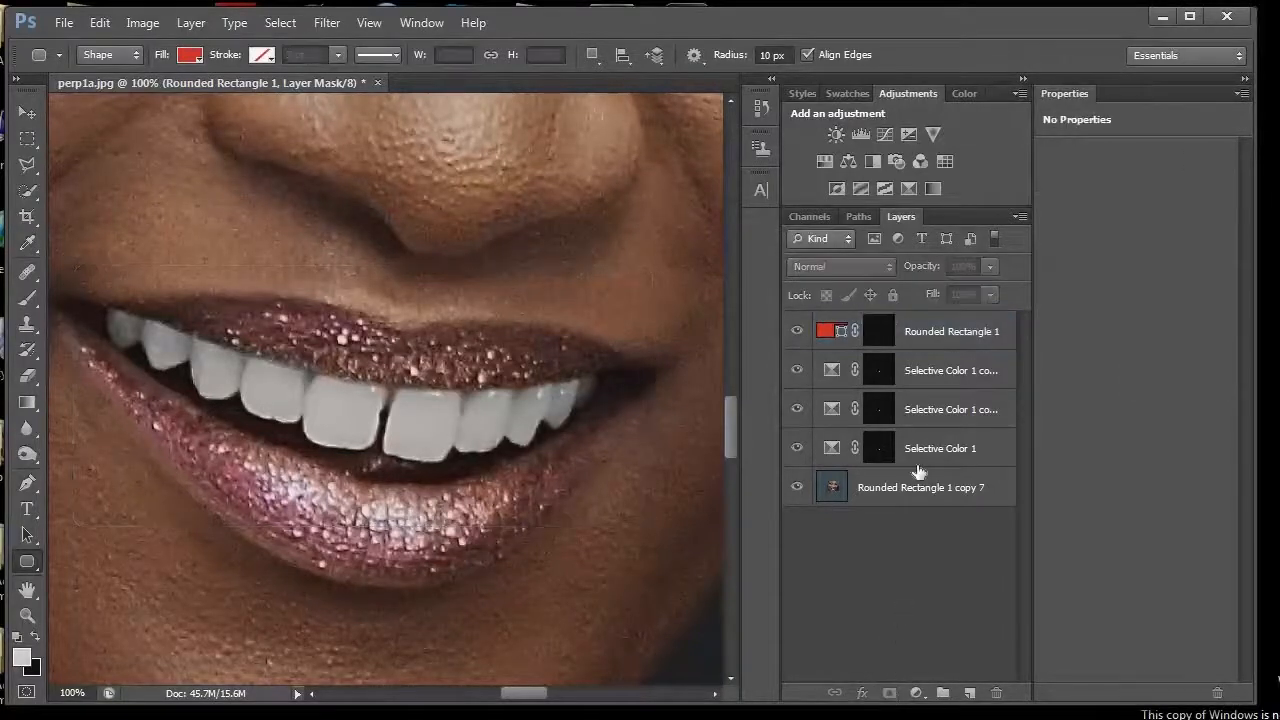
{"action": "left_click", "coordinate": [878, 372]}
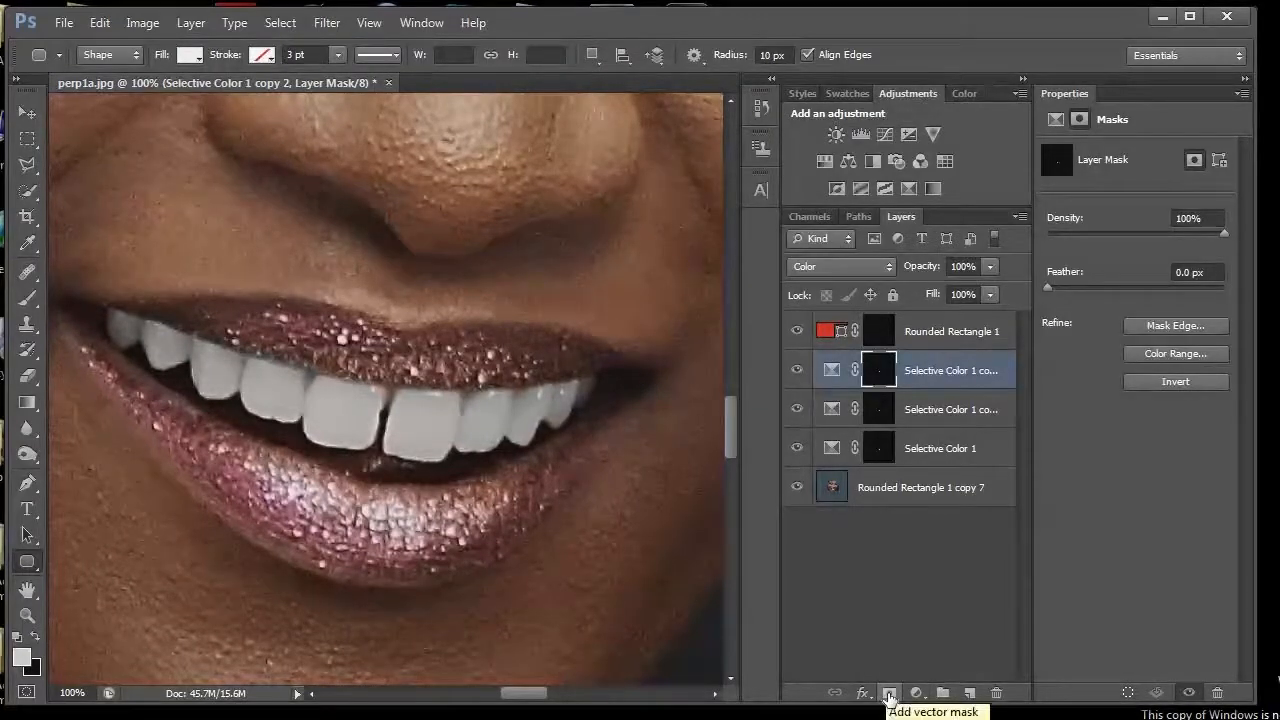
{"action": "left_click", "coordinate": [895, 627]}
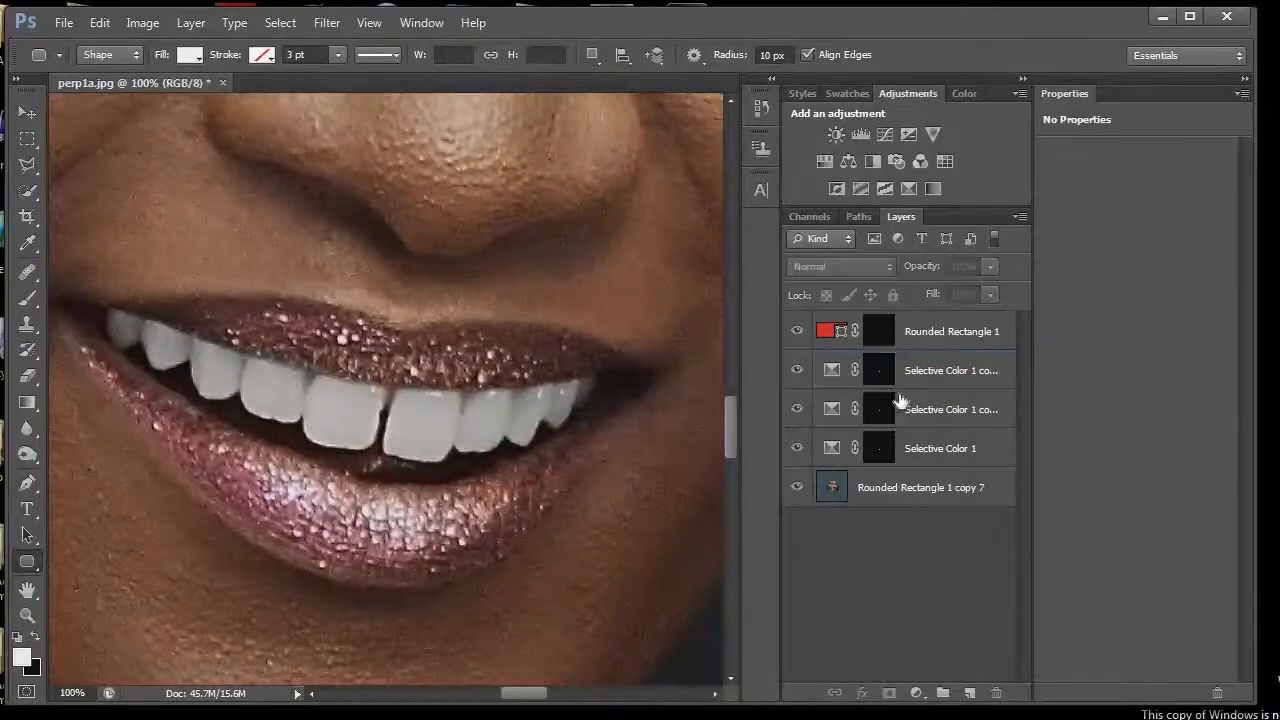
{"action": "left_click", "coordinate": [885, 341]}
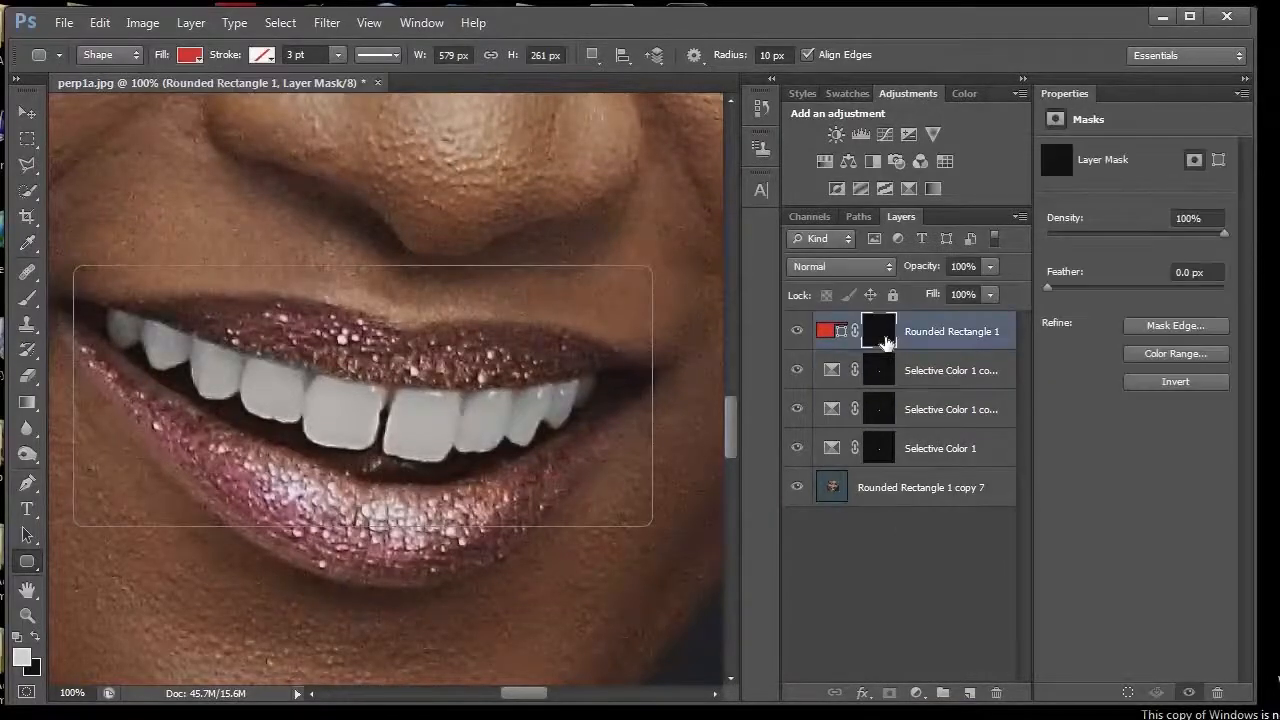
{"action": "left_click", "coordinate": [24, 303]}
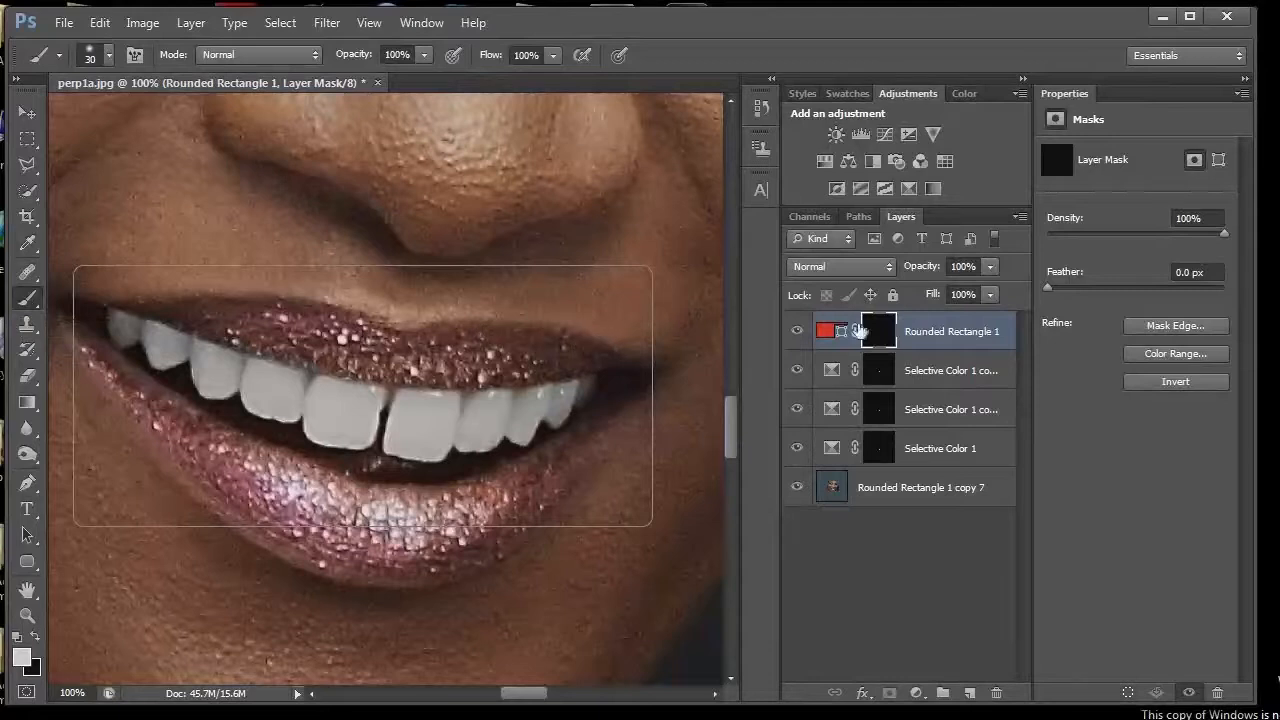
{"action": "left_click", "coordinate": [884, 328]}
{"action": "left_click", "coordinate": [881, 337]}
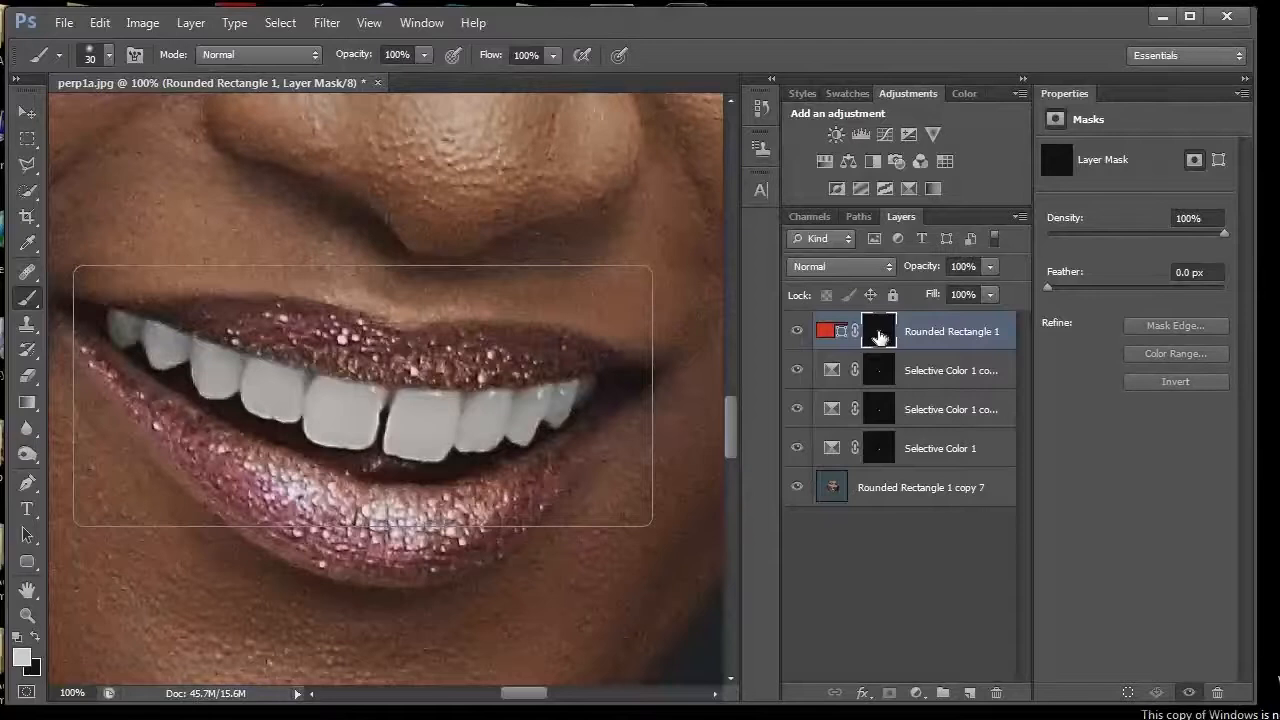
Paint white on the rectangle's layer mask with a 10 px brush over the gum gaps between and just right of the two front teeth
{"action": "left_click", "coordinate": [827, 332]}
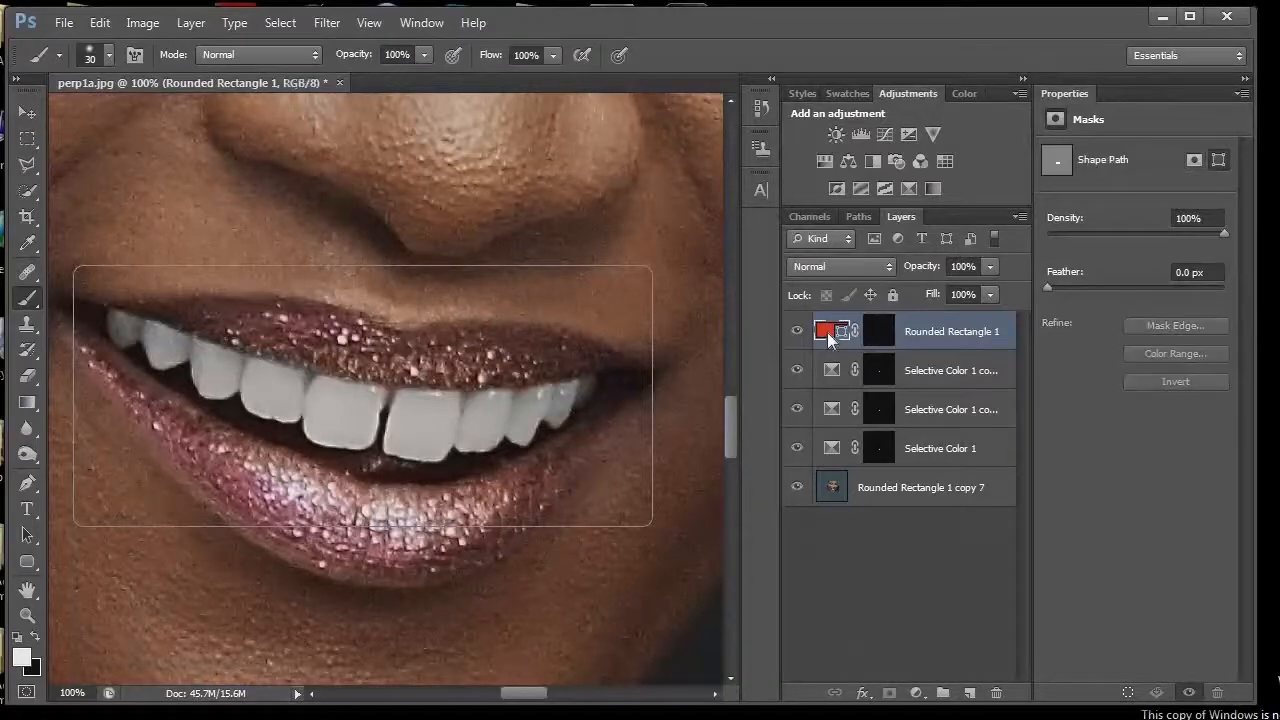
{"action": "left_click", "coordinate": [881, 338]}
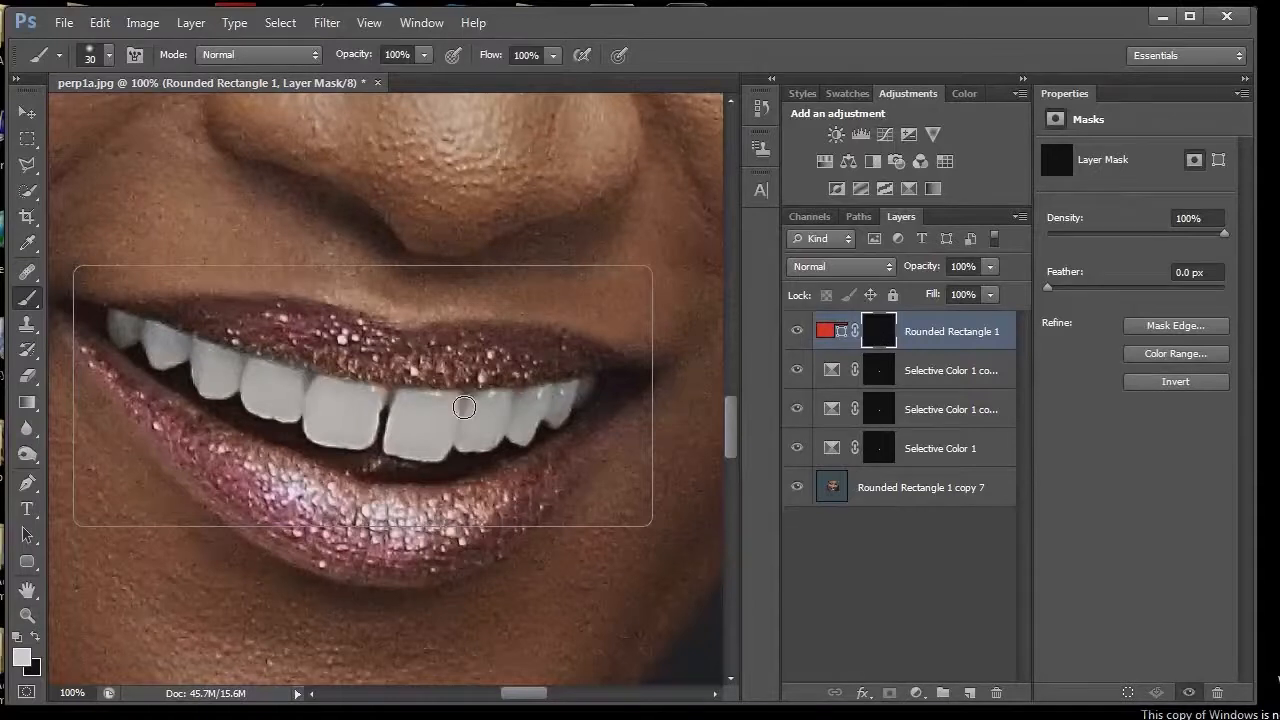
{"action": "key", "text": "ctrl+plus"}
{"action": "key", "text": "ctrl+plus"}
{"action": "key", "text": "bracketleft"}
{"action": "key", "text": "bracketleft"}
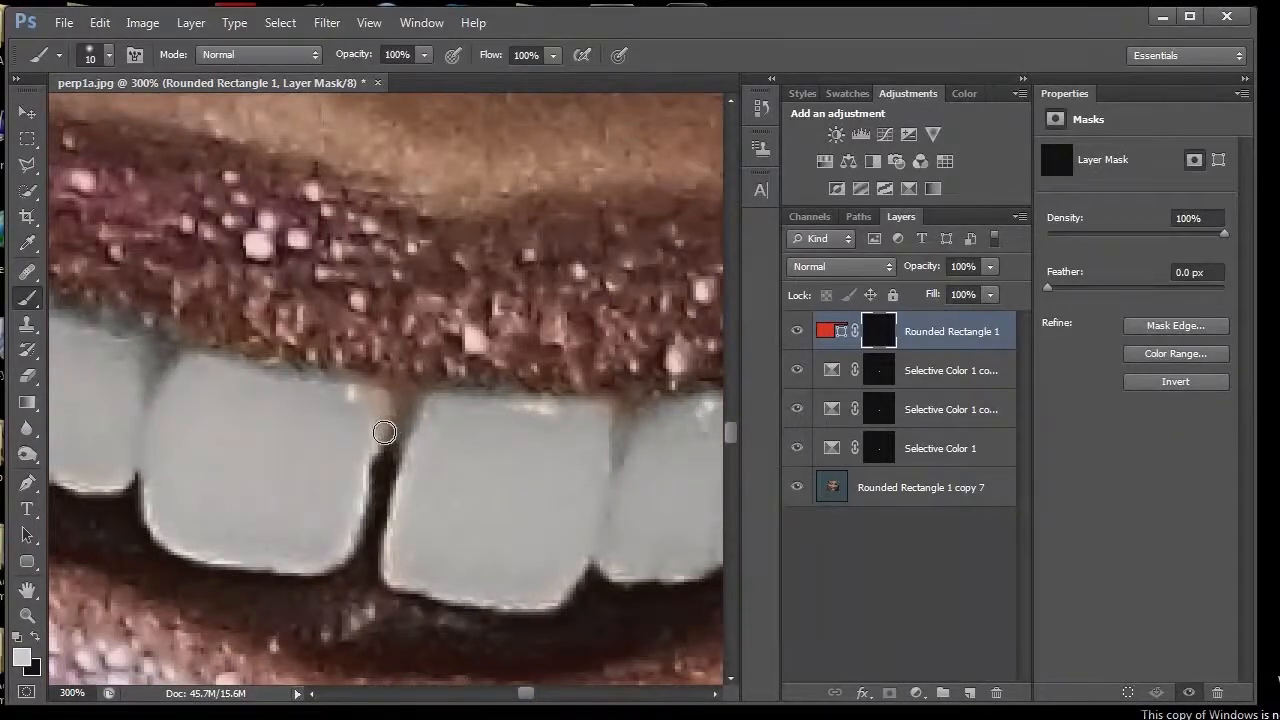
{"action": "left_click_drag", "start_coordinate": [384, 444], "coordinate": [382, 399]}
{"action": "mouse_move", "coordinate": [378, 396]}
{"action": "left_mouse_down"}
{"action": "mouse_move", "coordinate": [408, 394]}
{"action": "mouse_move", "coordinate": [396, 430]}
{"action": "mouse_move", "coordinate": [392, 416]}
{"action": "left_mouse_up"}
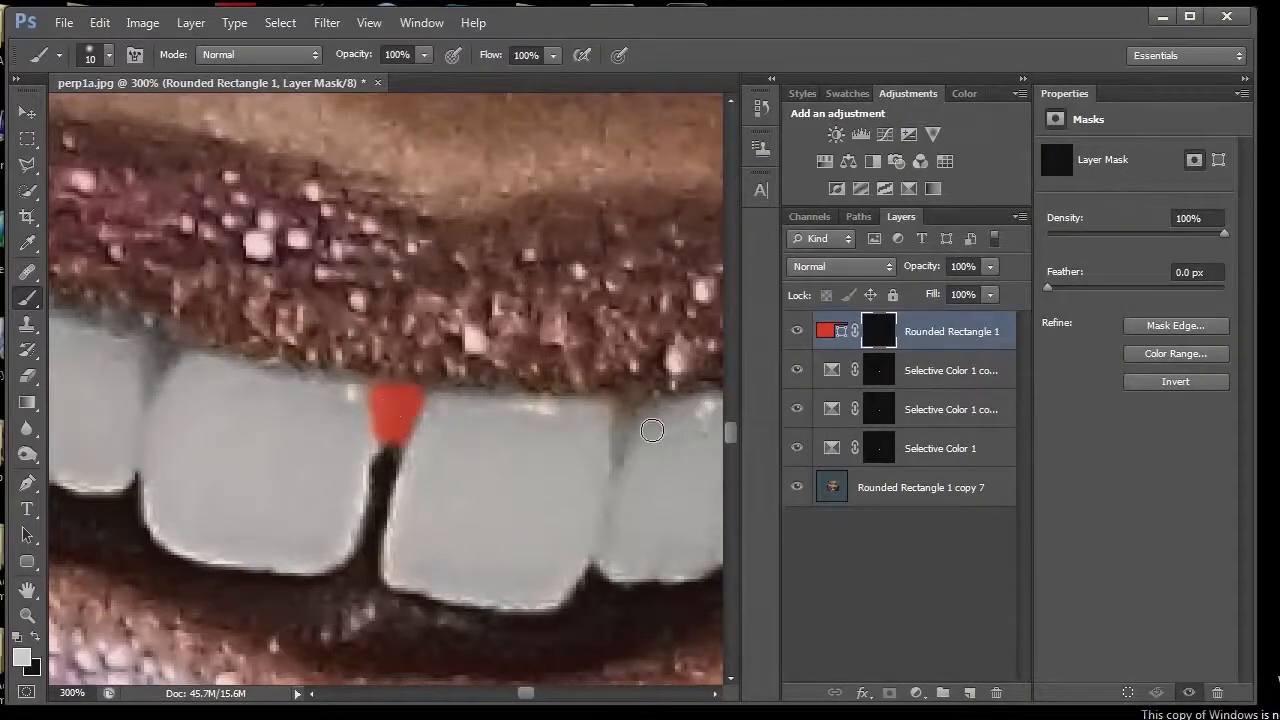
{"action": "mouse_move", "coordinate": [620, 406]}
{"action": "left_mouse_down"}
{"action": "mouse_move", "coordinate": [616, 452]}
{"action": "mouse_move", "coordinate": [634, 410]}
{"action": "mouse_move", "coordinate": [662, 400]}
{"action": "left_mouse_up"}
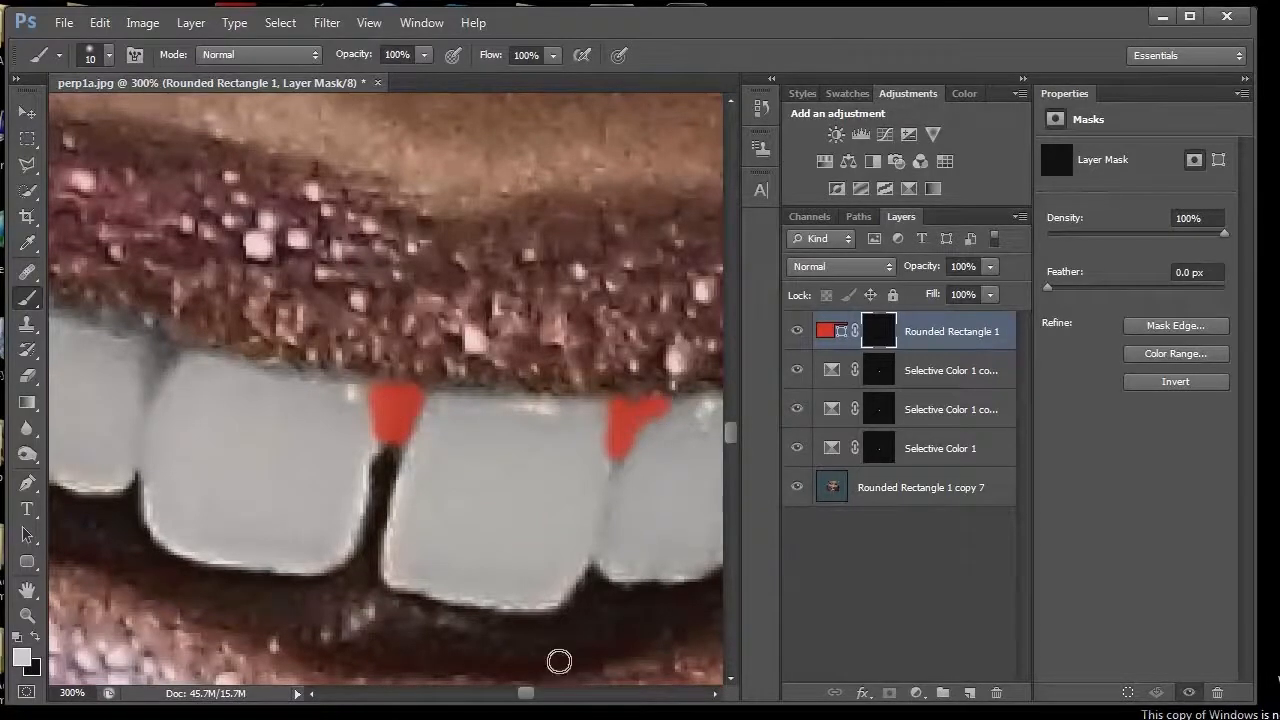
Reveal the red in the remaining upper gum gaps towards both mouth corners, using a 6 px brush for the small gap farthest left
{"action": "left_click_drag", "start_coordinate": [526, 694], "coordinate": [537, 694]}
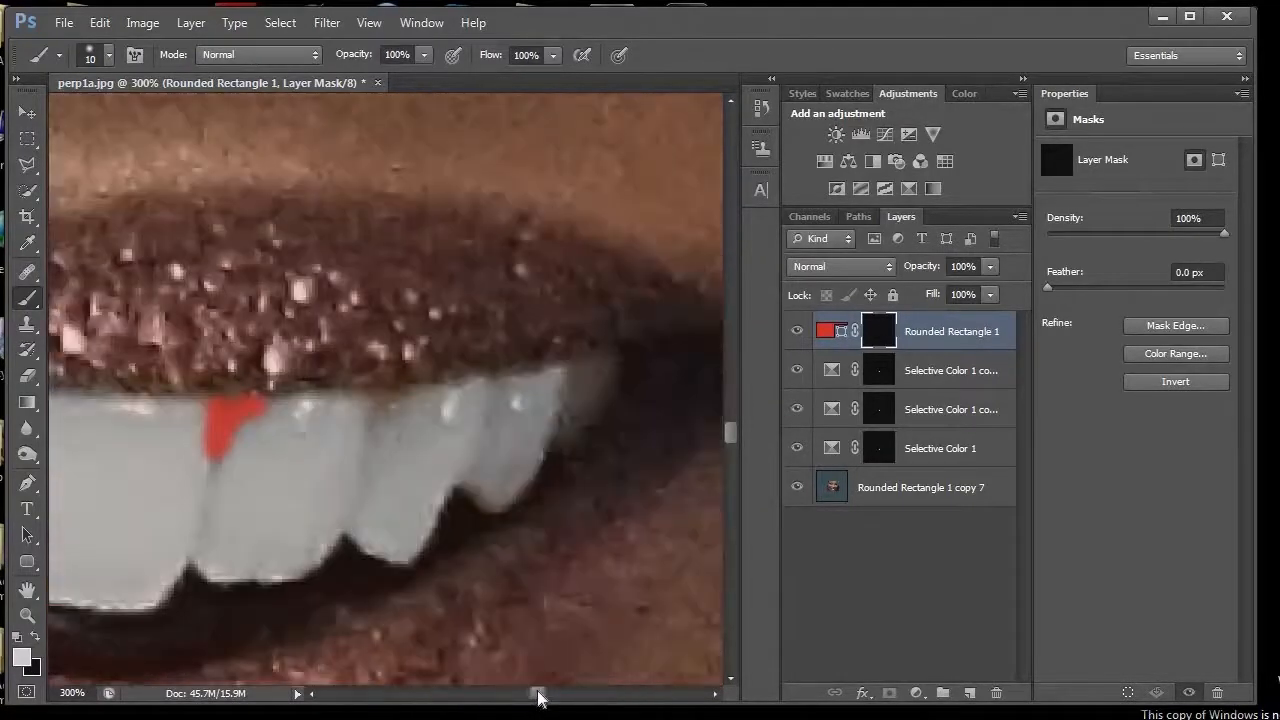
{"action": "mouse_move", "coordinate": [380, 418]}
{"action": "left_mouse_down"}
{"action": "mouse_move", "coordinate": [372, 426]}
{"action": "mouse_move", "coordinate": [383, 397]}
{"action": "mouse_move", "coordinate": [383, 409]}
{"action": "left_mouse_up"}
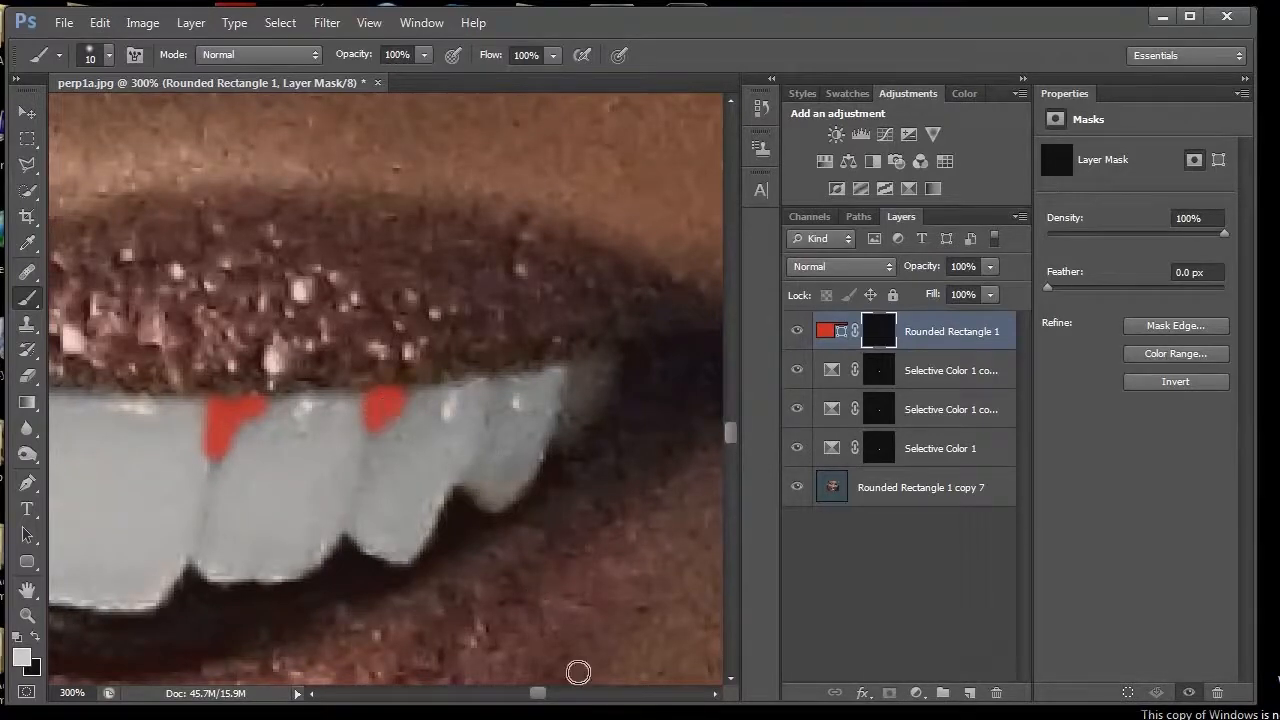
{"action": "left_click_drag", "start_coordinate": [534, 698], "coordinate": [520, 694]}
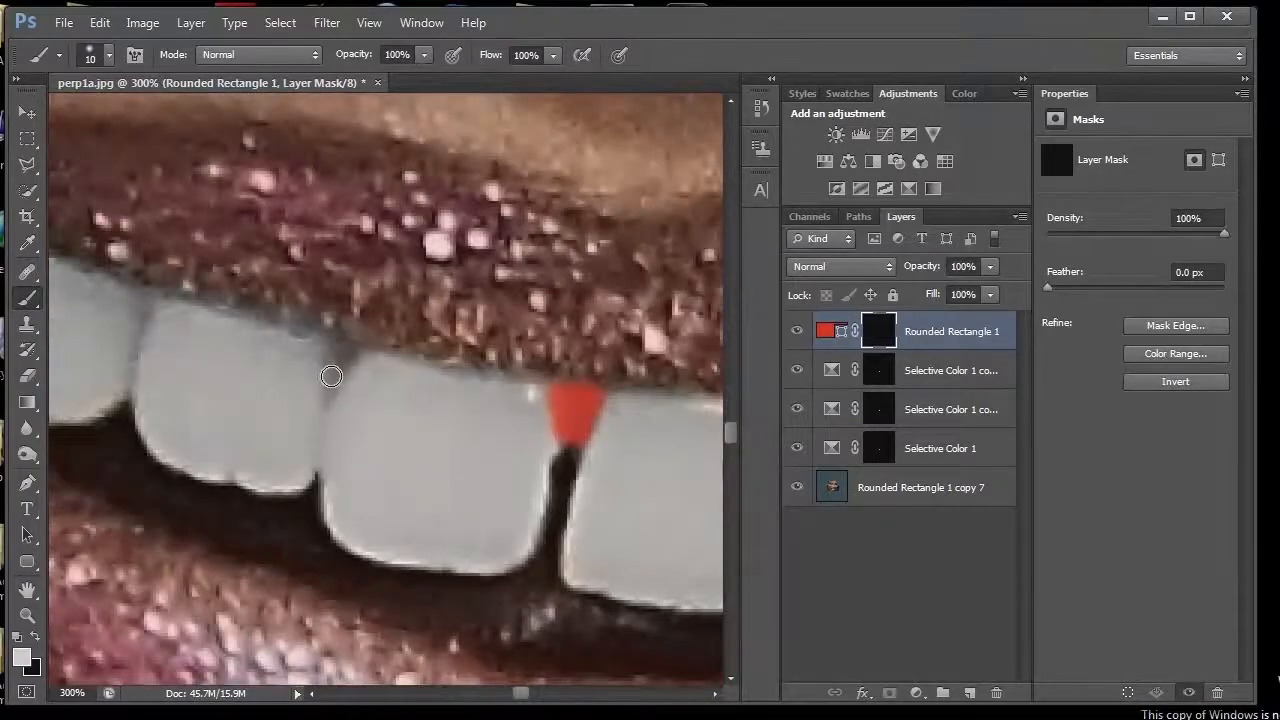
{"action": "mouse_move", "coordinate": [331, 382]}
{"action": "left_mouse_down"}
{"action": "mouse_move", "coordinate": [324, 349]}
{"action": "mouse_move", "coordinate": [350, 353]}
{"action": "mouse_move", "coordinate": [335, 389]}
{"action": "left_mouse_up"}
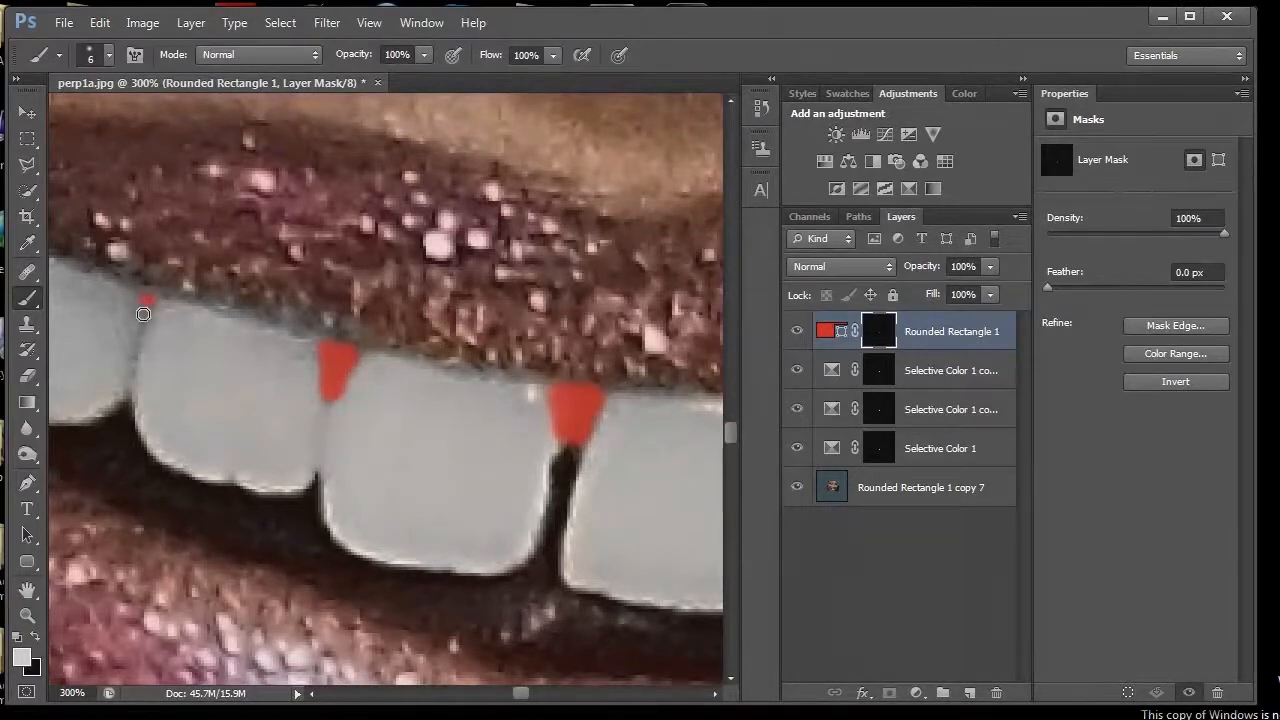
{"action": "left_click_drag", "start_coordinate": [141, 330], "coordinate": [138, 305]}
Set the blend mode of the red rounded rectangle layer to Color
{"action": "left_click", "coordinate": [877, 265]}
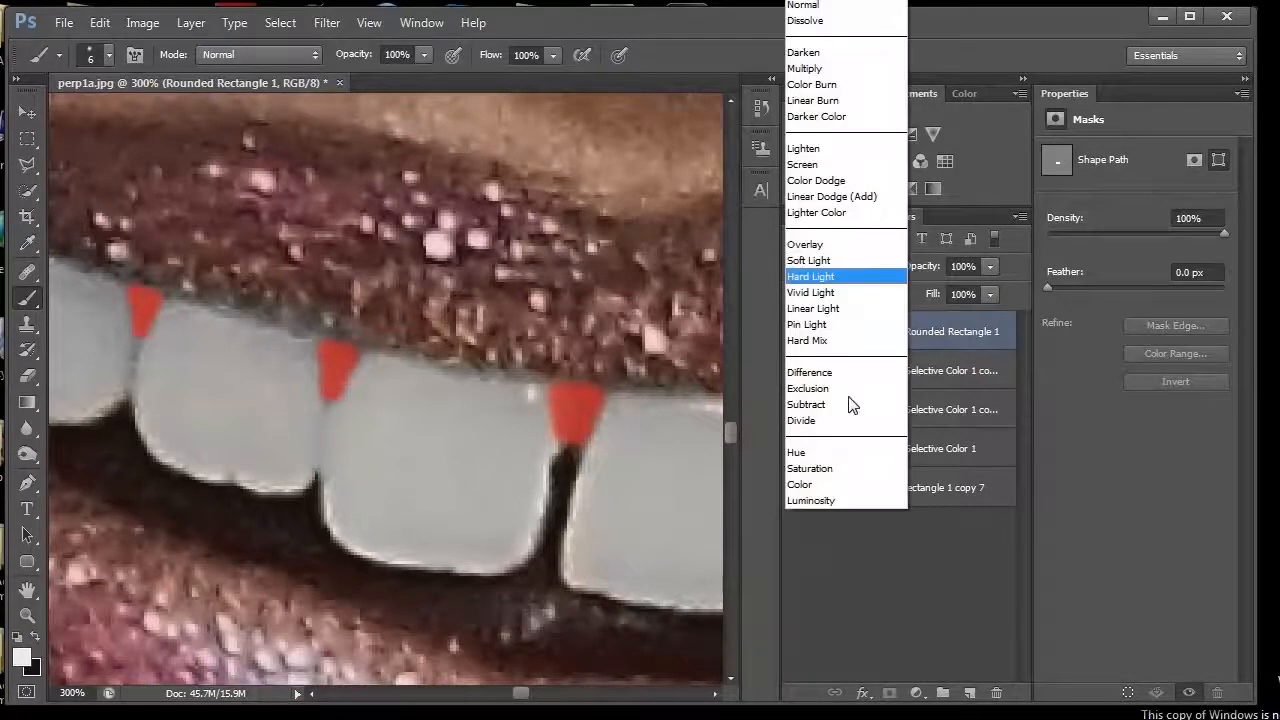
{"action": "left_click", "coordinate": [812, 485]}
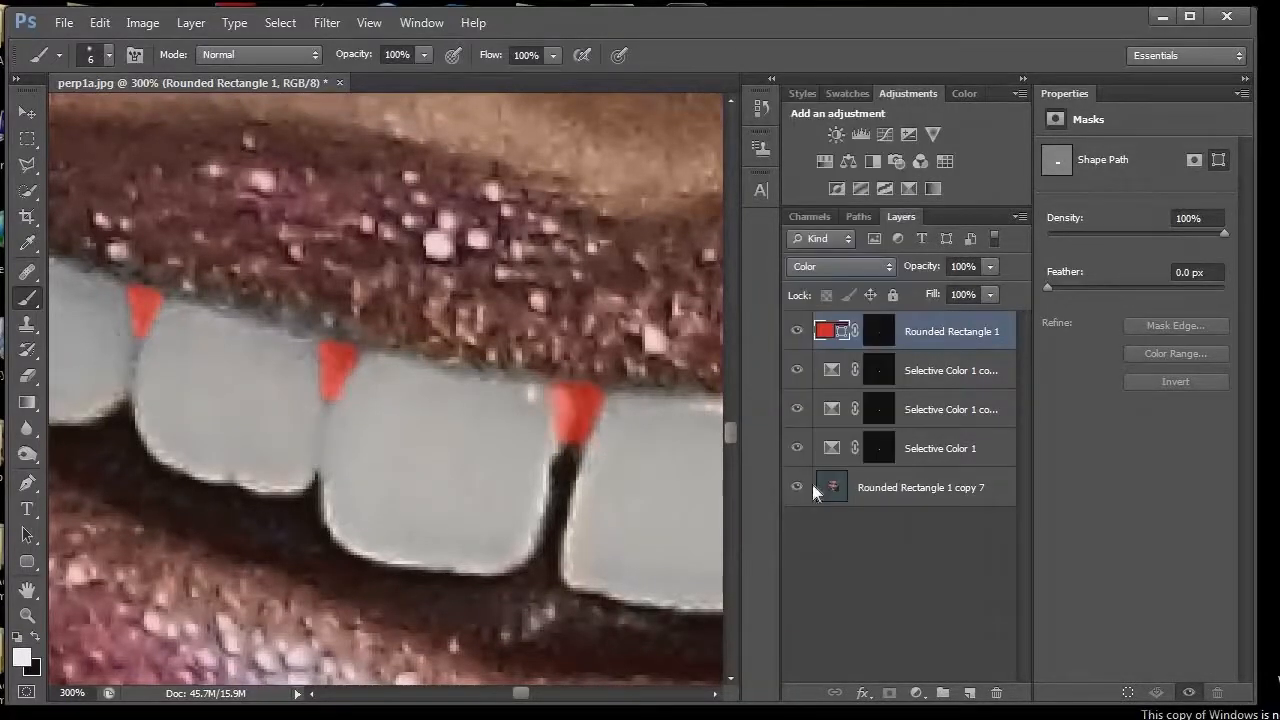
{"action": "double_click", "coordinate": [827, 329]}
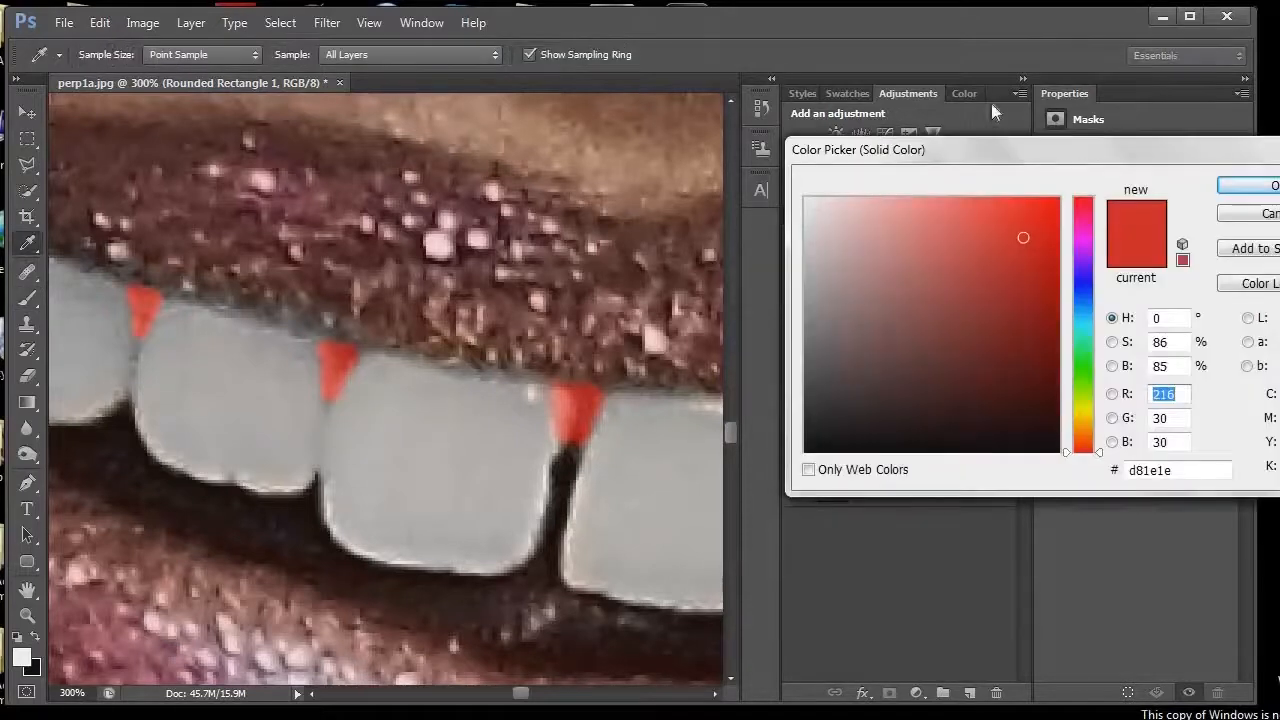
{"action": "left_click_drag", "start_coordinate": [1012, 148], "coordinate": [1056, 407]}
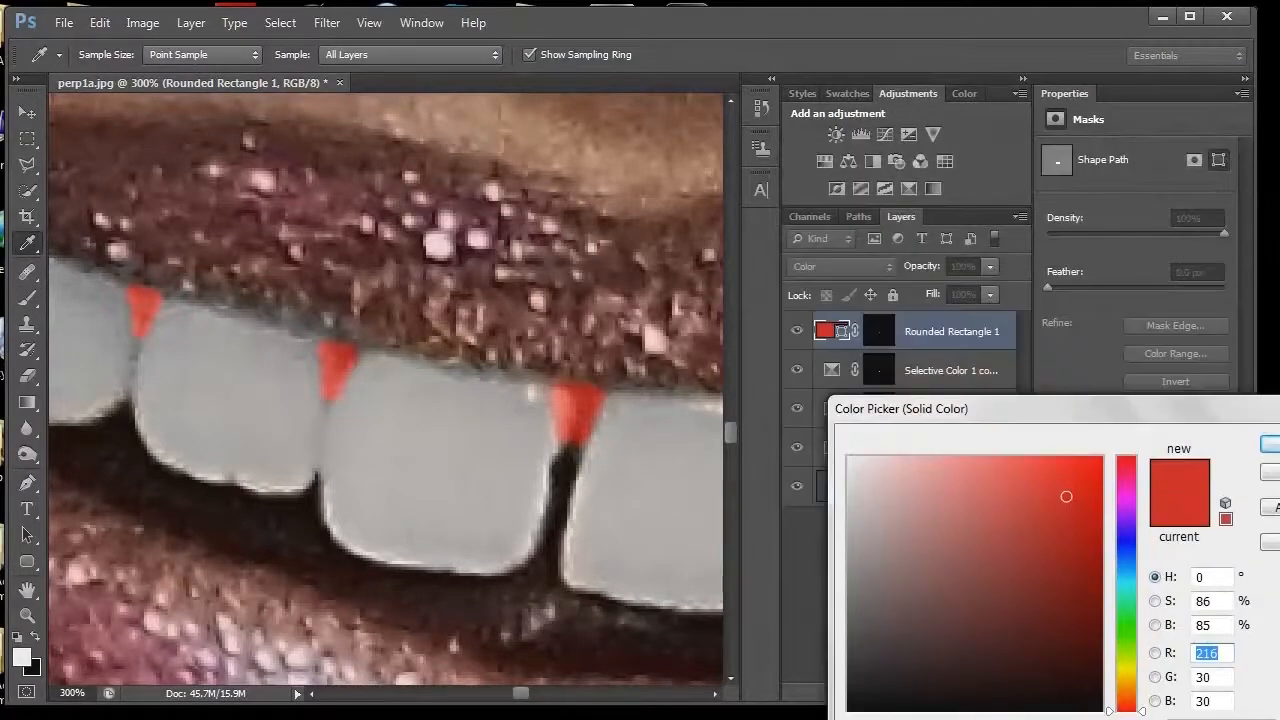
{"action": "key", "text": "Return"}
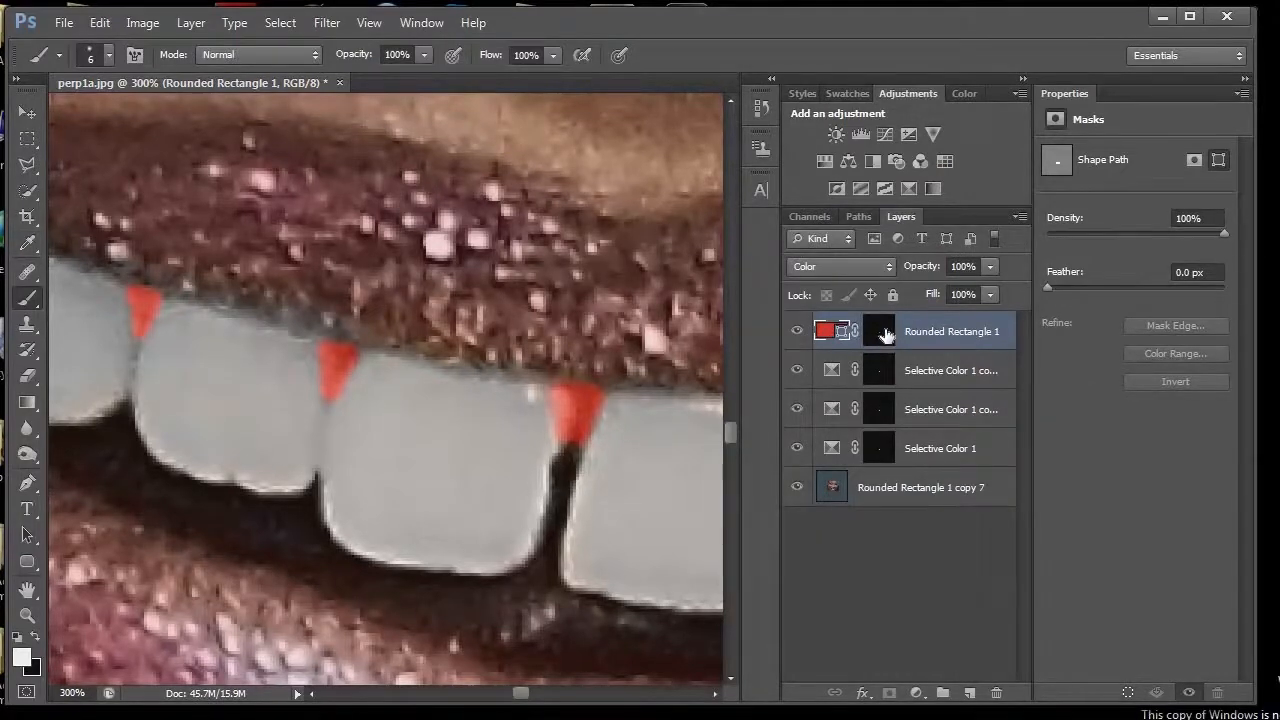
Change the rounded rectangle's fill to the muted gum red b35f5f
{"action": "left_click", "coordinate": [877, 335]}
{"action": "double_click", "coordinate": [828, 331]}
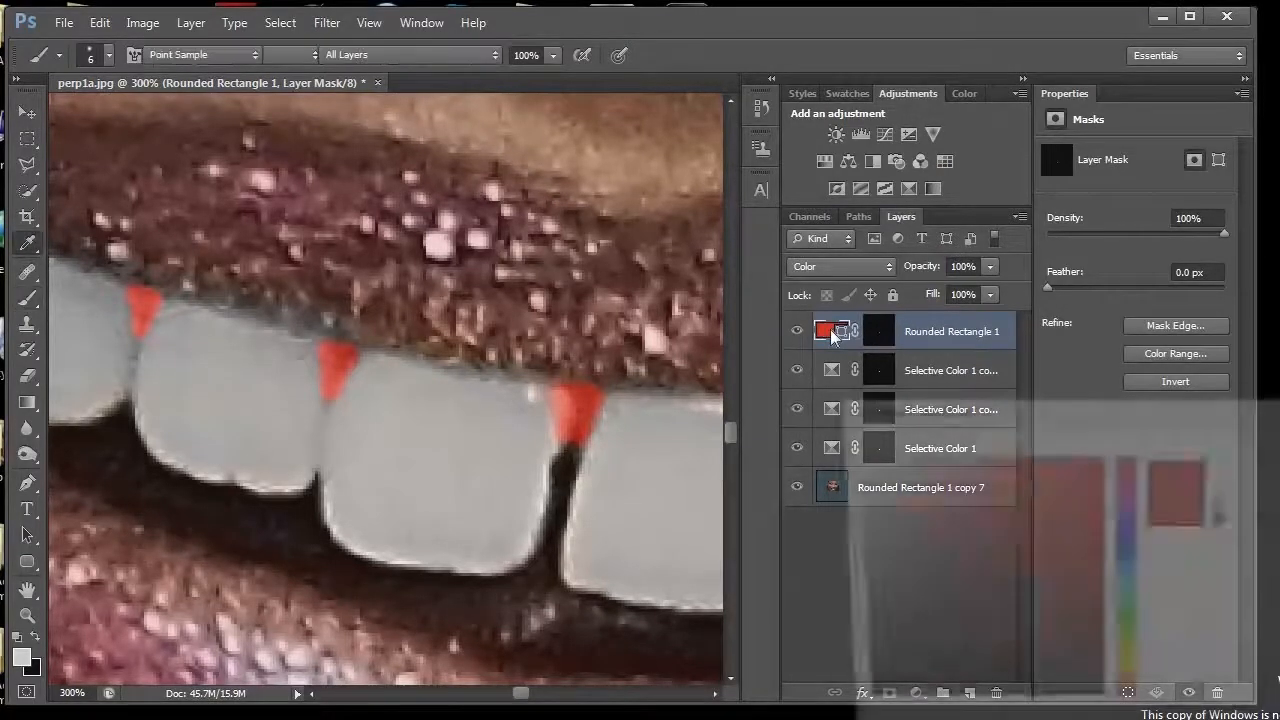
{"action": "left_click_drag", "start_coordinate": [1219, 404], "coordinate": [1108, 406]}
{"action": "left_click_drag", "start_coordinate": [884, 409], "coordinate": [1051, 186]}
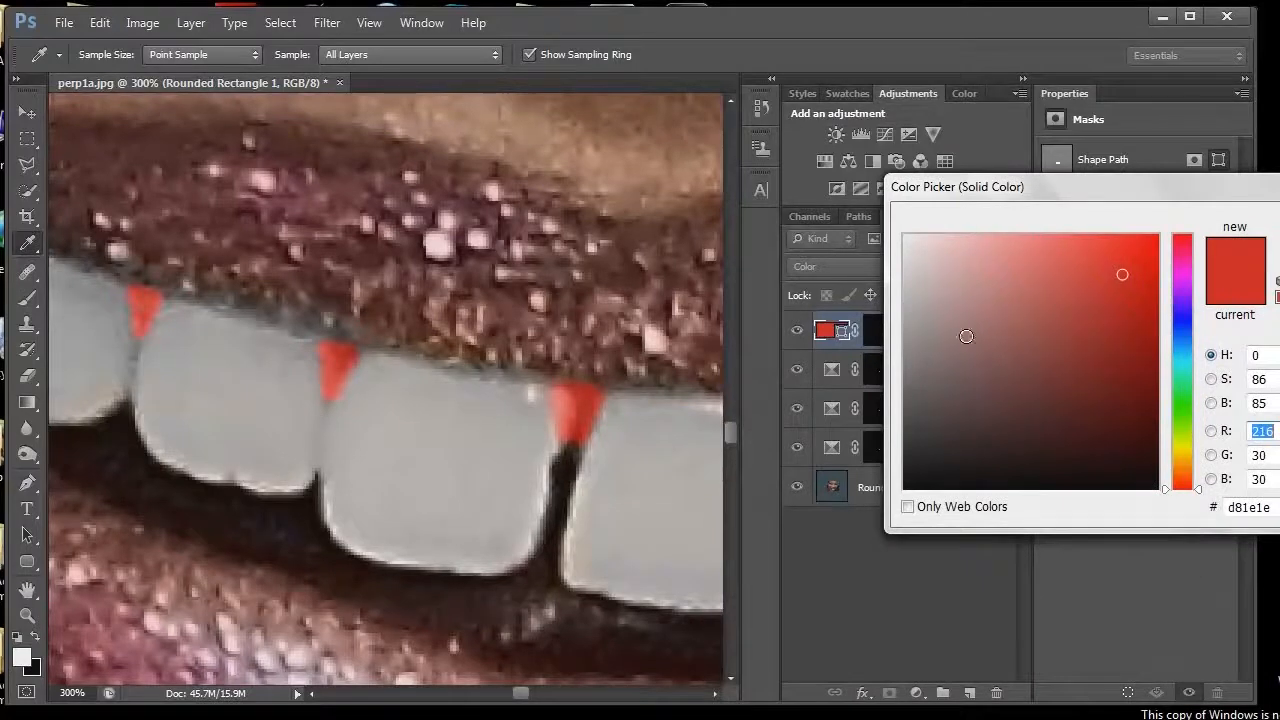
{"action": "left_click", "coordinate": [960, 342]}
{"action": "left_click", "coordinate": [994, 327]}
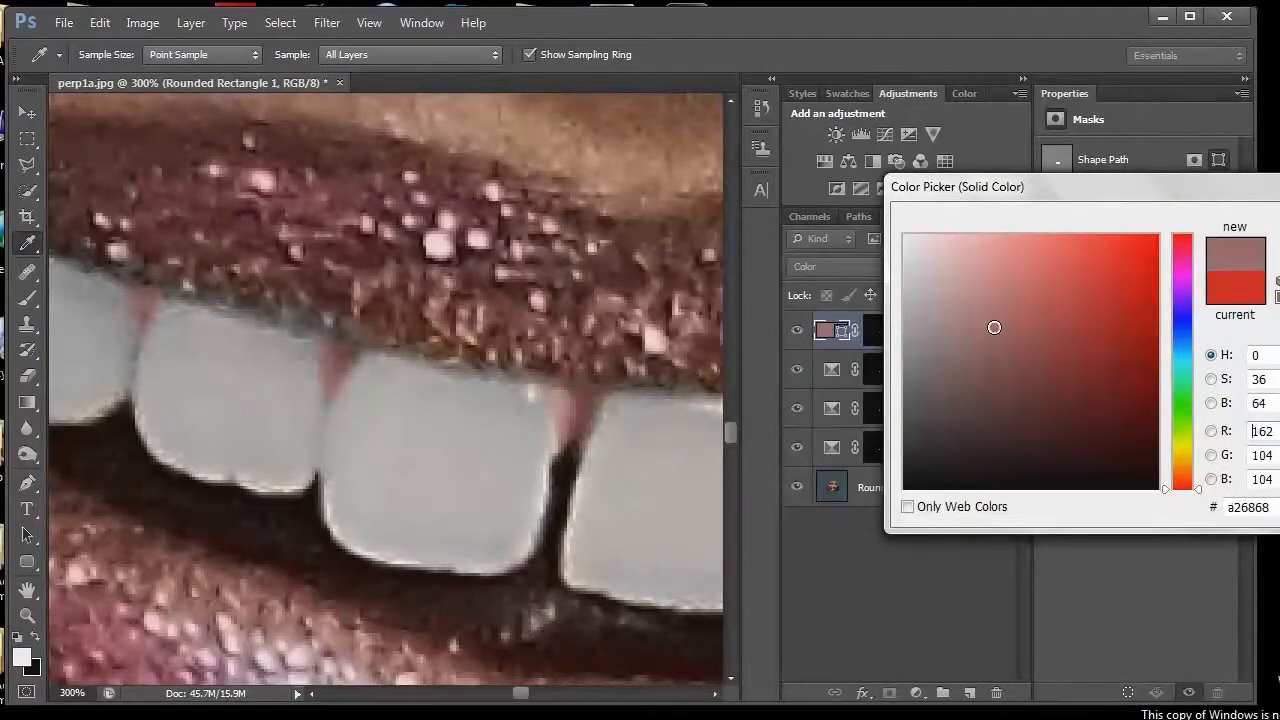
{"action": "left_click", "coordinate": [1023, 310]}
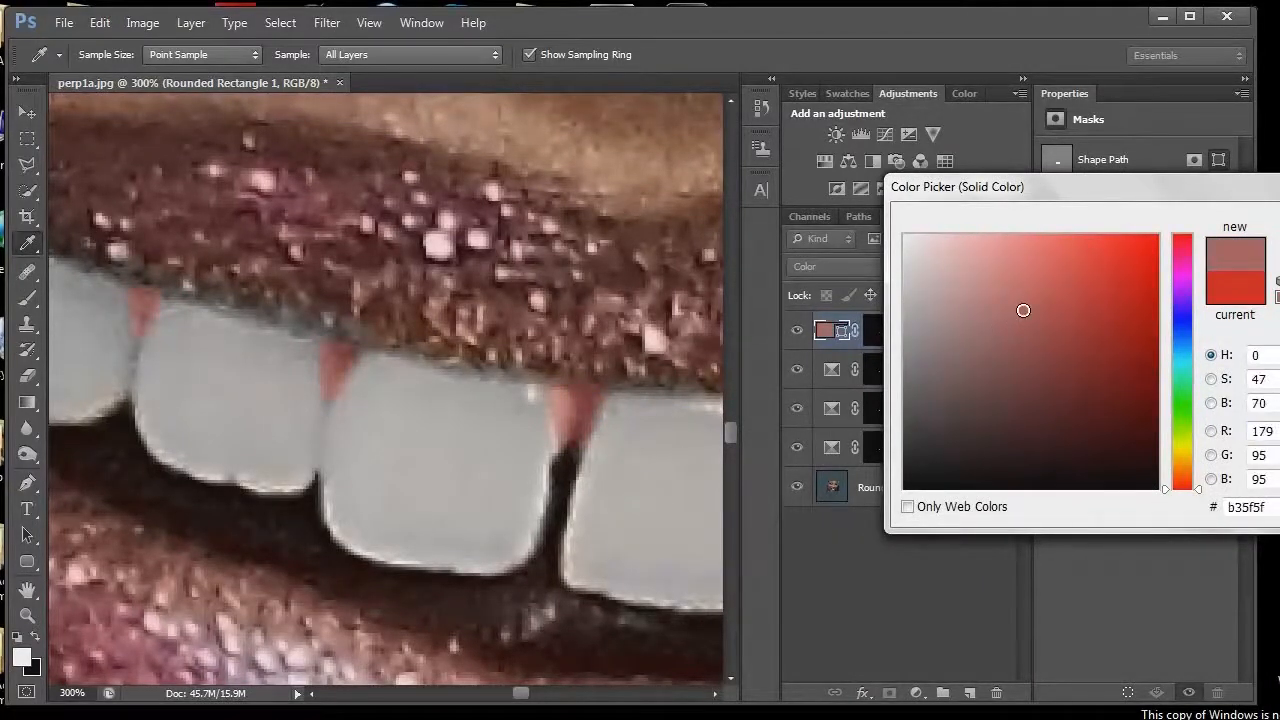
{"action": "left_click_drag", "start_coordinate": [1151, 189], "coordinate": [929, 194]}
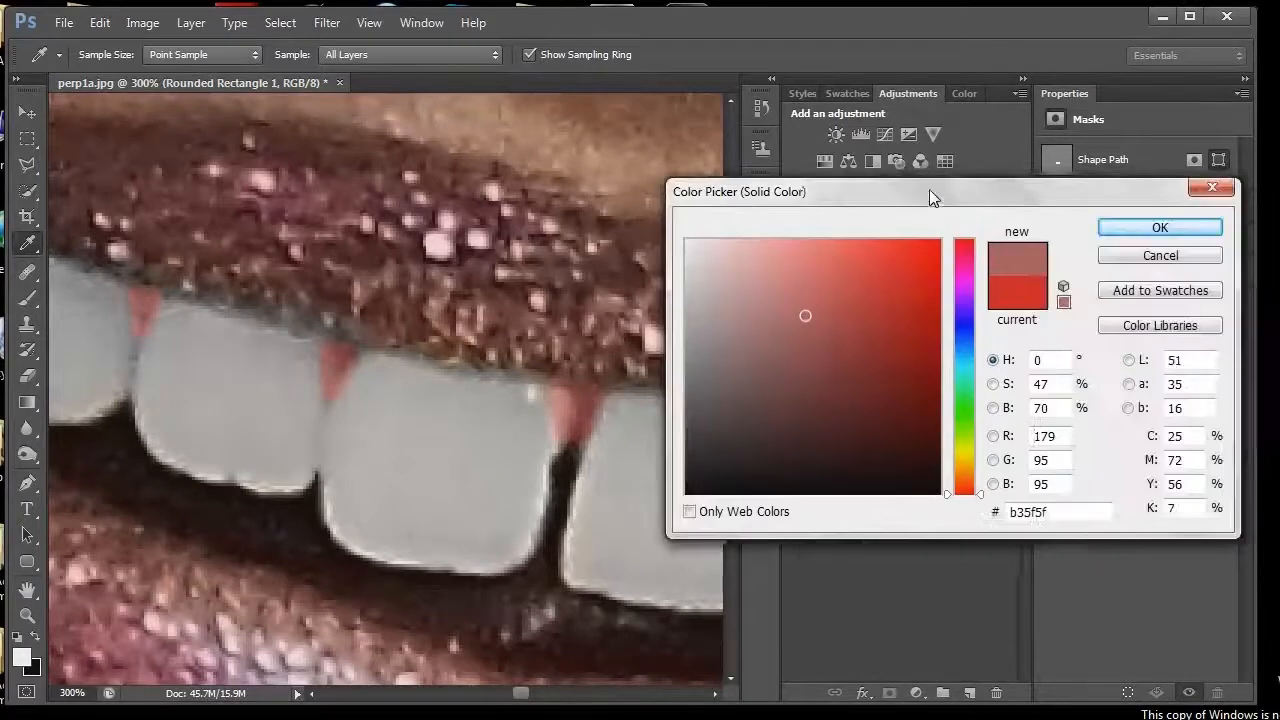
{"action": "left_click", "coordinate": [1158, 228]}
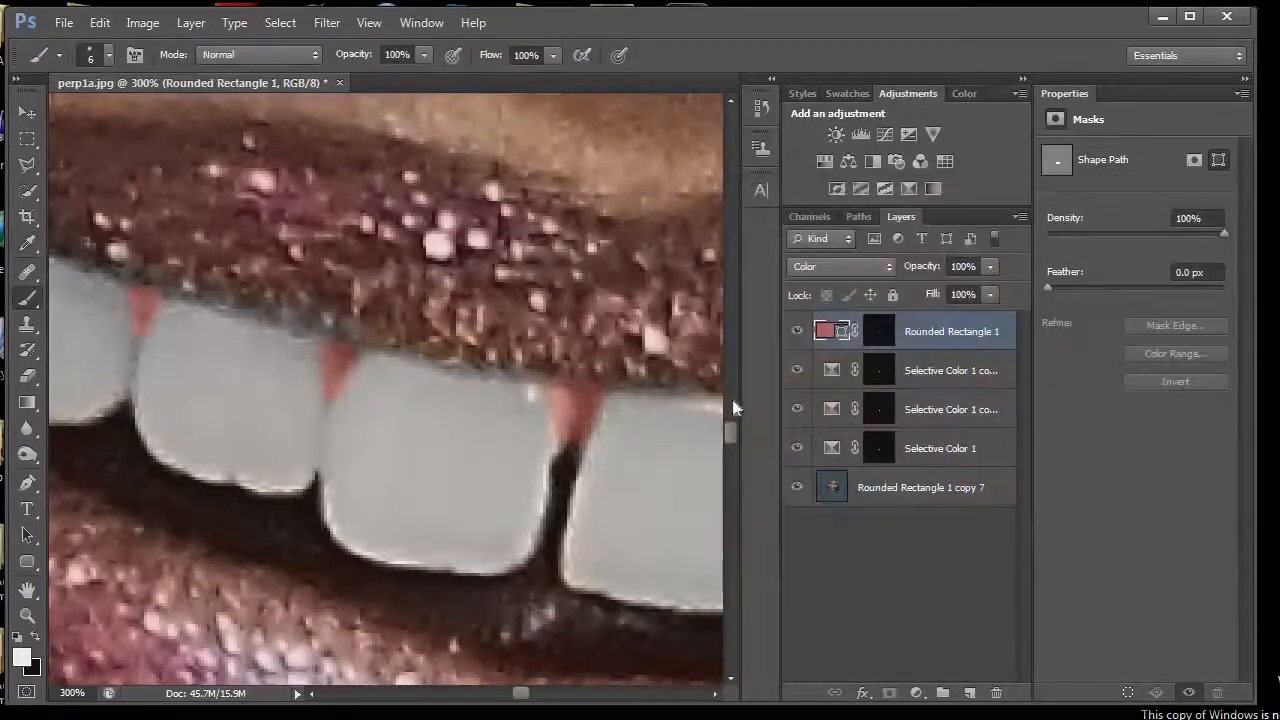
Make the rectangle's layer mask active for the Eraser tool and reduce the eraser size to 35 px
{"action": "left_click_drag", "start_coordinate": [730, 426], "coordinate": [729, 430]}
{"action": "key", "text": "ctrl+minus"}
{"action": "key", "text": "ctrl+minus"}
{"action": "left_click", "coordinate": [28, 376]}
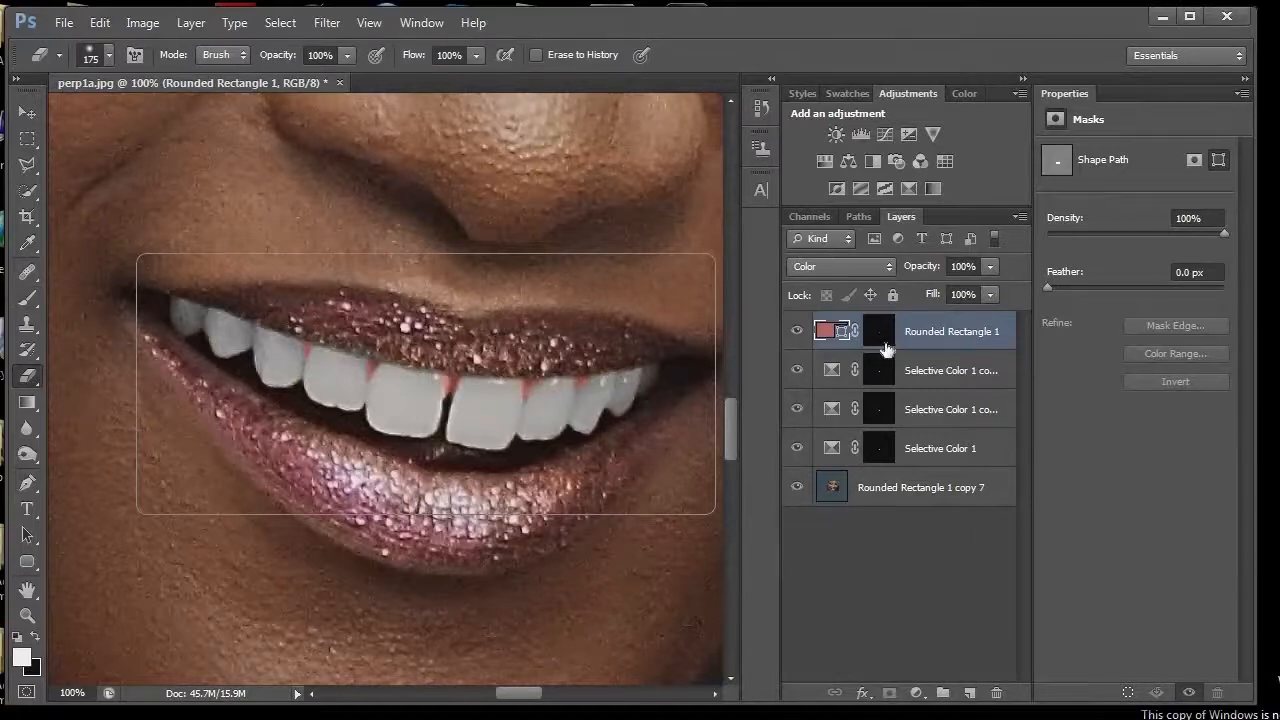
{"action": "left_click", "coordinate": [878, 333]}
{"action": "key", "text": "bracketleft"}
{"action": "key", "text": "bracketleft"}
{"action": "key", "text": "bracketleft"}
{"action": "key", "text": "bracketleft"}
{"action": "key", "text": "bracketleft"}
{"action": "key", "text": "bracketleft"}
{"action": "key", "text": "bracketleft"}
{"action": "key", "text": "bracketleft"}
{"action": "key", "text": "bracketleft"}
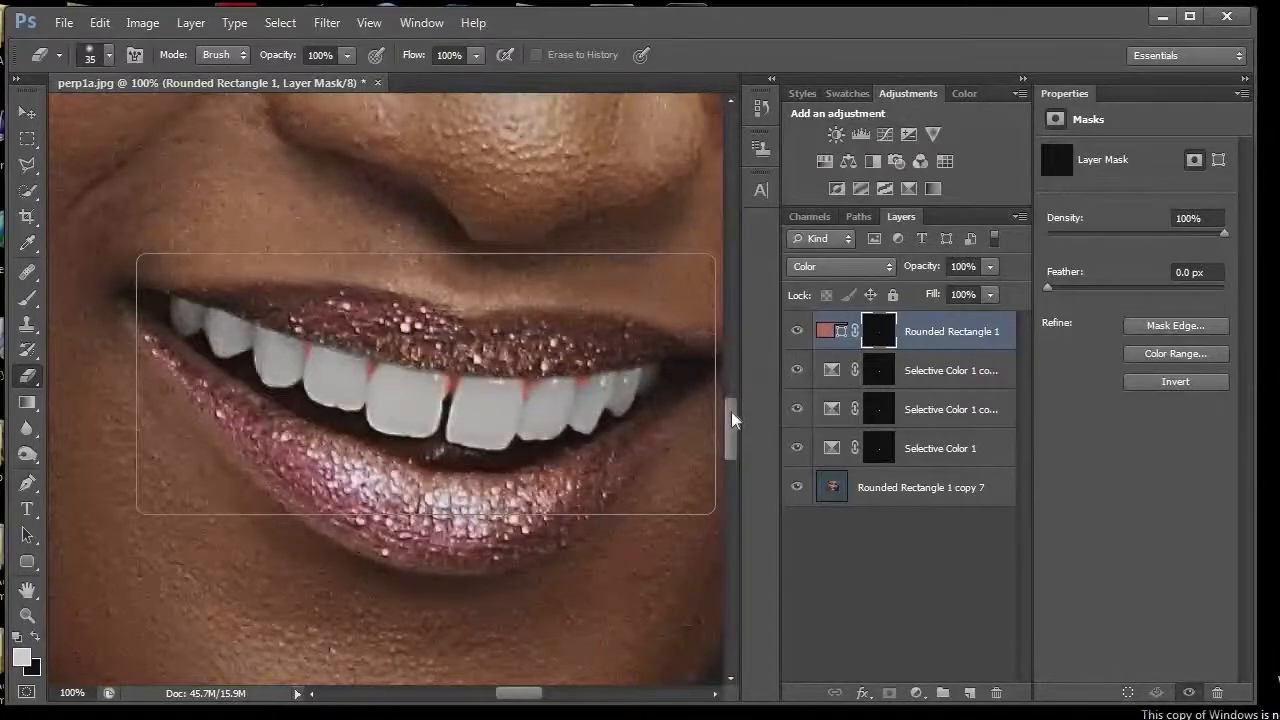
Lower the opacity of the rounded rectangle layer to 79% to soften the gum tint
{"action": "left_click_drag", "start_coordinate": [731, 411], "coordinate": [731, 415]}
{"action": "key", "text": "ctrl+minus"}
{"action": "key", "text": "ctrl+minus"}
{"action": "key", "text": "ctrl+minus"}
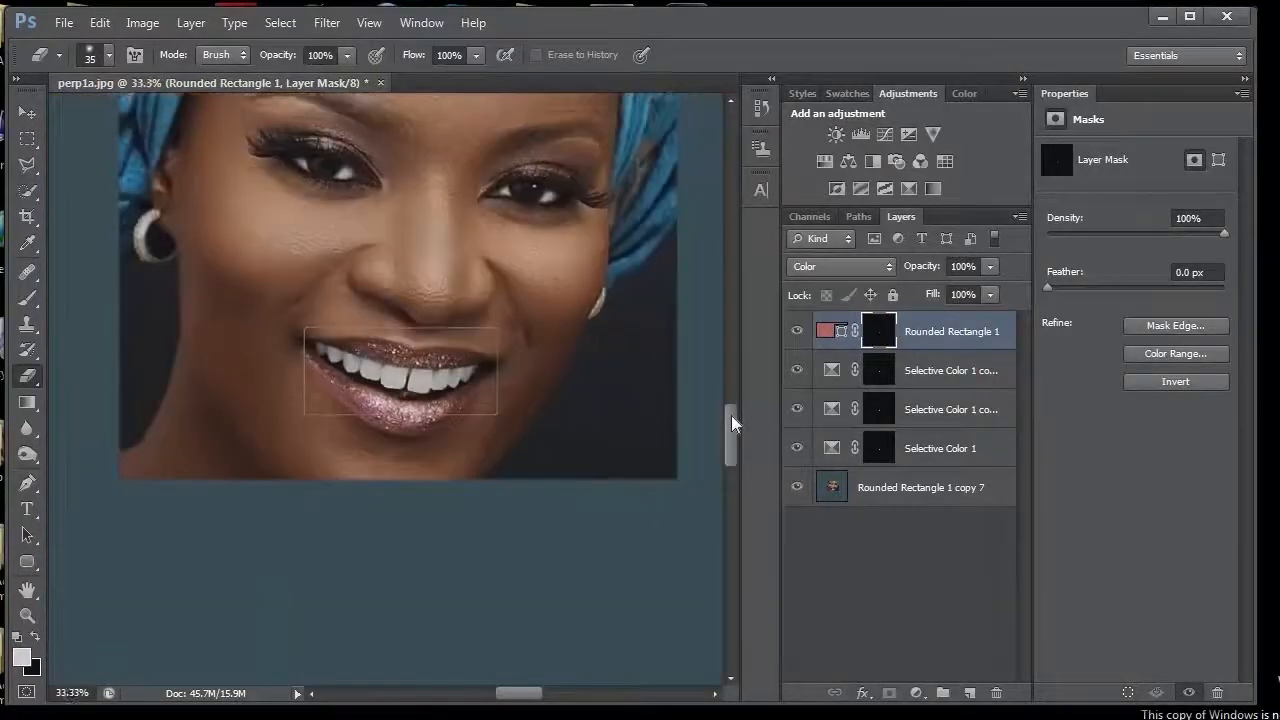
{"action": "key", "text": "ctrl+plus"}
{"action": "key", "text": "ctrl+plus"}
{"action": "key", "text": "ctrl+plus"}
{"action": "key", "text": "ctrl+plus"}
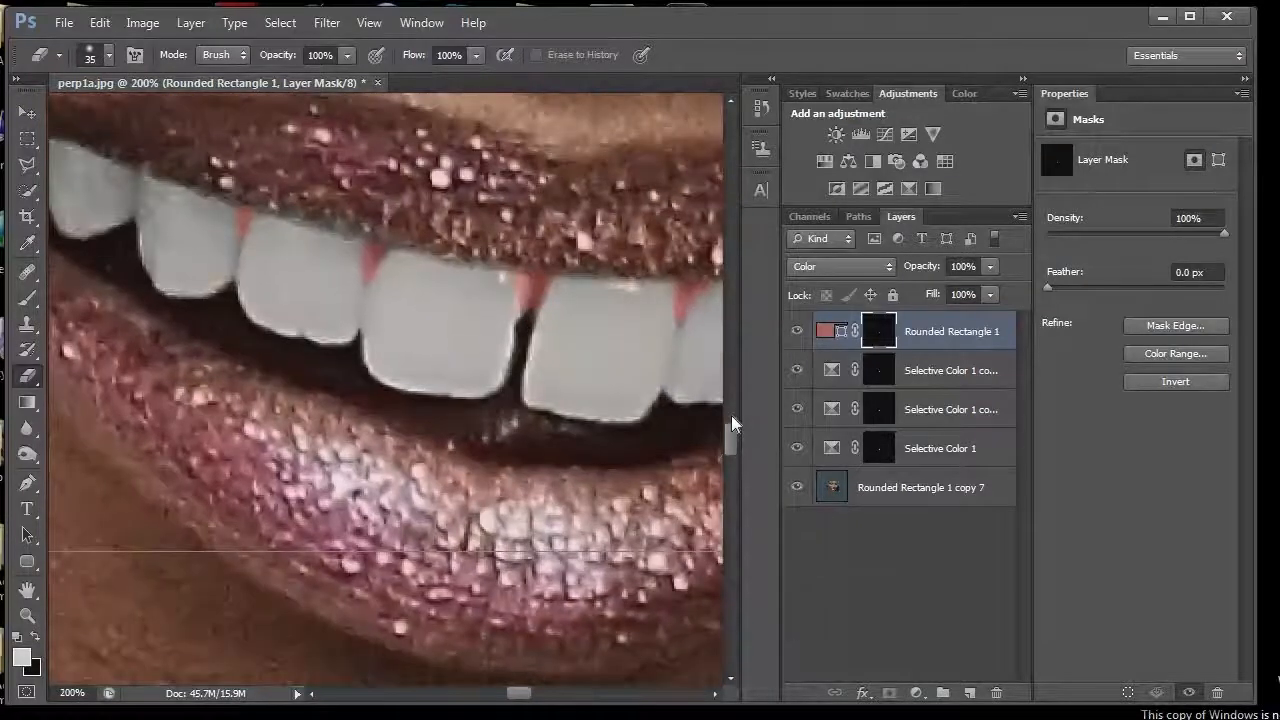
{"action": "key", "text": "ctrl+minus"}
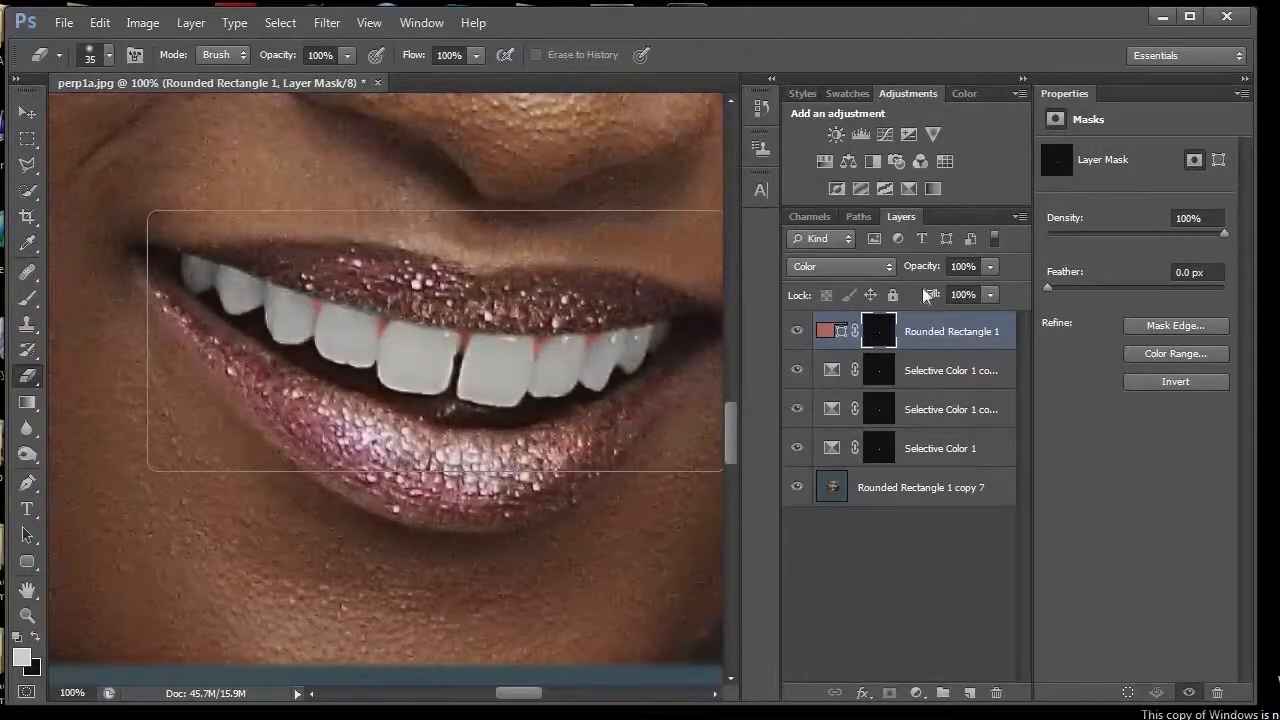
{"action": "left_click", "coordinate": [989, 266]}
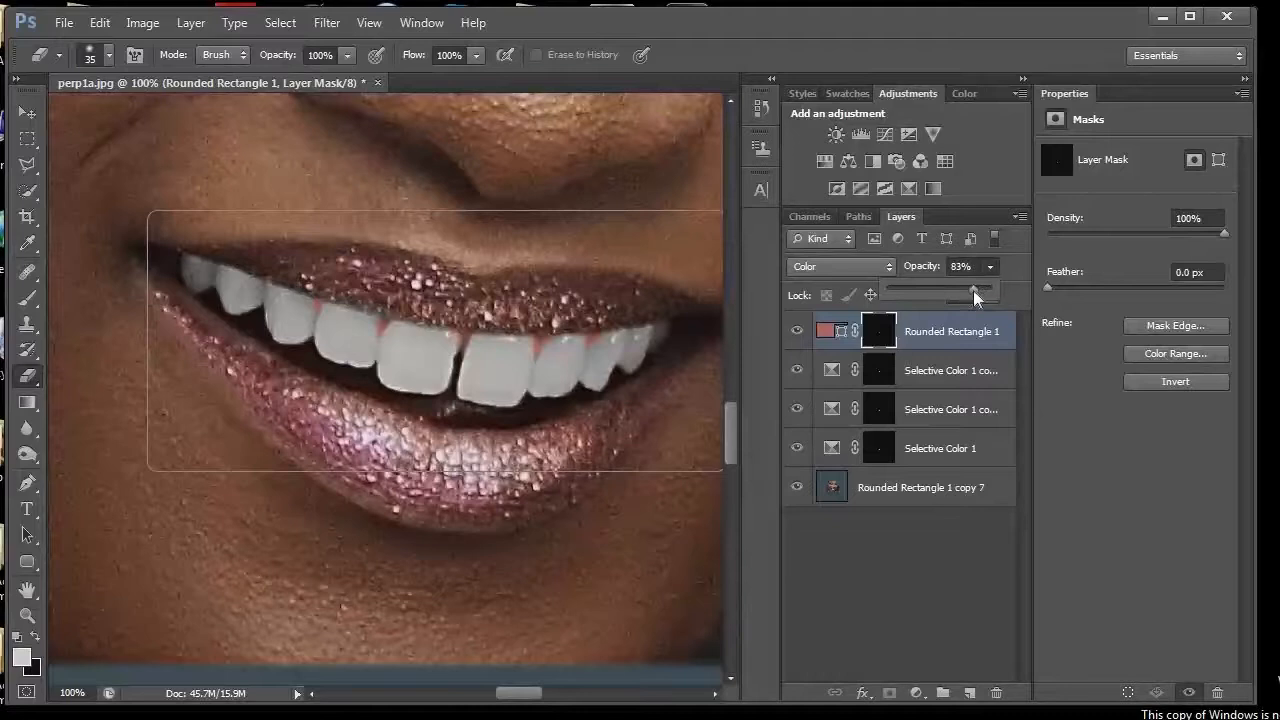
{"action": "left_click_drag", "start_coordinate": [973, 290], "coordinate": [970, 290]}
Examine the tinted gum gaps and the whitened eye on the image's left up close for a natural-looking result
{"action": "key", "text": "ctrl+plus"}
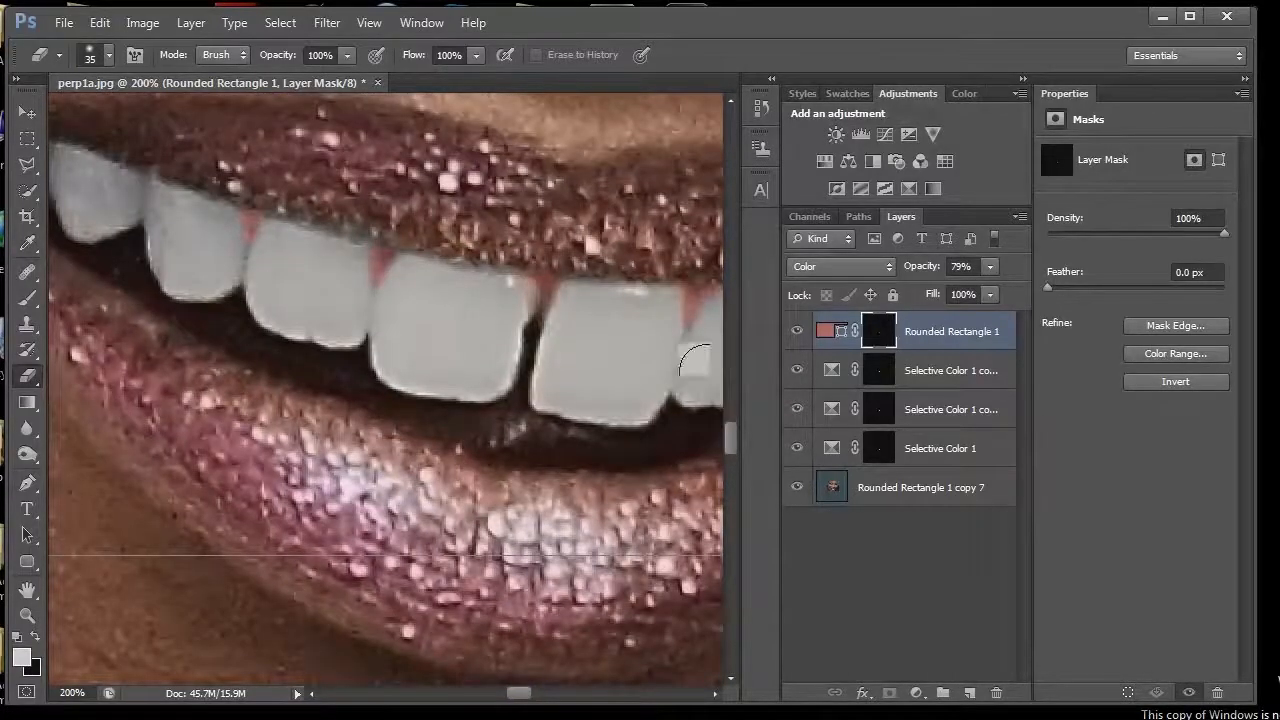
{"action": "left_click_drag", "start_coordinate": [733, 440], "coordinate": [733, 435]}
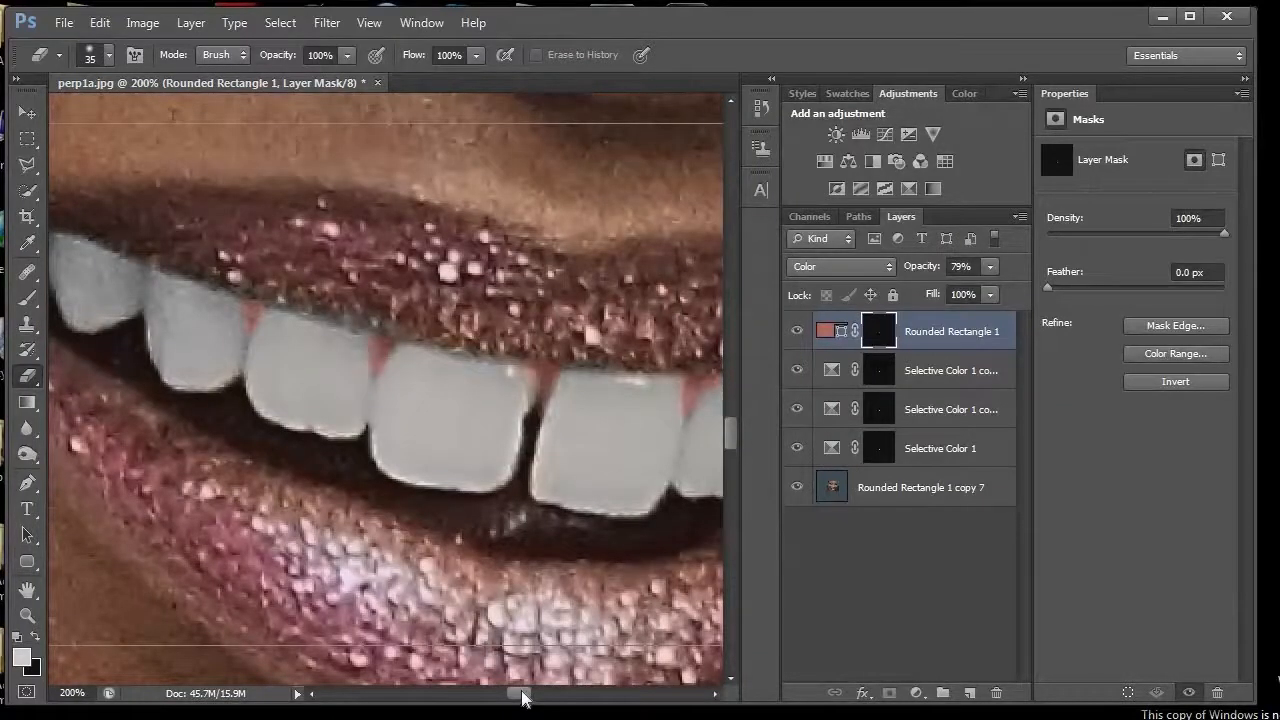
{"action": "left_click_drag", "start_coordinate": [526, 698], "coordinate": [523, 703]}
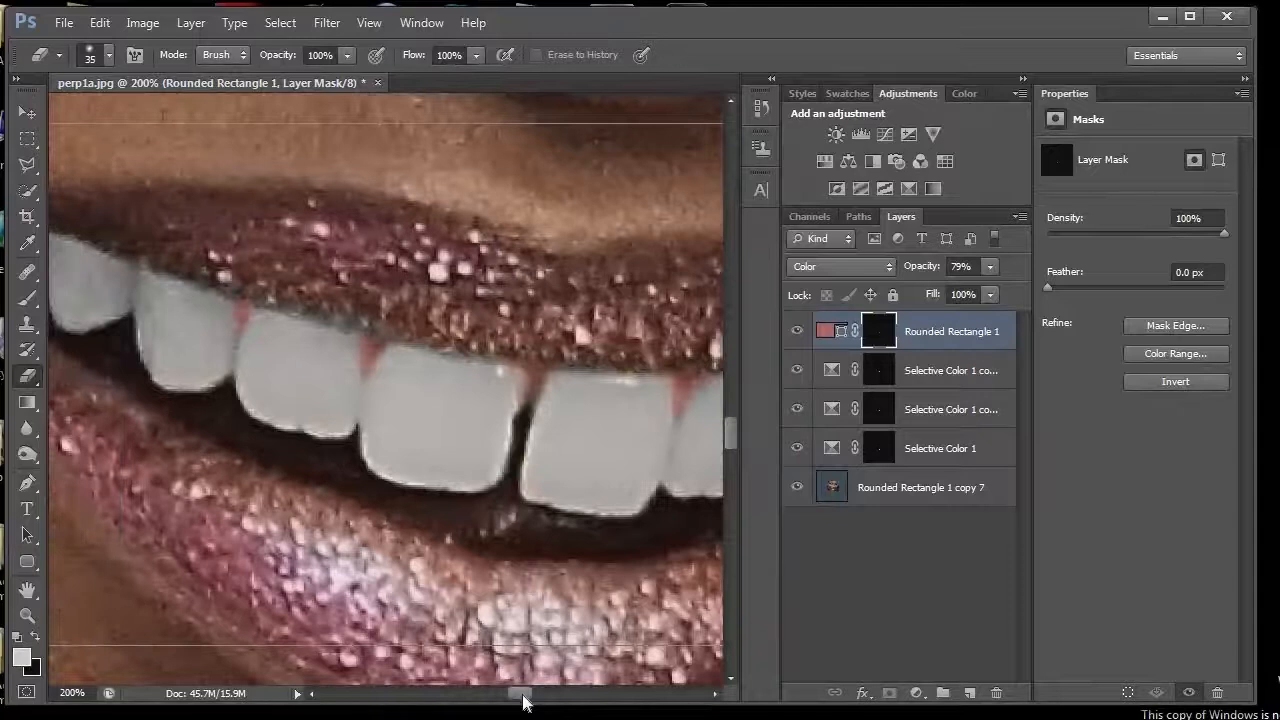
{"action": "key", "text": "ctrl+minus"}
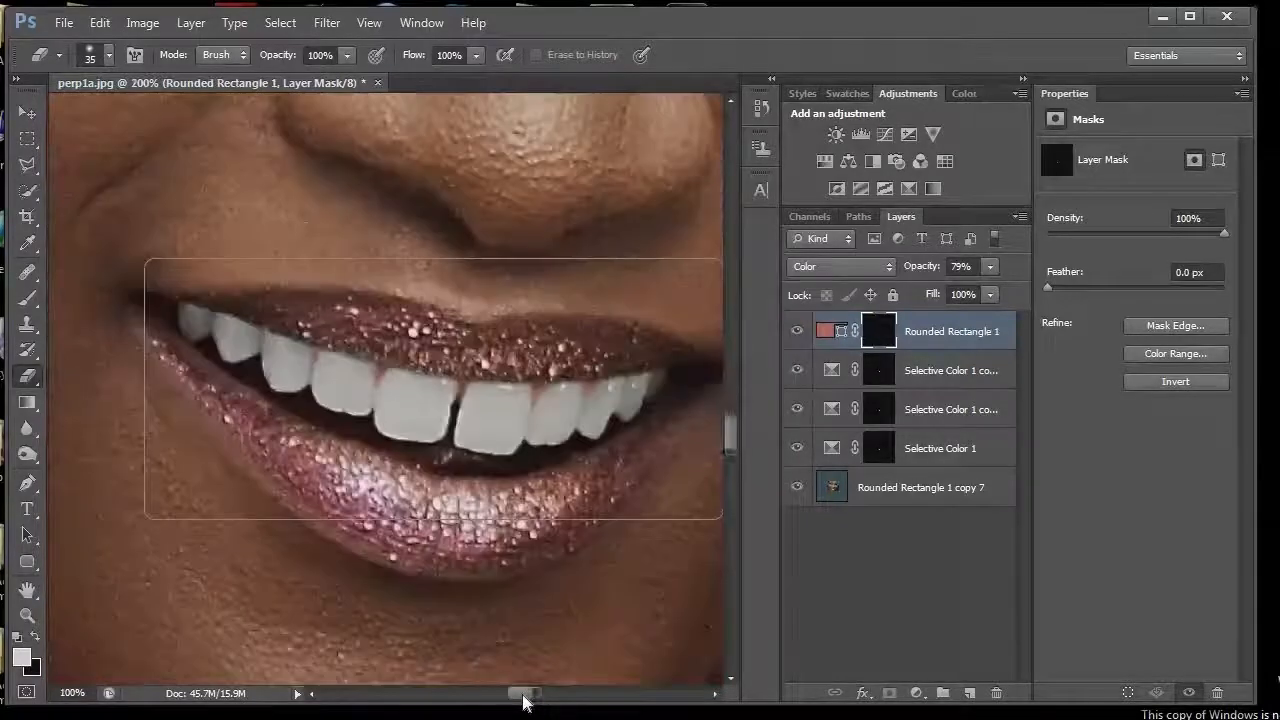
{"action": "key", "text": "ctrl+plus"}
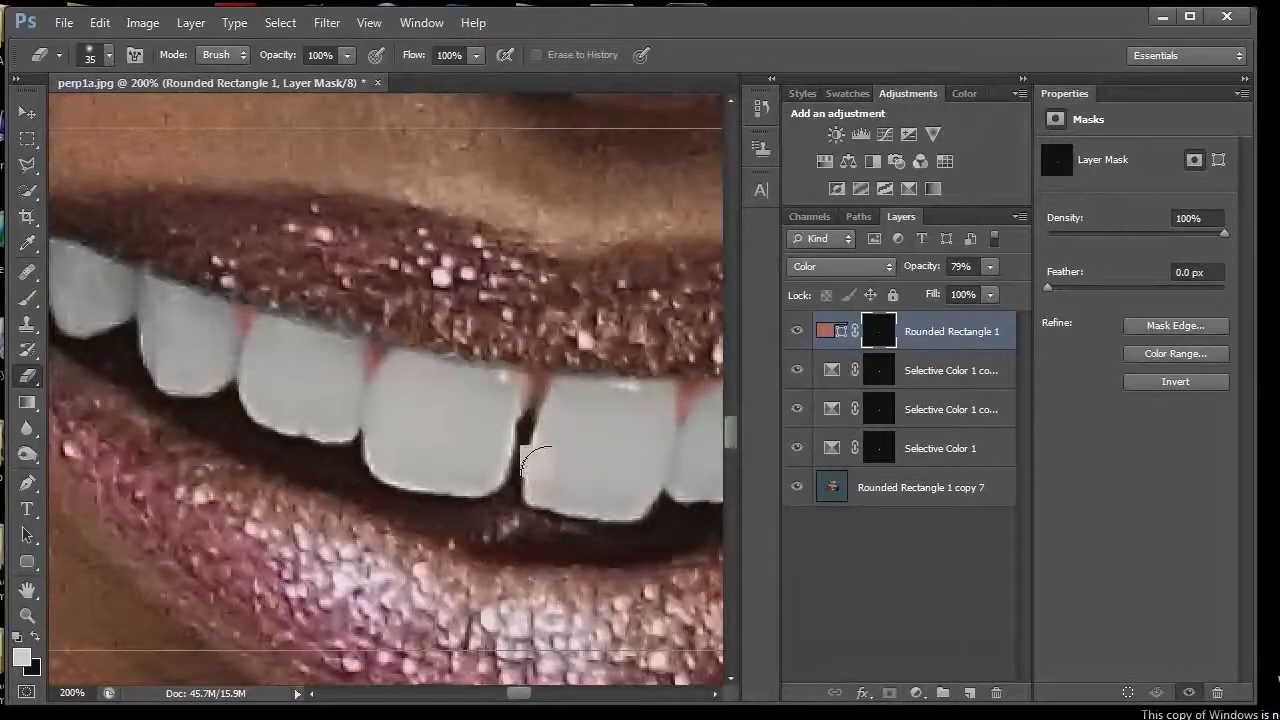
{"action": "left_click_drag", "start_coordinate": [734, 420], "coordinate": [742, 374]}
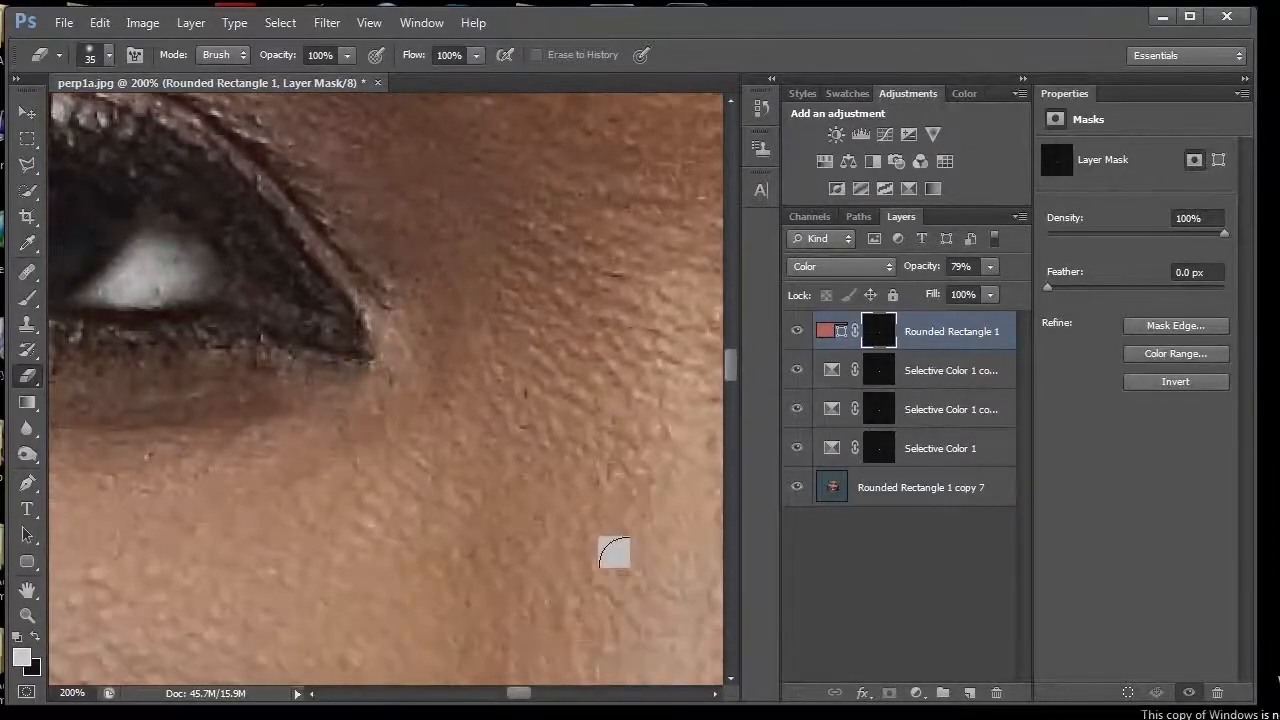
{"action": "mouse_move", "coordinate": [515, 700]}
{"action": "left_mouse_down"}
{"action": "mouse_move", "coordinate": [503, 701]}
{"action": "mouse_move", "coordinate": [563, 697]}
{"action": "mouse_move", "coordinate": [423, 694]}
{"action": "mouse_move", "coordinate": [503, 705]}
{"action": "left_mouse_up"}
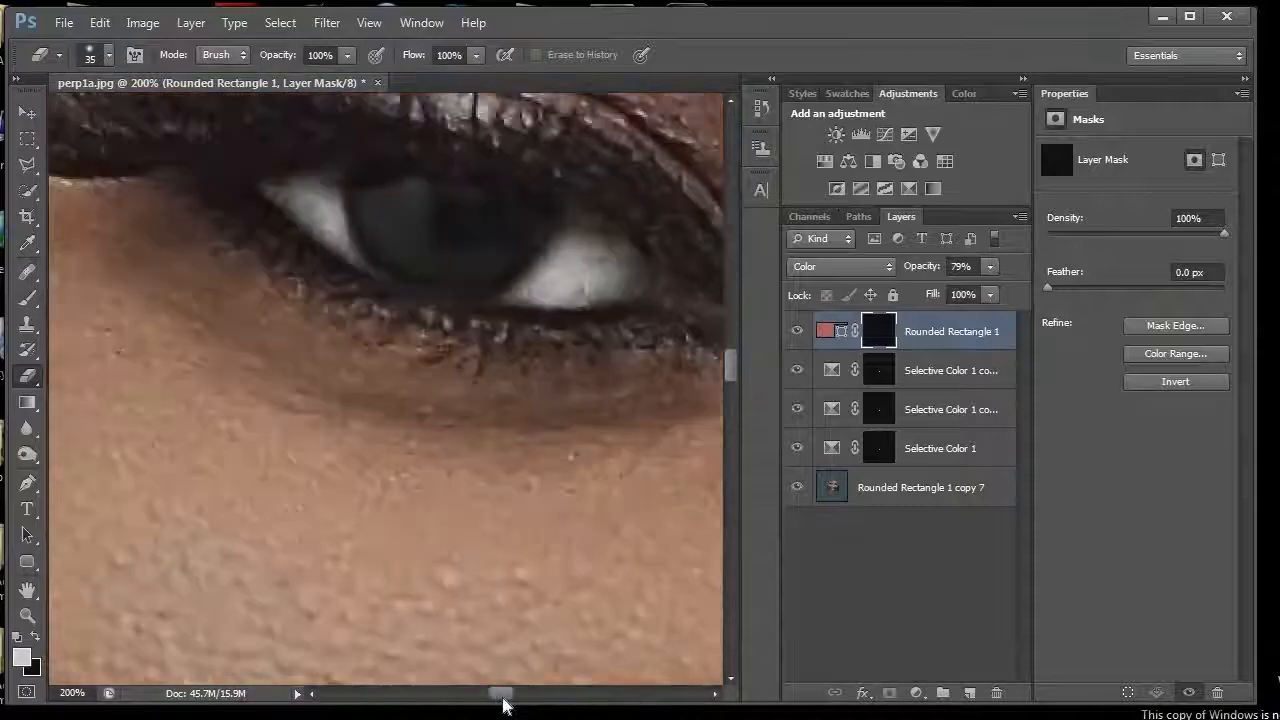
{"action": "key", "text": "ctrl+minus"}
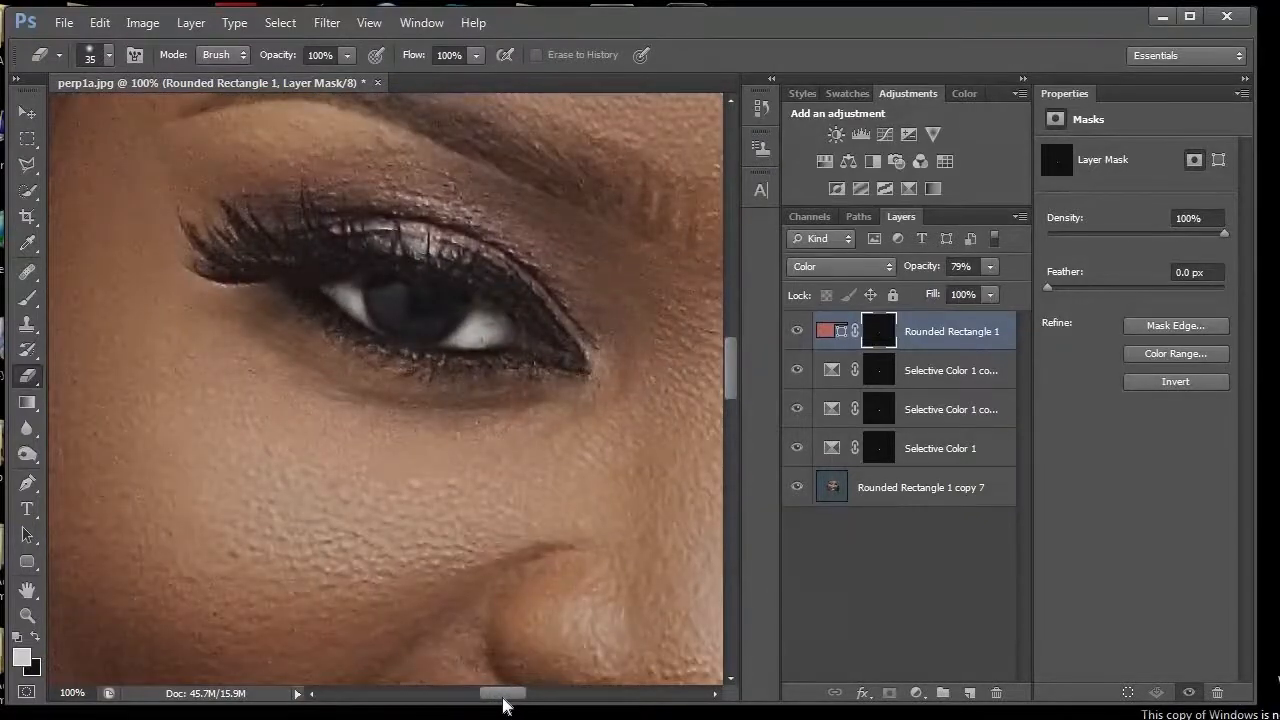
{"action": "key", "text": "ctrl+minus"}
{"action": "key", "text": "ctrl+plus"}
{"action": "key", "text": "ctrl+plus"}
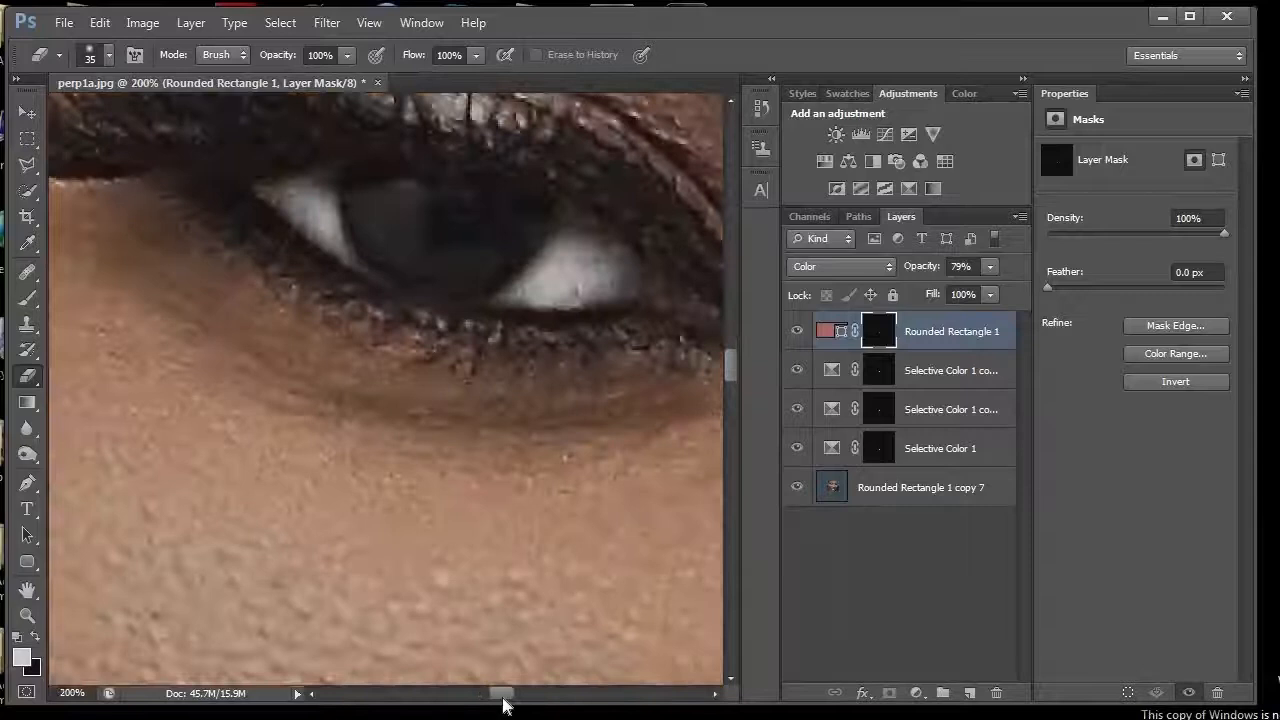
{"action": "left_click_drag", "start_coordinate": [730, 371], "coordinate": [738, 426]}
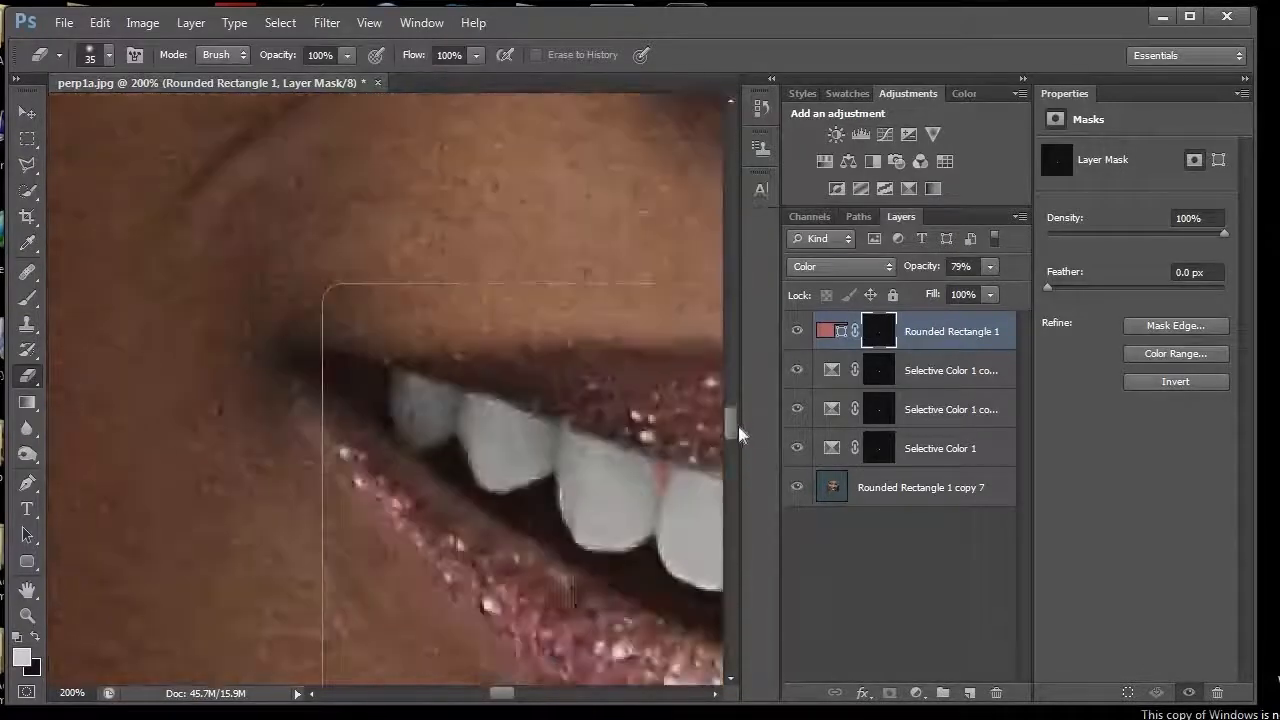
{"action": "left_click_drag", "start_coordinate": [503, 706], "coordinate": [528, 705]}
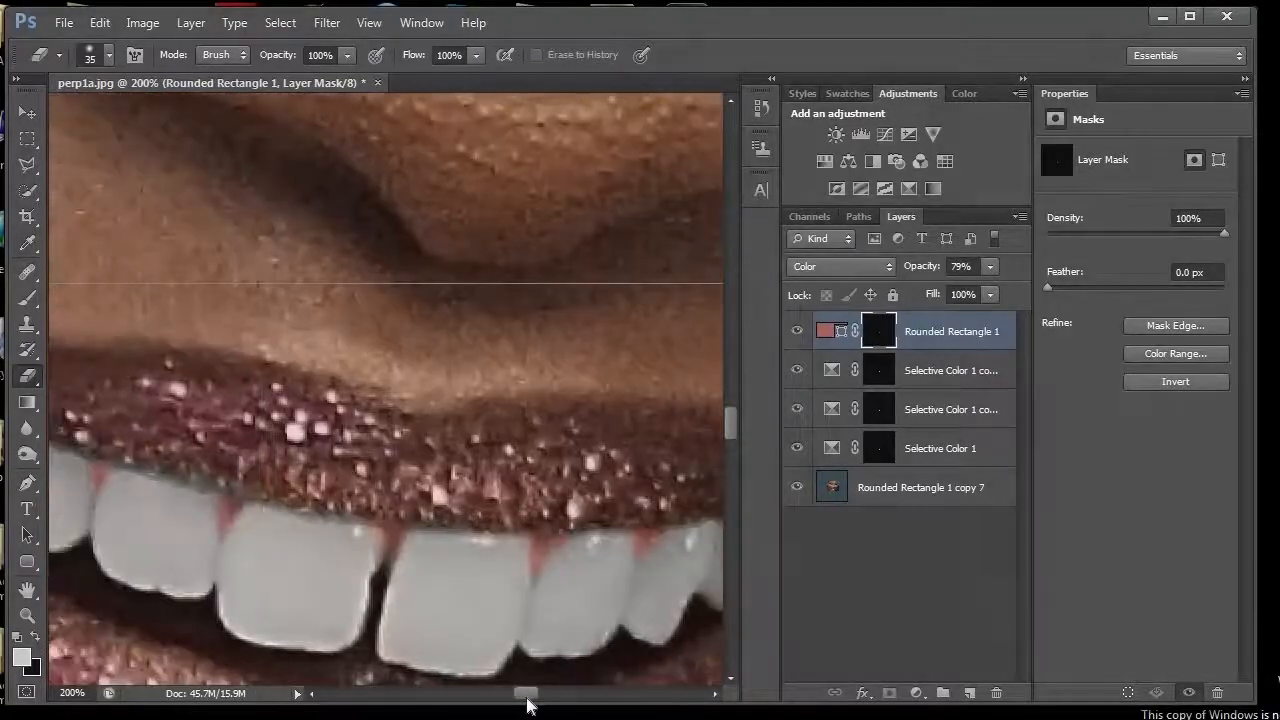